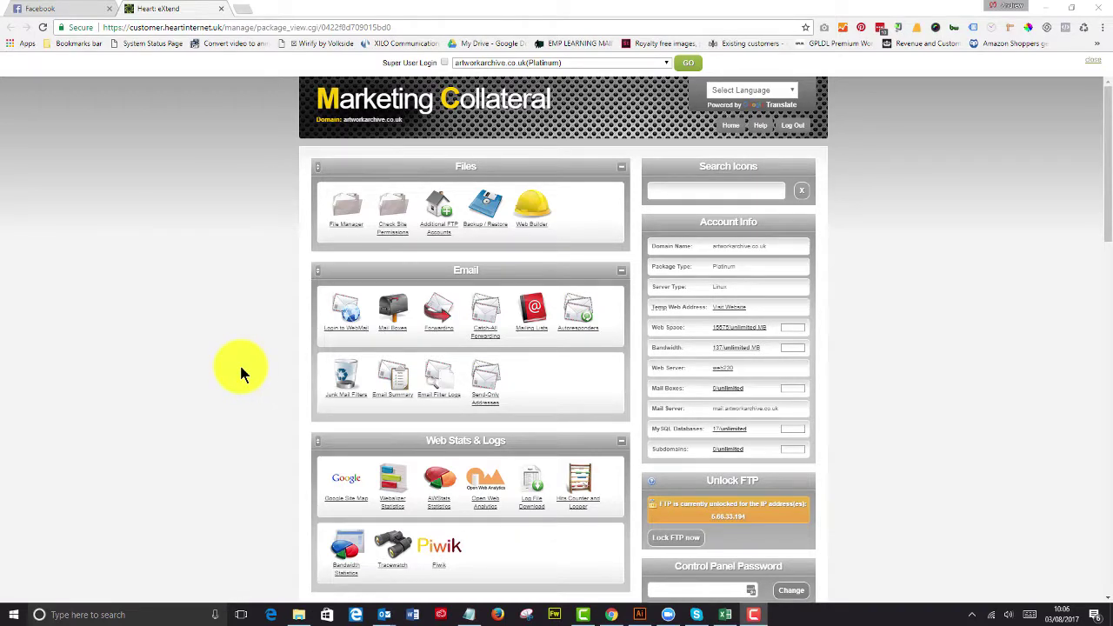
Step: Scroll the eXtend control panel down to the CGI Scripts section showing the WordPress installer
scroll(249, 368, "down", 3)
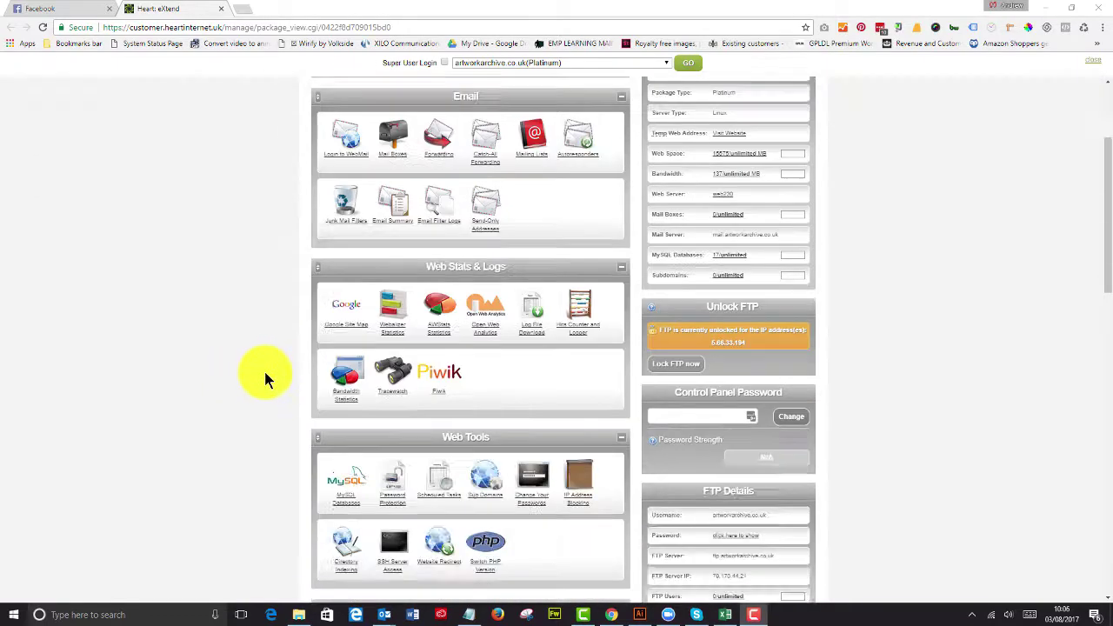
scroll(267, 371, "down", 8)
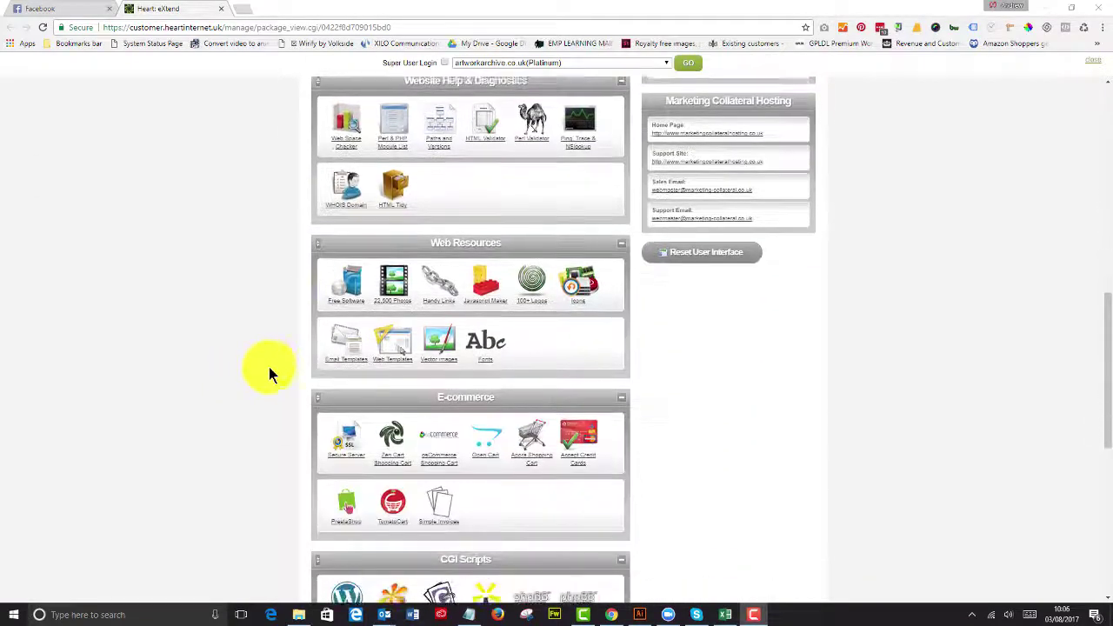
scroll(270, 373, "down", 1)
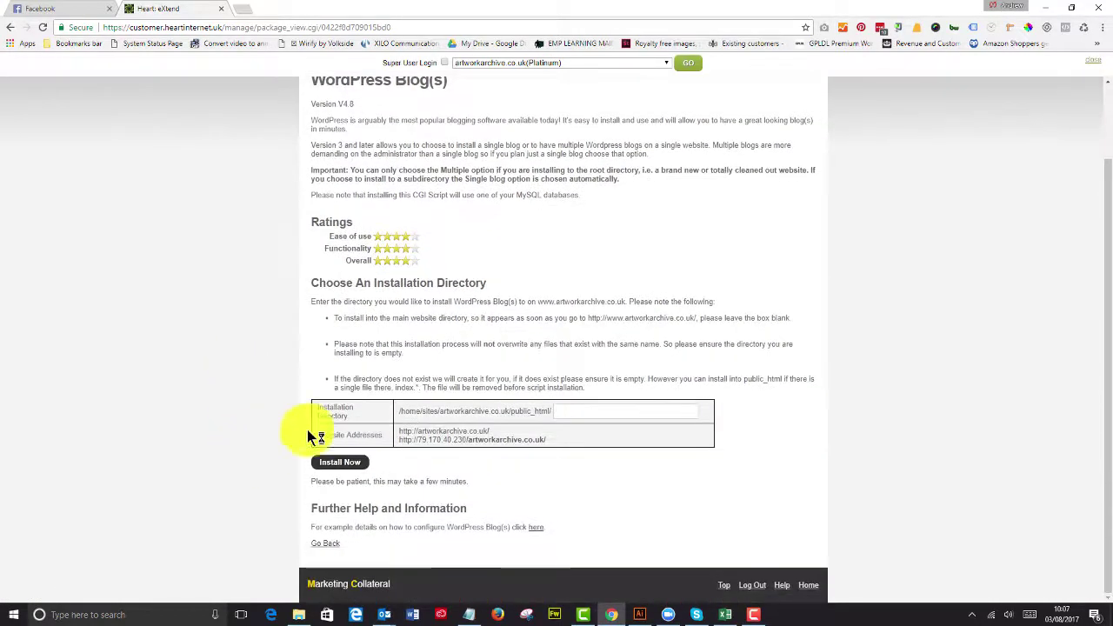
Step: Install WordPress into the 'childthemeinstall' directory
left_click(561, 409)
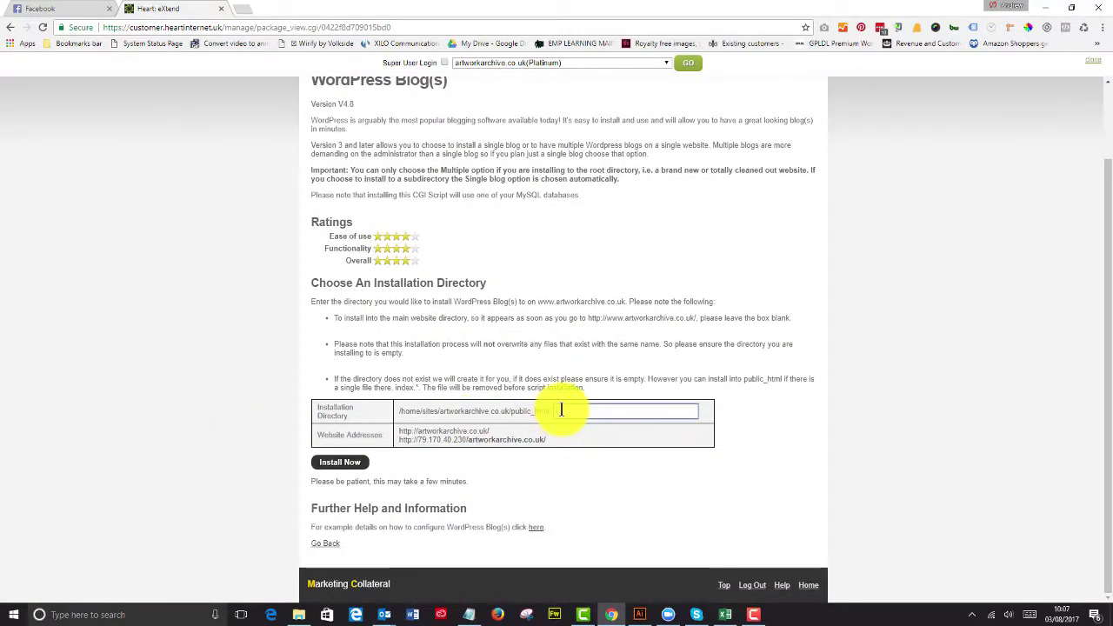
type("childthemein")
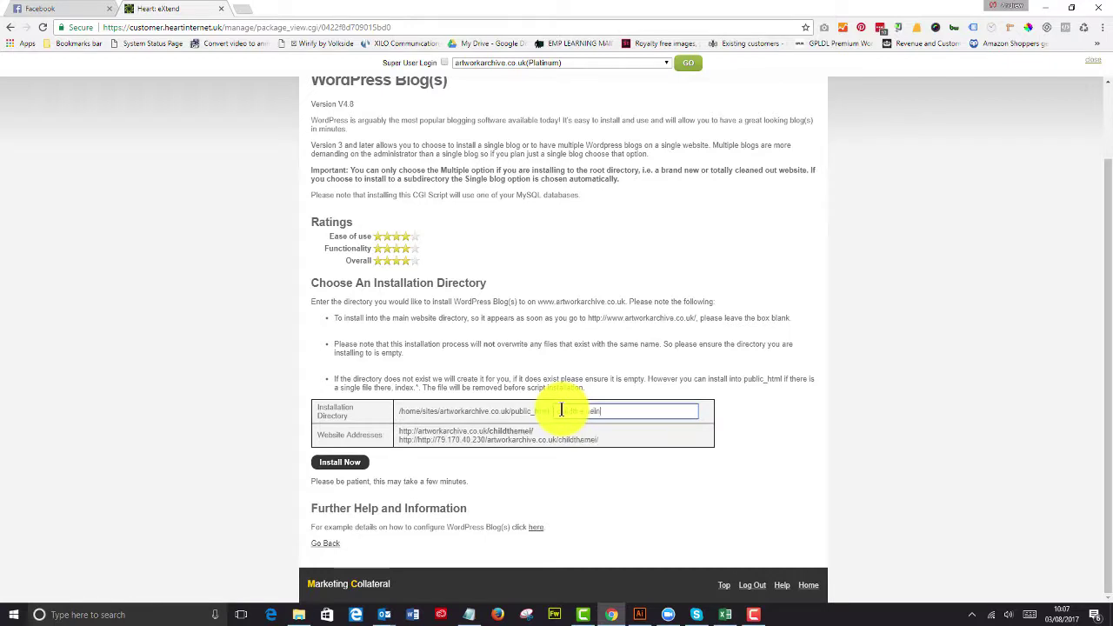
type("stal")
left_click(327, 467)
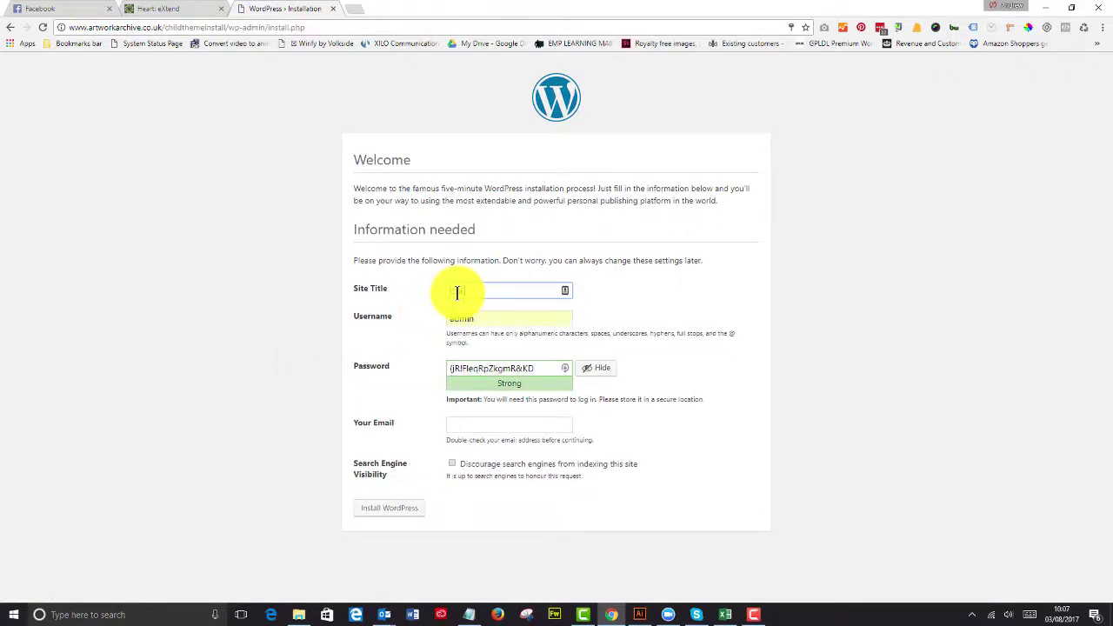
Step: Enter the site title 'Child Theme Install', set the admin username and copy the generated password
type("Theme Install")
double_click(465, 319)
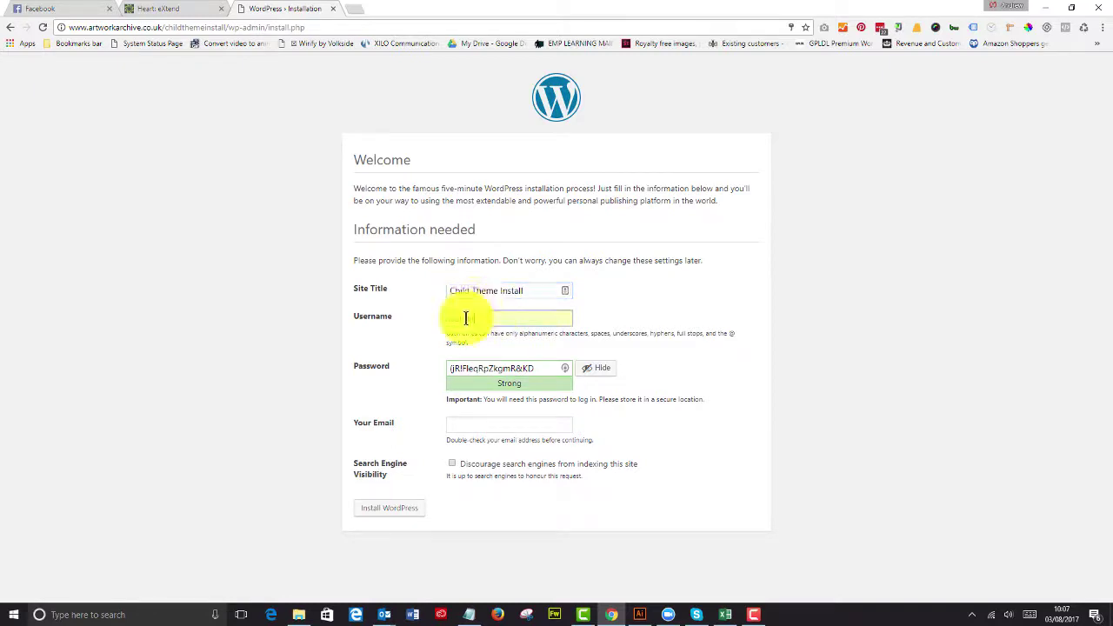
type("Andrew")
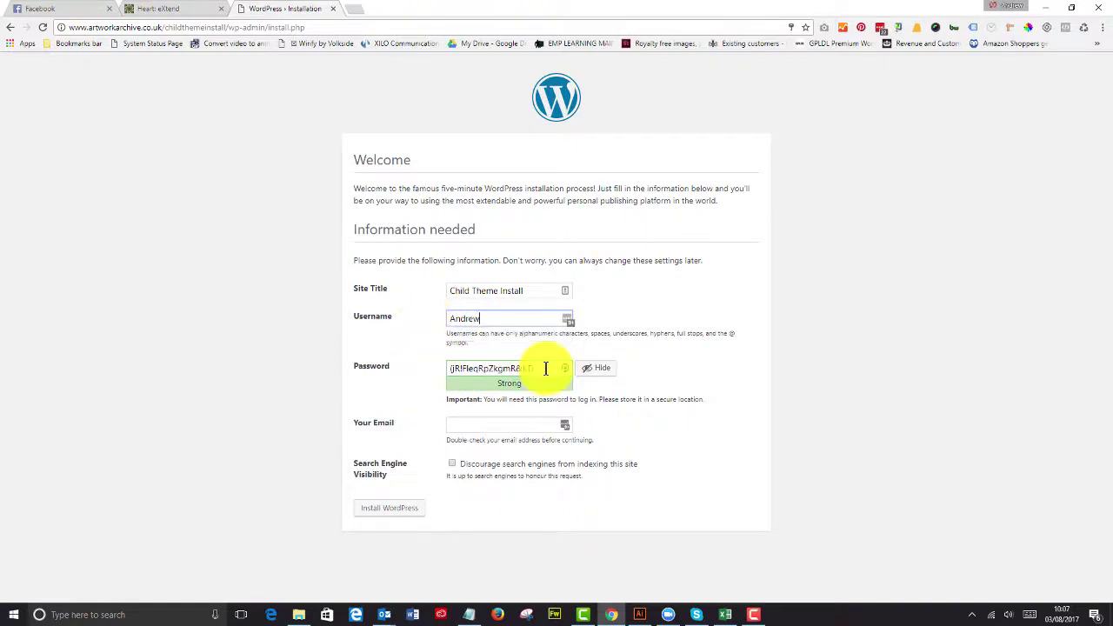
left_click_drag(545, 368, 443, 368)
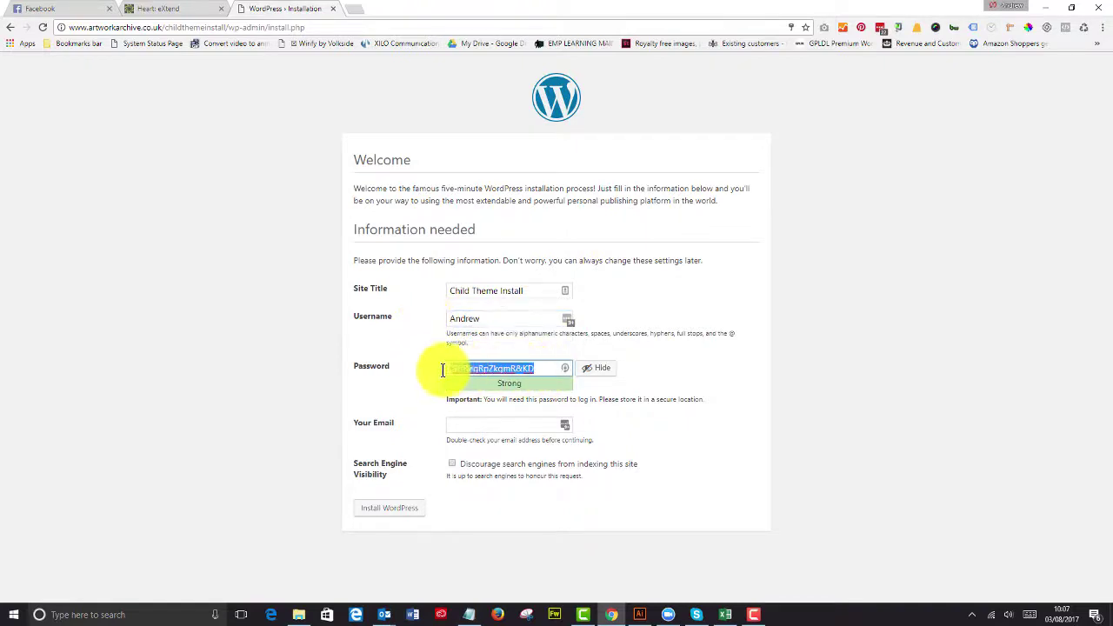
right_click(461, 370)
left_click(485, 393)
Step: Fill in the admin e-mail, tick Discourage search engines, and run the installation
left_click(471, 424)
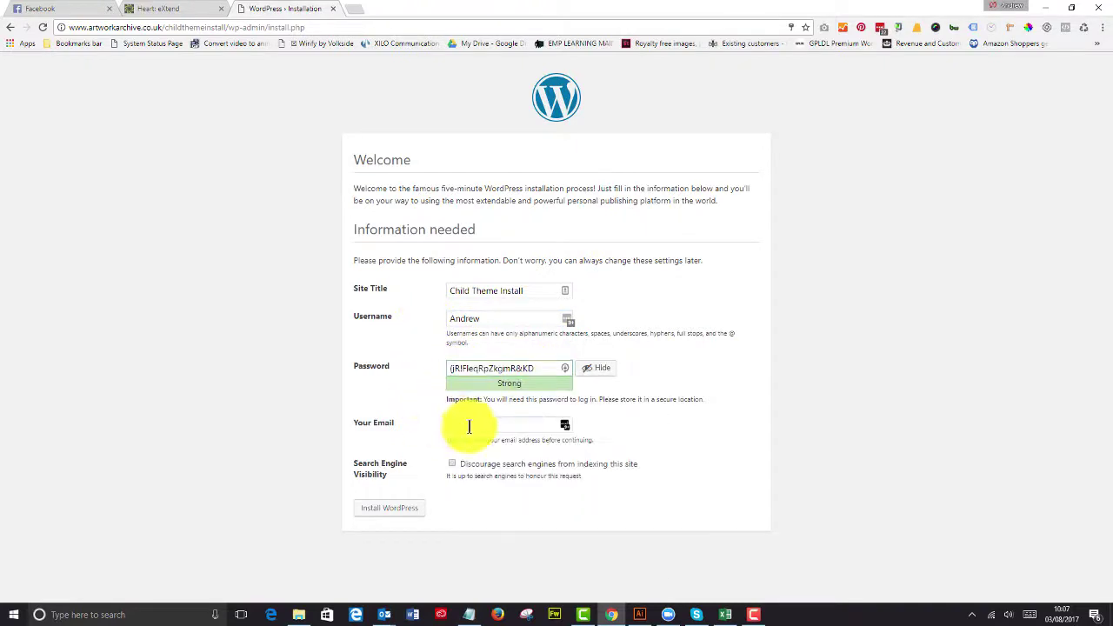
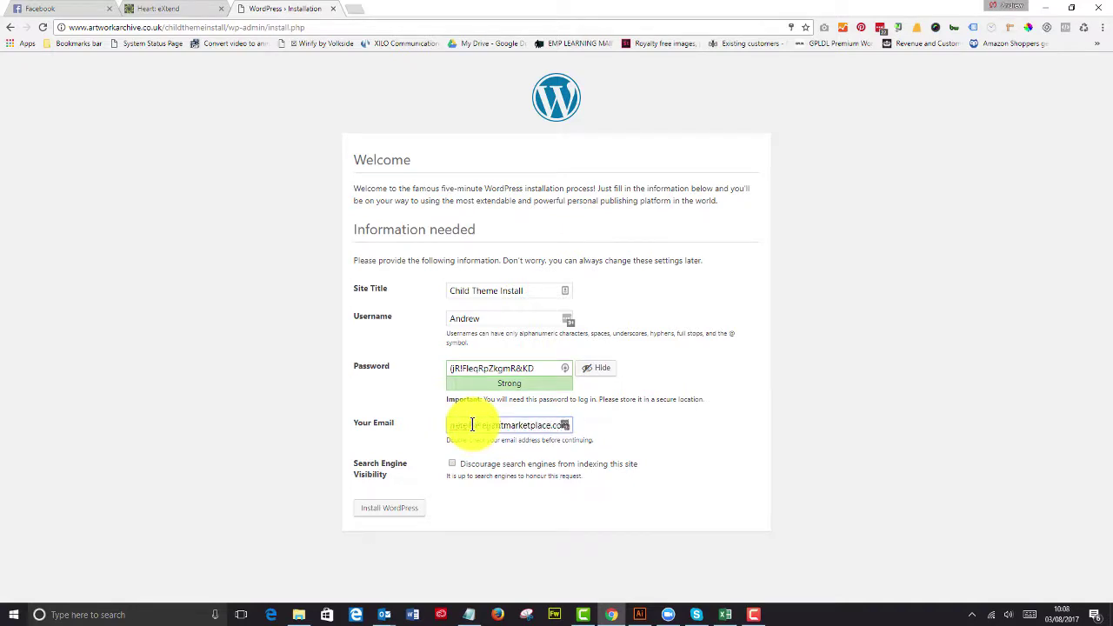
left_click_drag(479, 426, 534, 462)
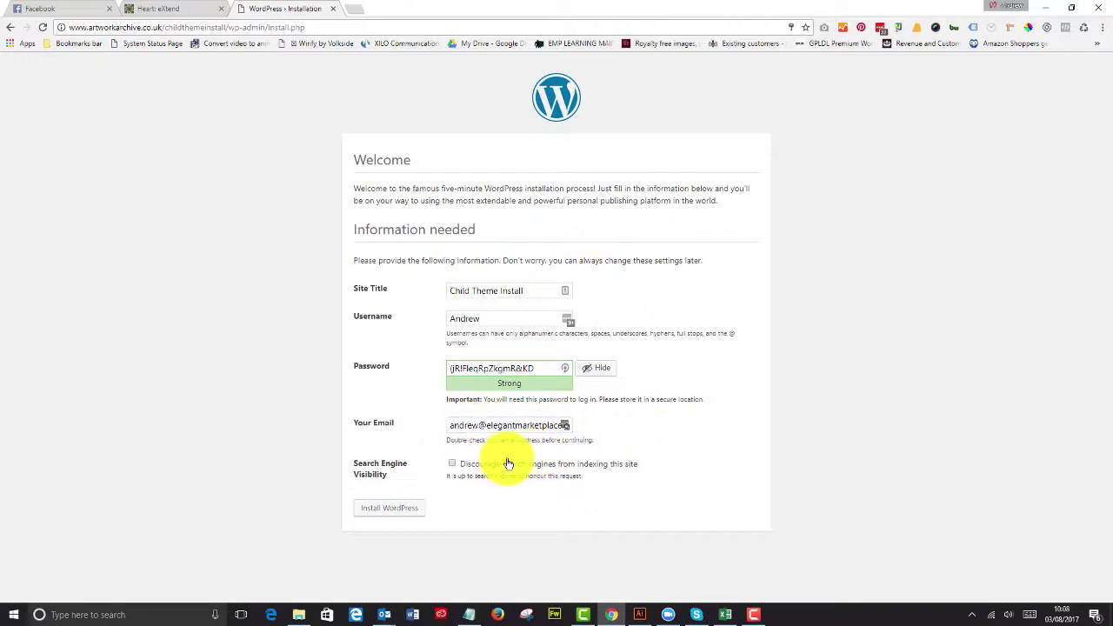
left_click_drag(455, 425, 588, 449)
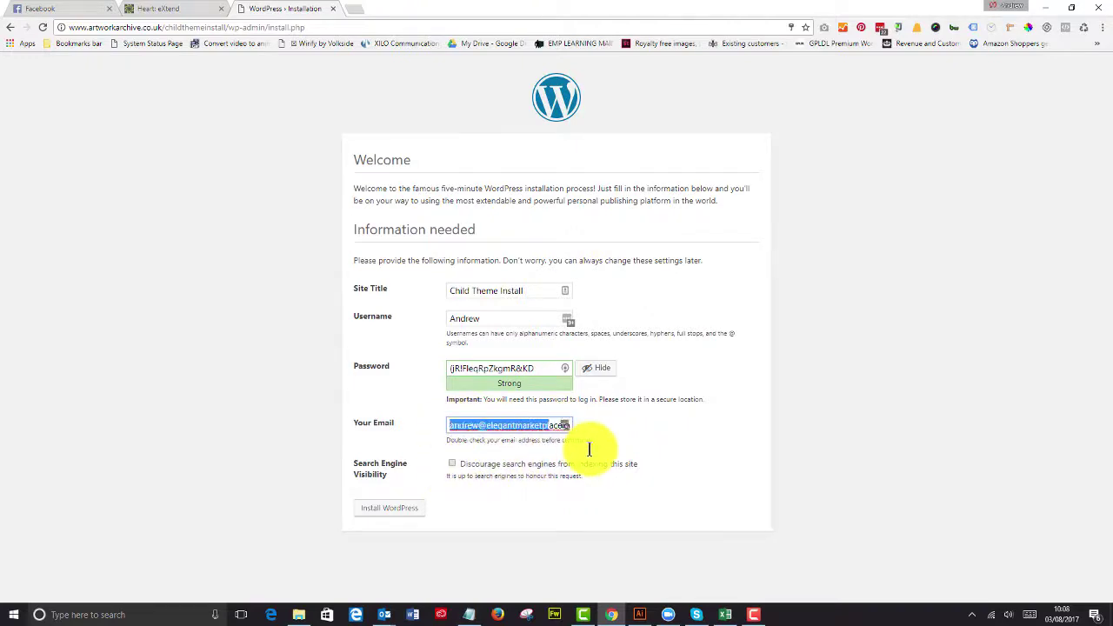
left_click(453, 463)
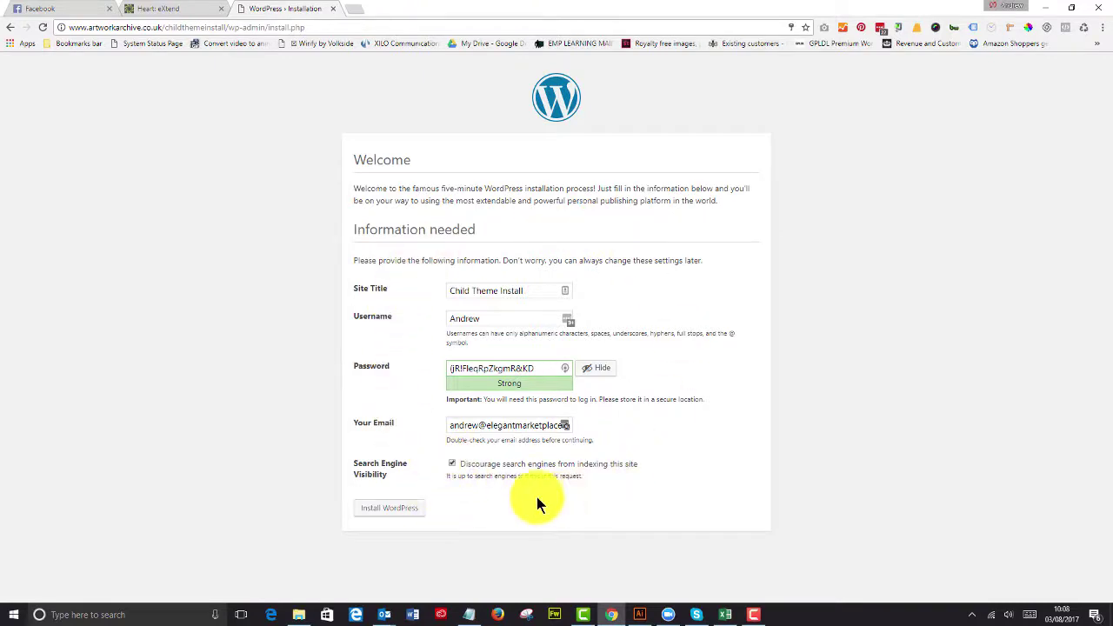
left_click(414, 512)
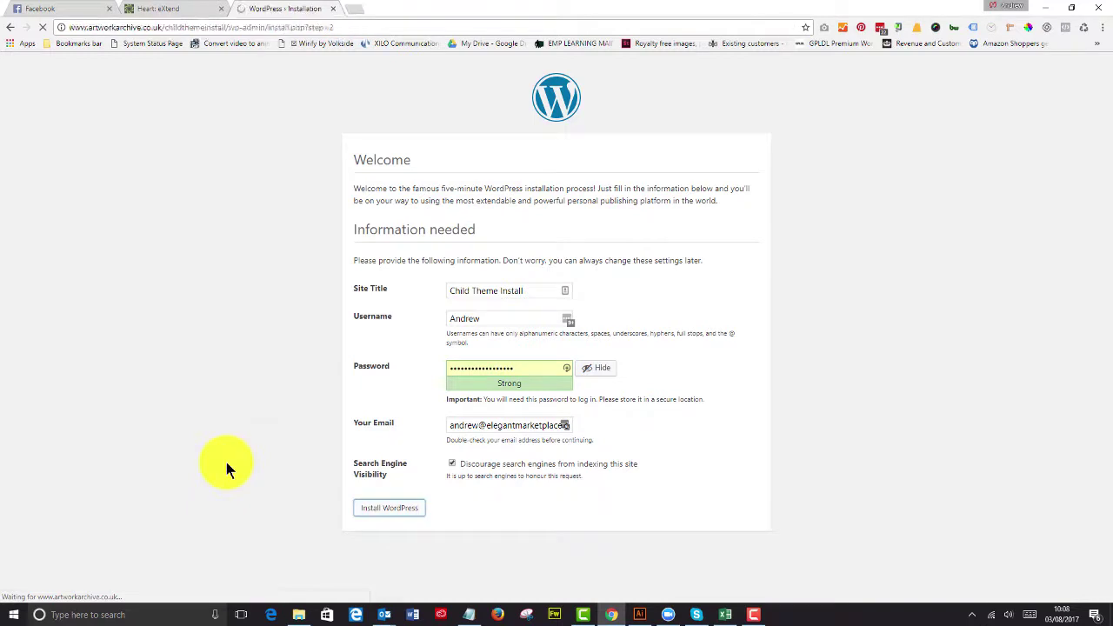
Step: Log in with the admin username and pasted password, with Remember Me, saving the login in Chrome
left_click(725, 105)
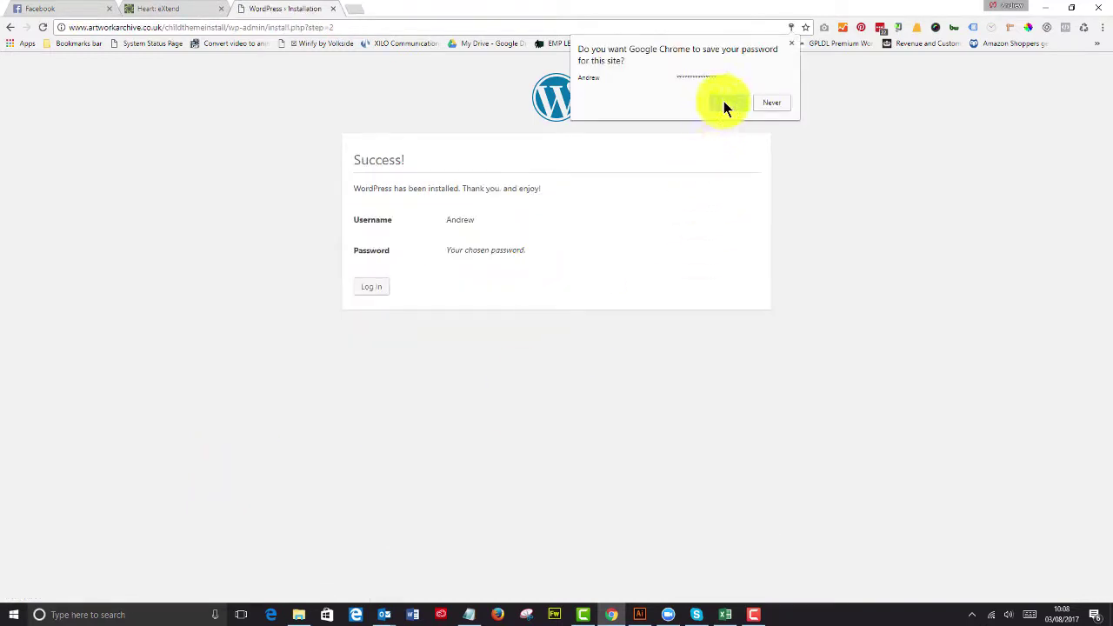
left_click(383, 290)
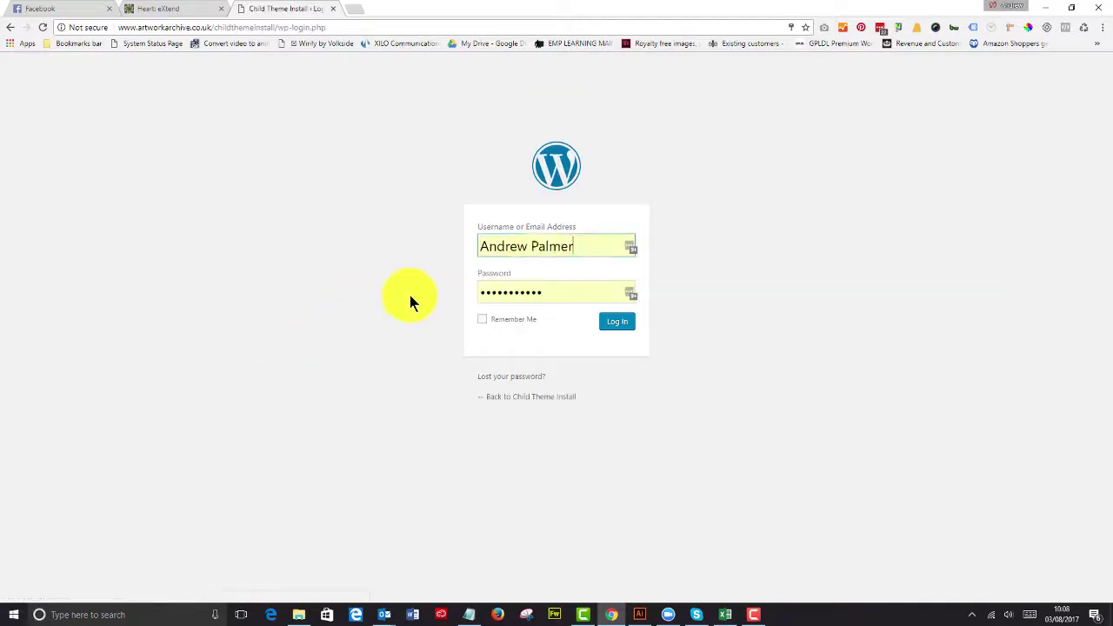
left_click_drag(588, 247, 444, 249)
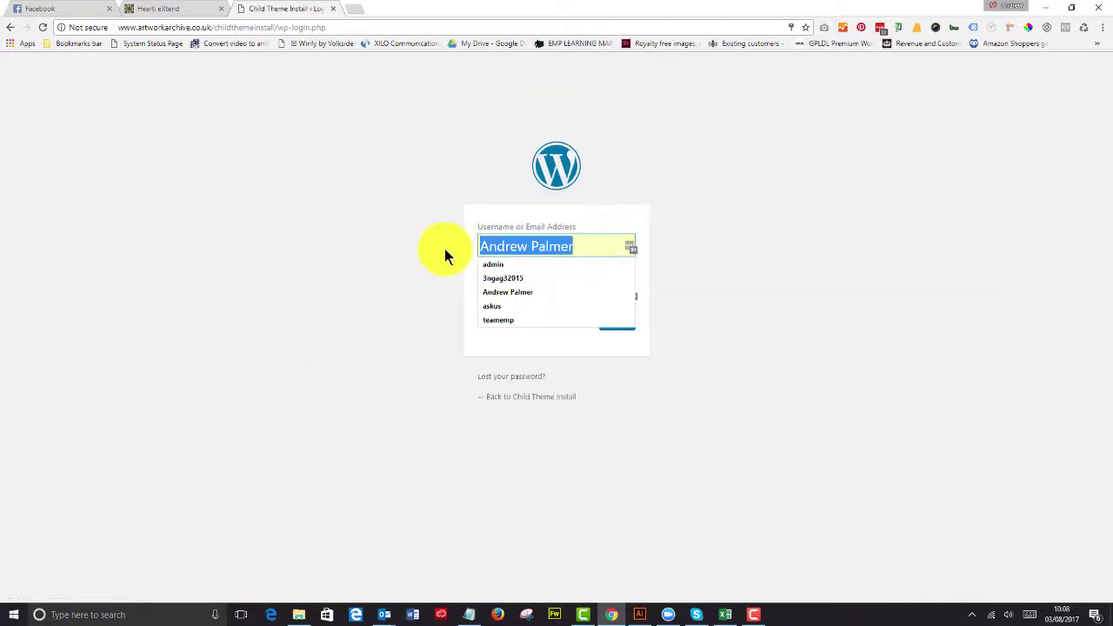
type("Andrew")
key("Tab")
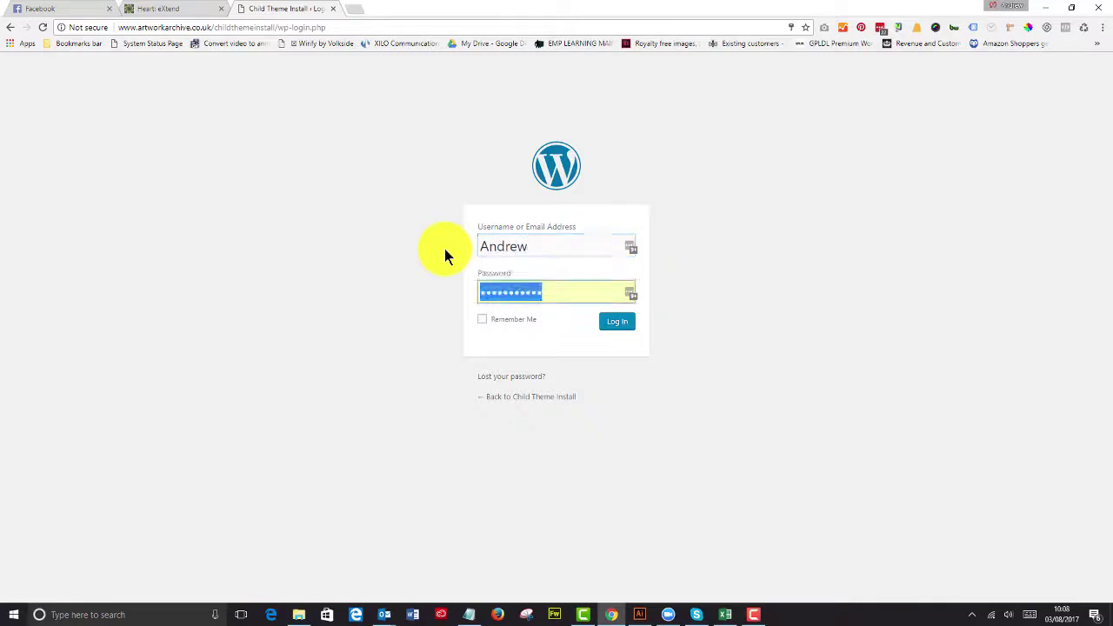
key("ctrl+v")
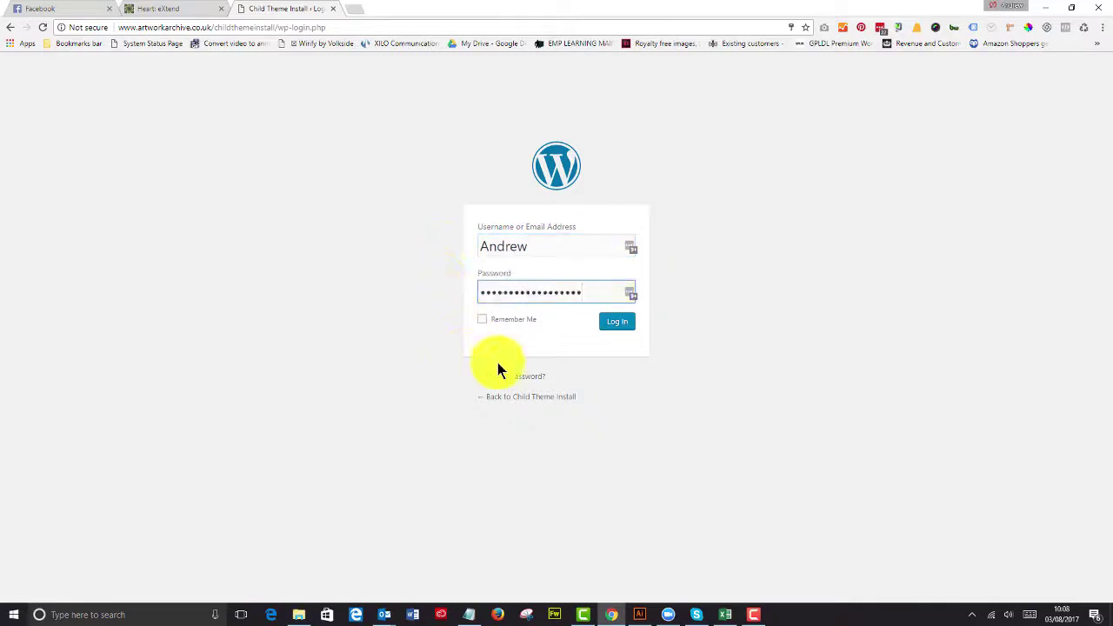
left_click(505, 325)
left_click(622, 324)
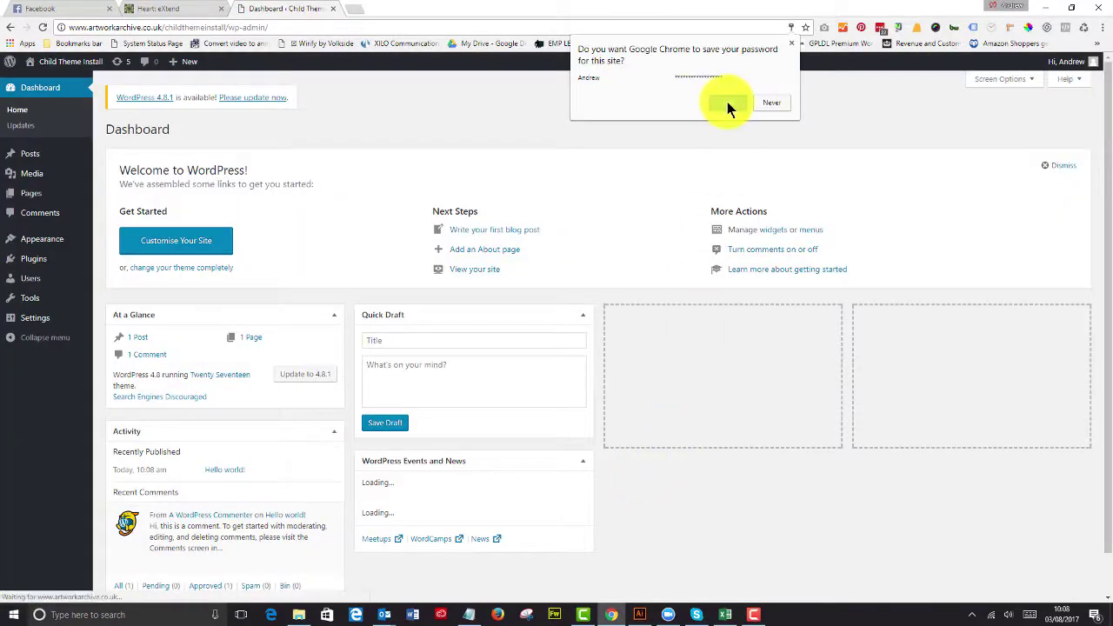
left_click(729, 108)
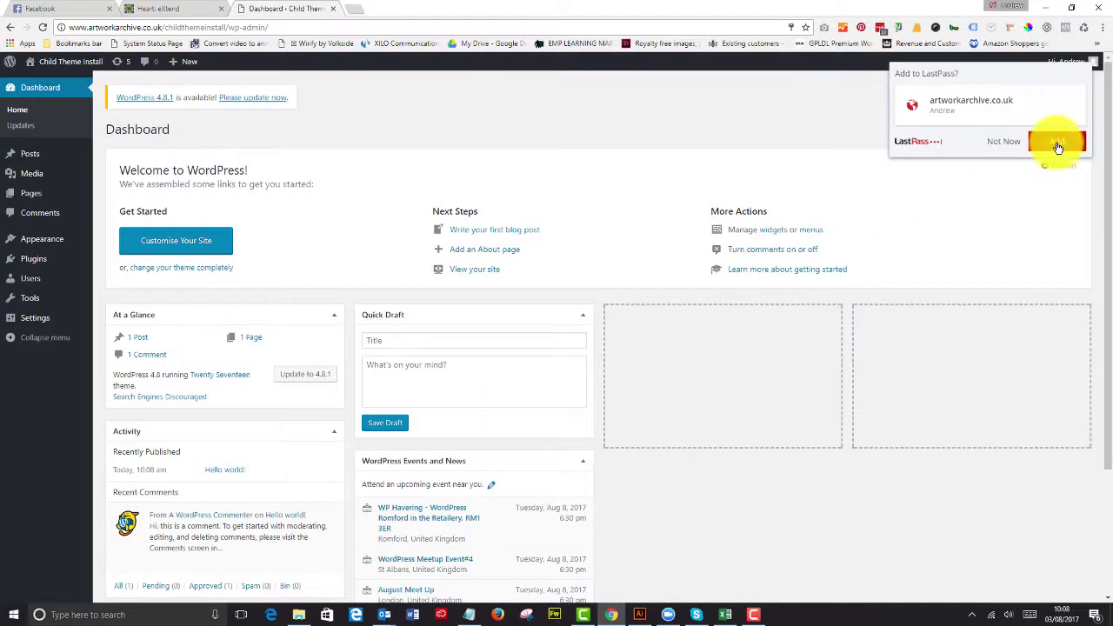
left_click(1057, 146)
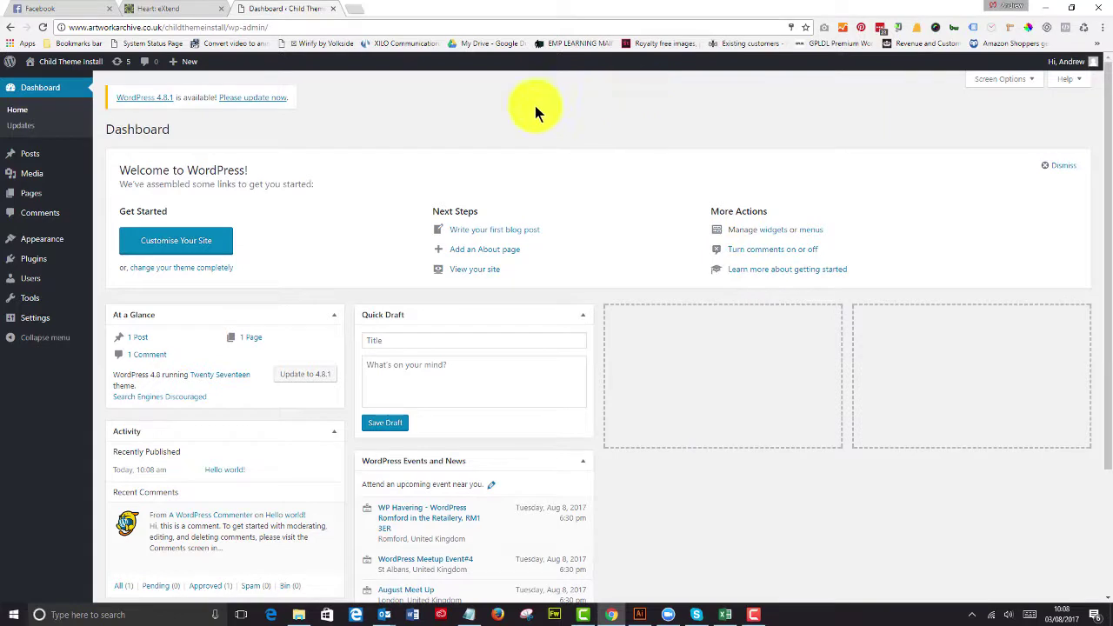
Step: Update WordPress core to version 4.8.1 from the dashboard update notice
left_click(259, 99)
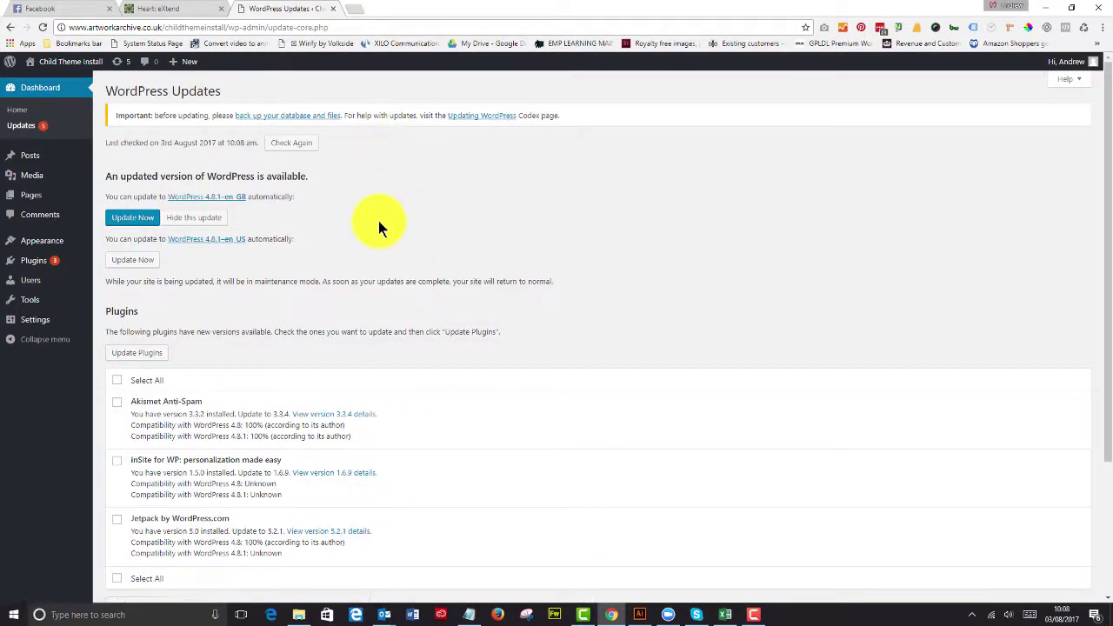
left_click(130, 218)
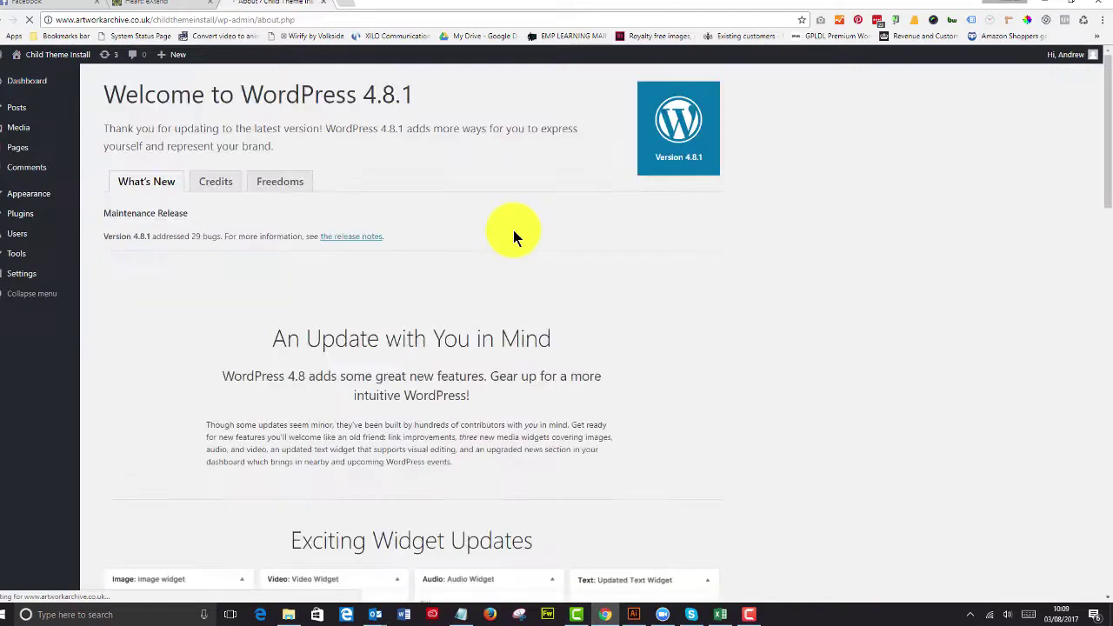
Step: Bulk-update the Akismet, inSite and Jetpack plugins, then return to the Dashboard
left_click(17, 217)
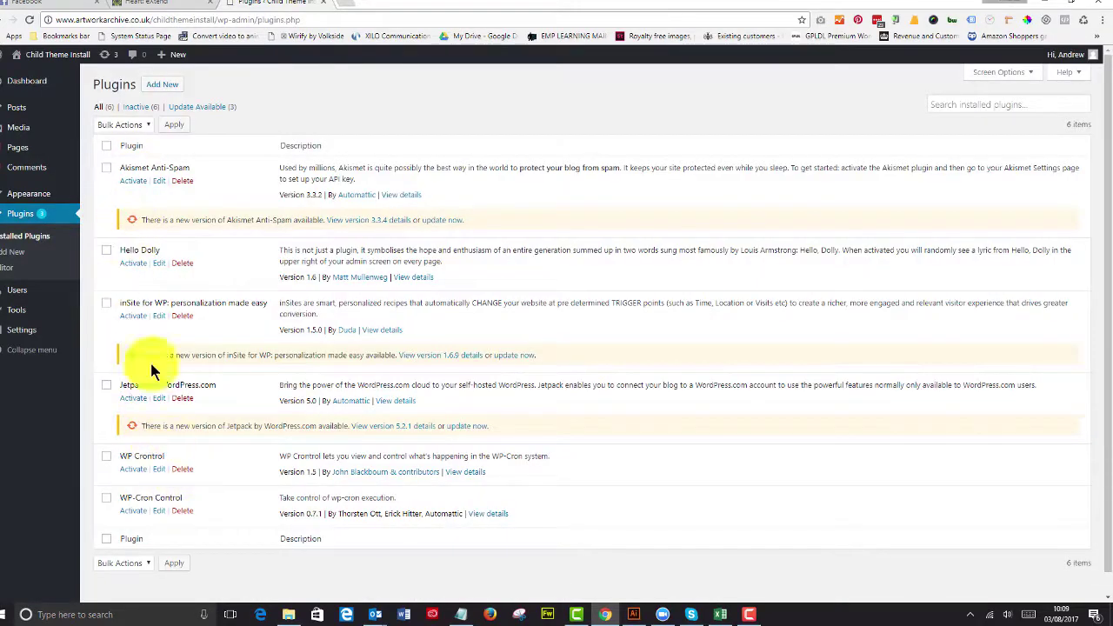
left_click(209, 106)
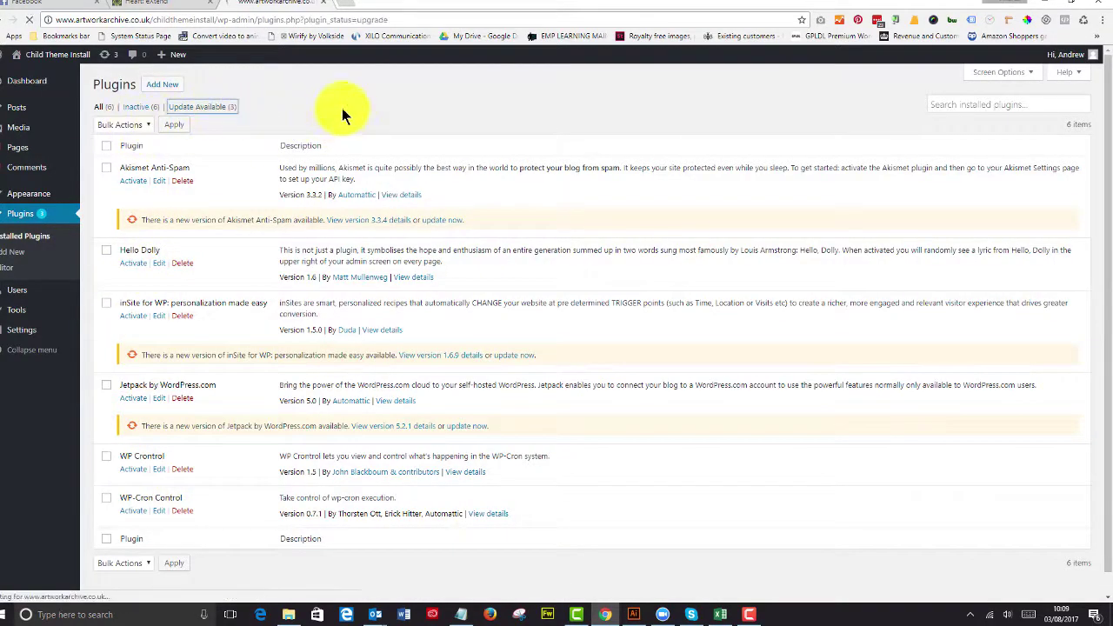
left_click(106, 145)
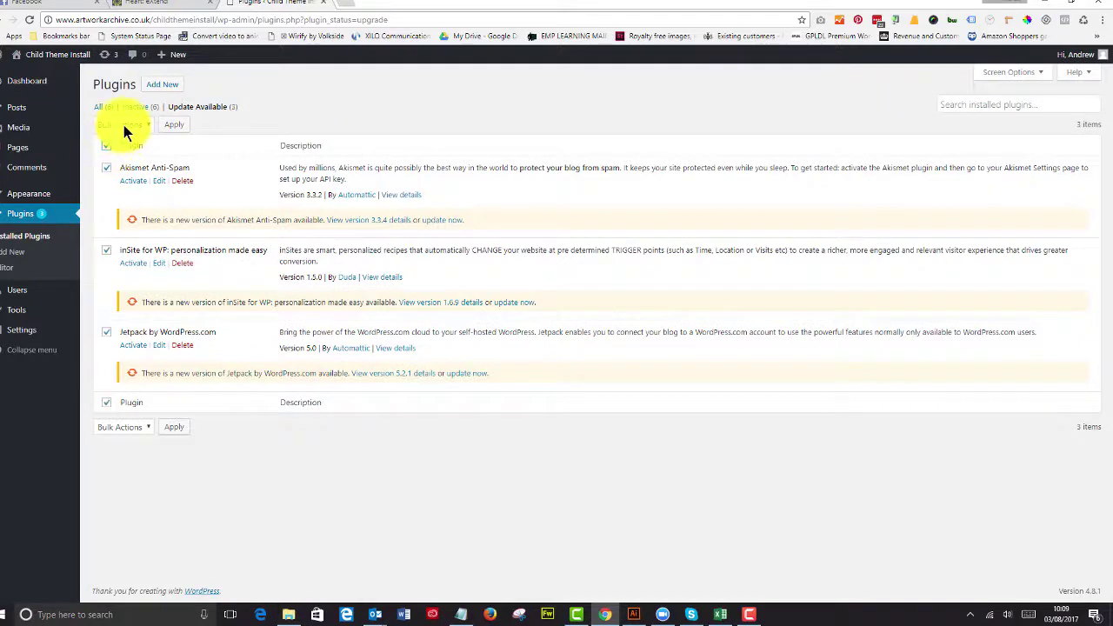
left_click(124, 127)
left_click(121, 195)
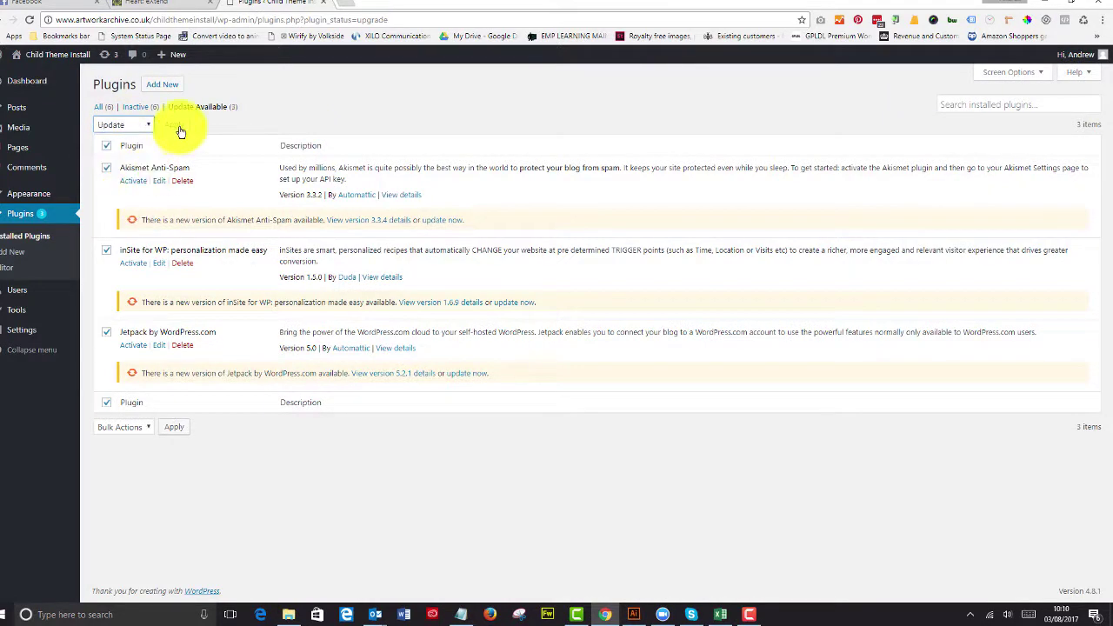
left_click(176, 127)
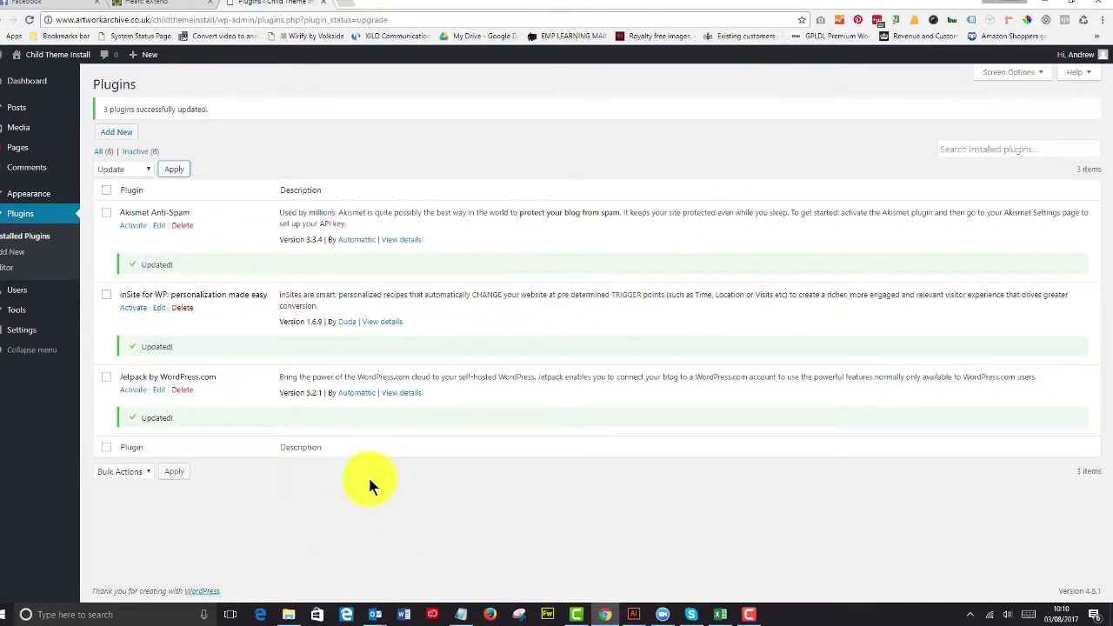
left_click(32, 79)
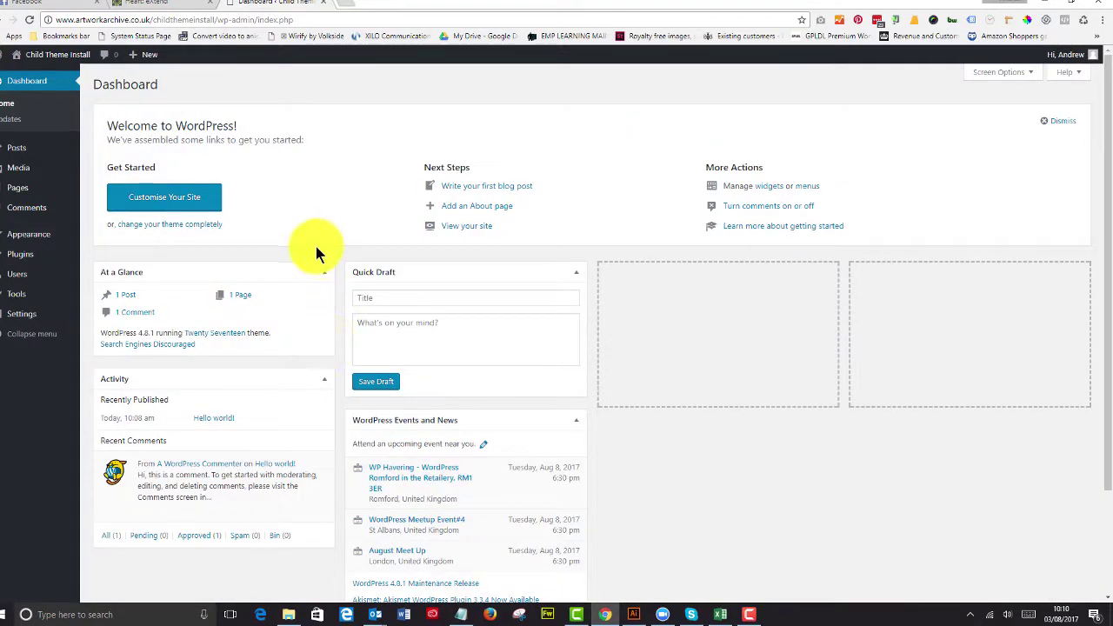
Step: Upload divi_65.zip from the Divi_Version_Control folder and install it as a theme
mouse_move(33, 238)
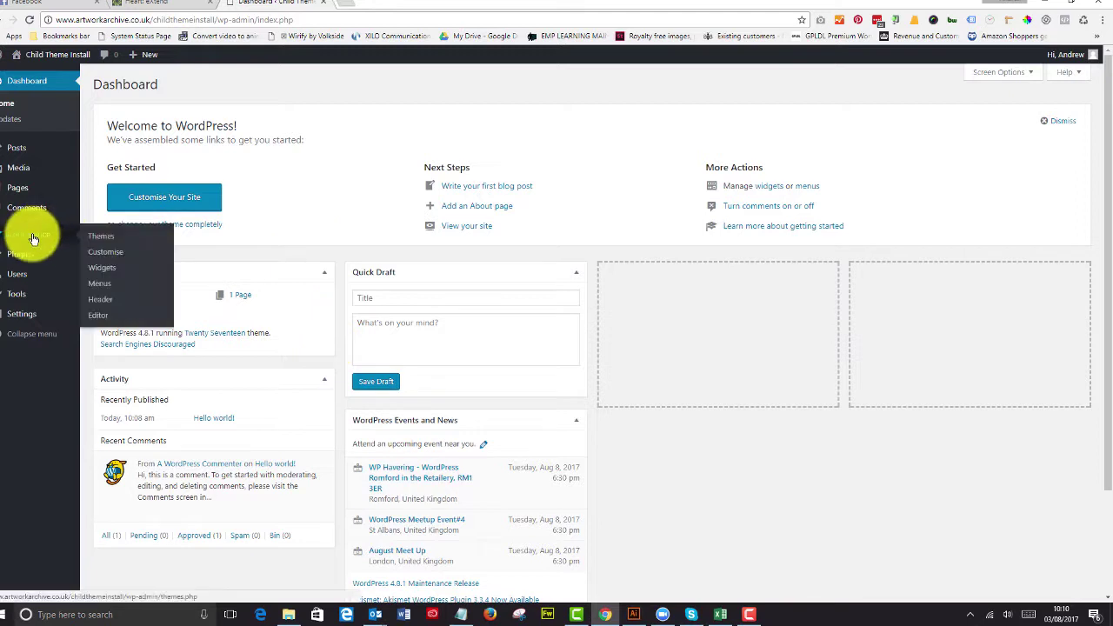
left_click(98, 235)
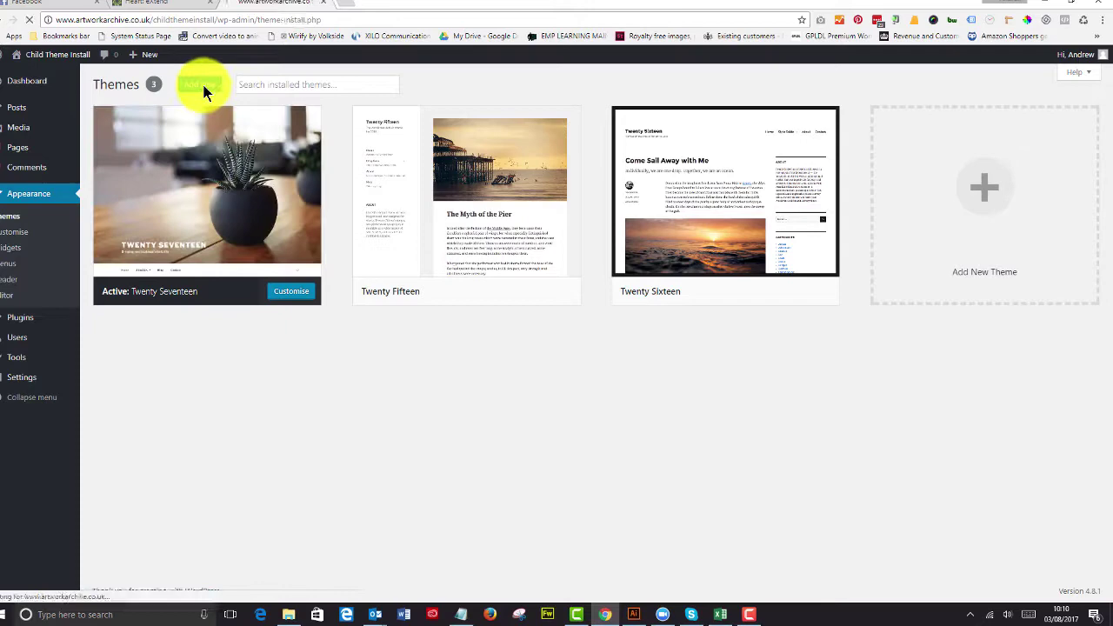
left_click(203, 87)
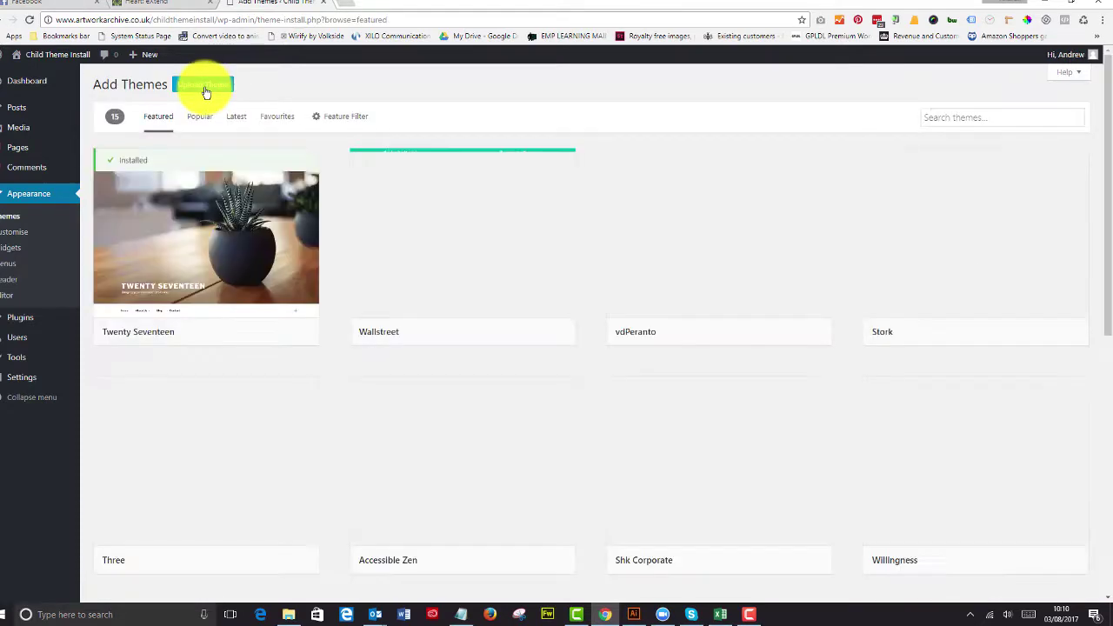
left_click(204, 92)
left_click(515, 192)
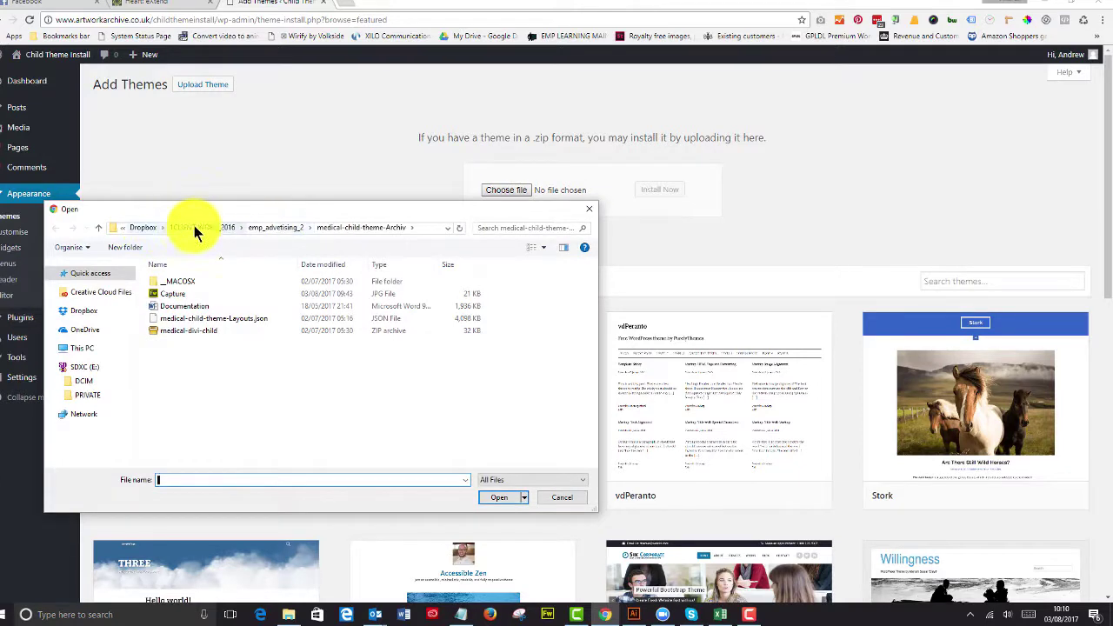
left_click(148, 229)
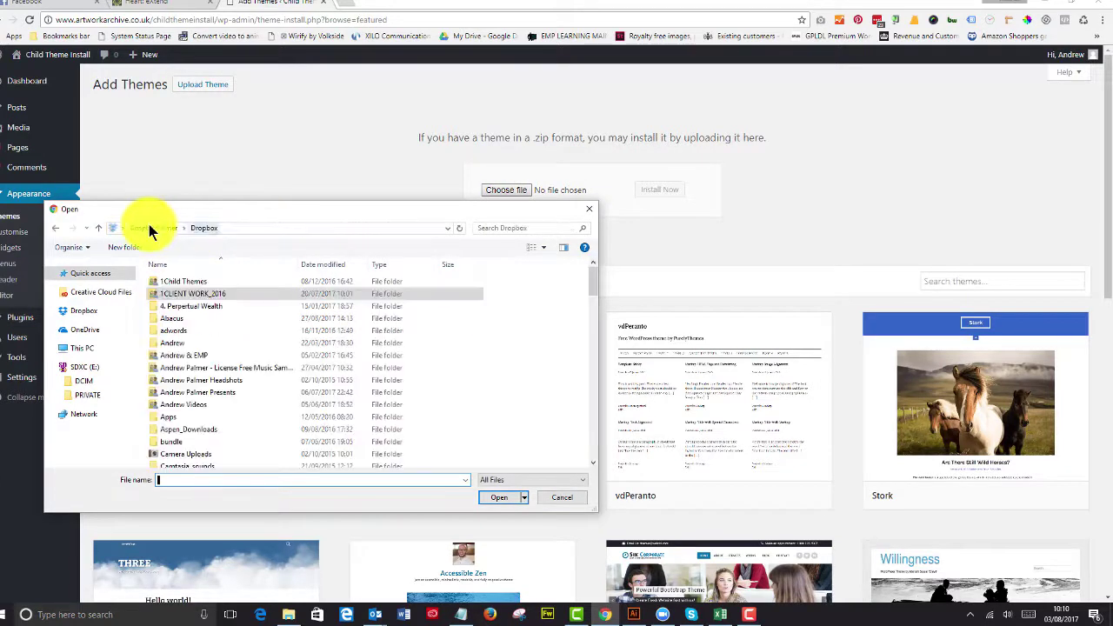
double_click(184, 281)
double_click(184, 282)
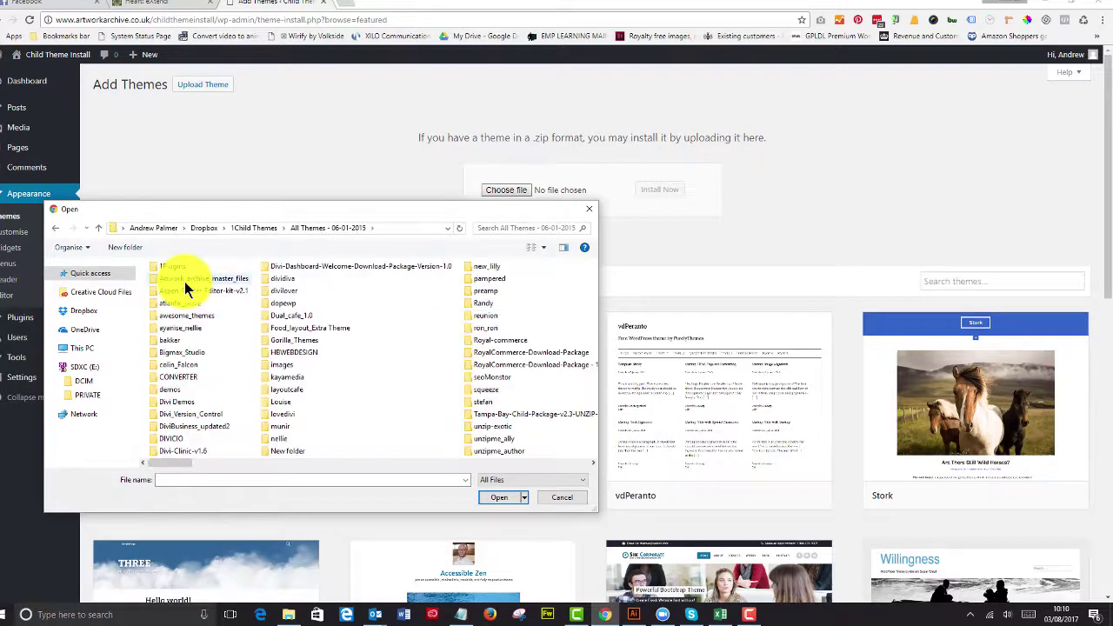
double_click(193, 413)
left_click(182, 355)
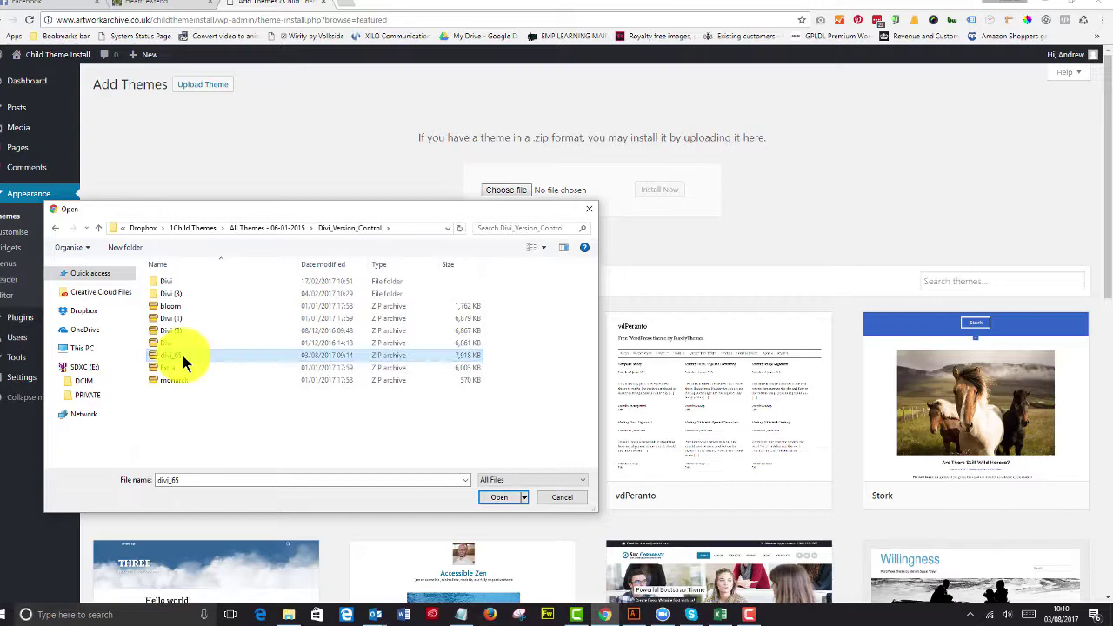
left_click(495, 499)
left_click(662, 195)
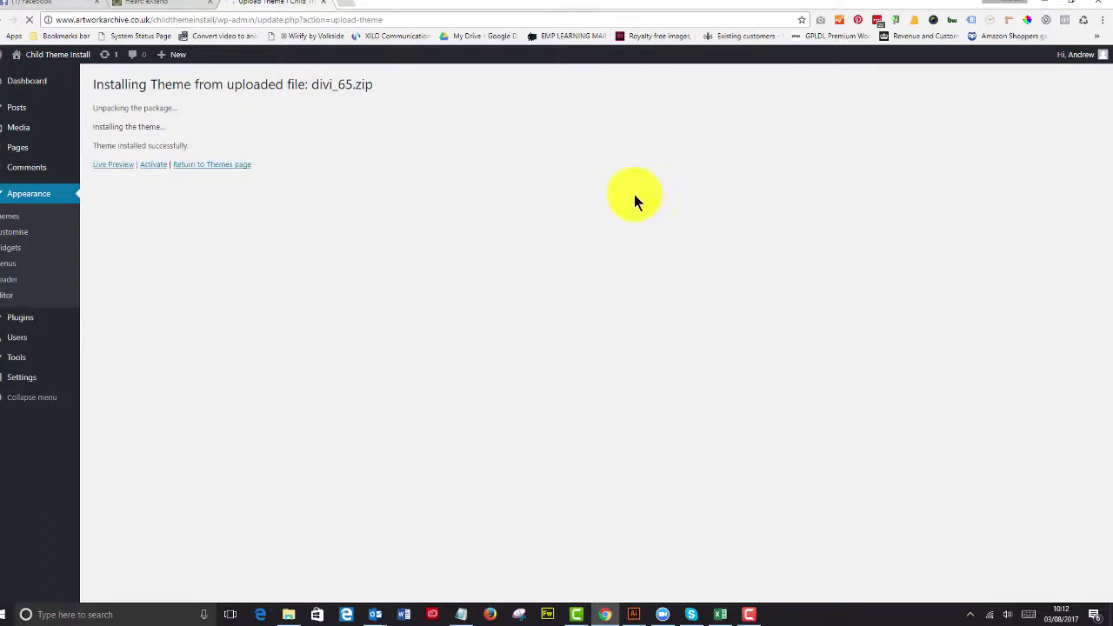
Step: Activate the newly installed Divi theme
left_click(153, 166)
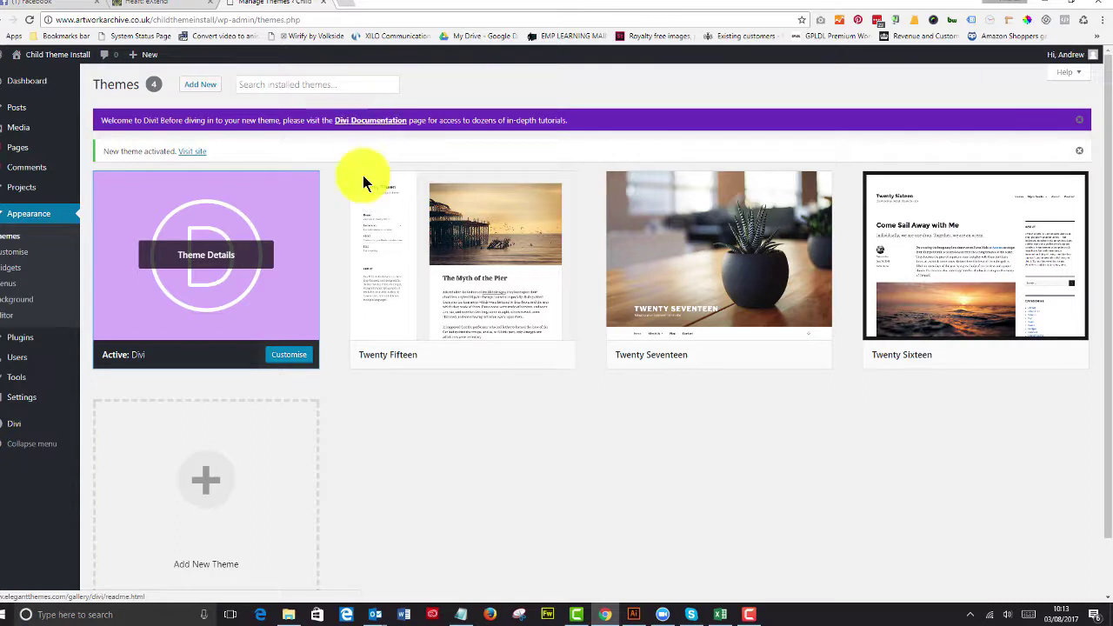
Step: Upload medical-divi-child.zip from the medical archive folder, install it and activate it
left_click(193, 87)
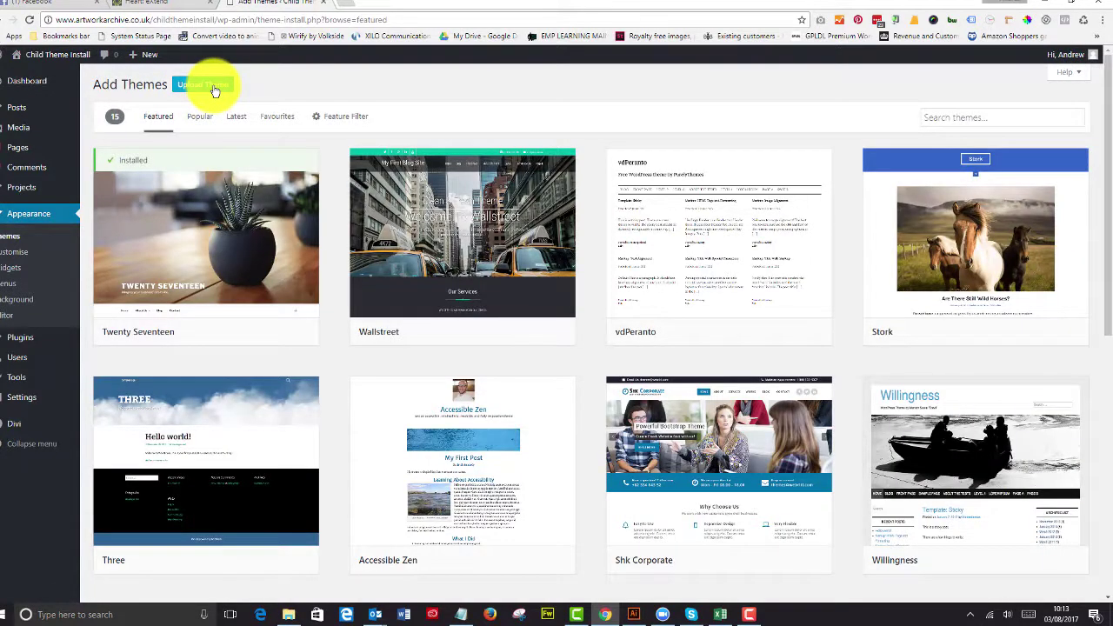
left_click(209, 87)
left_click(505, 191)
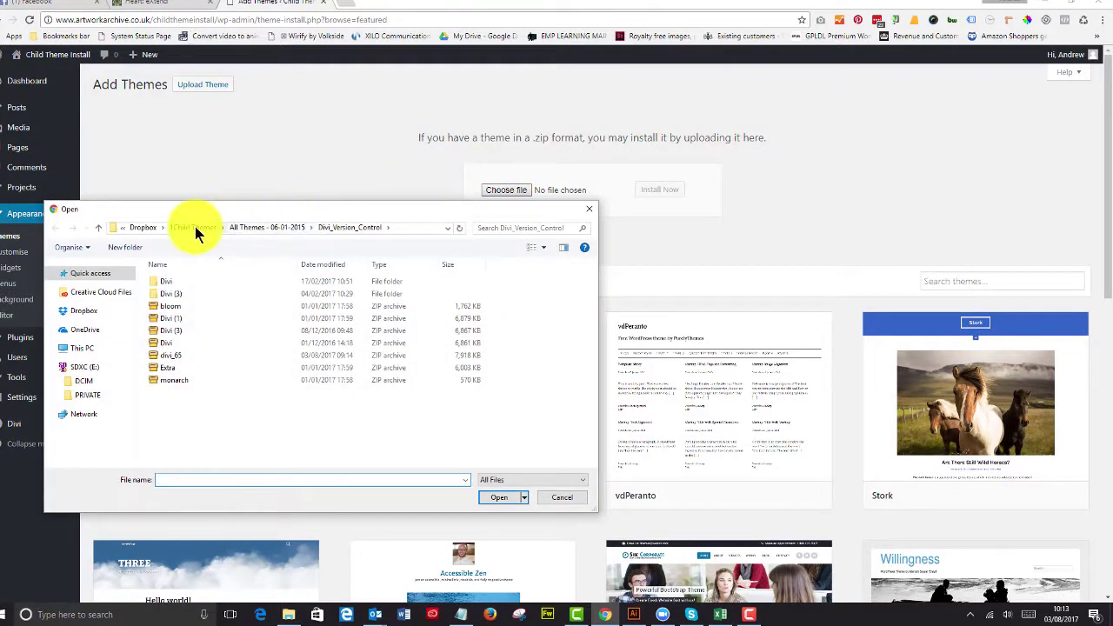
left_click(186, 229)
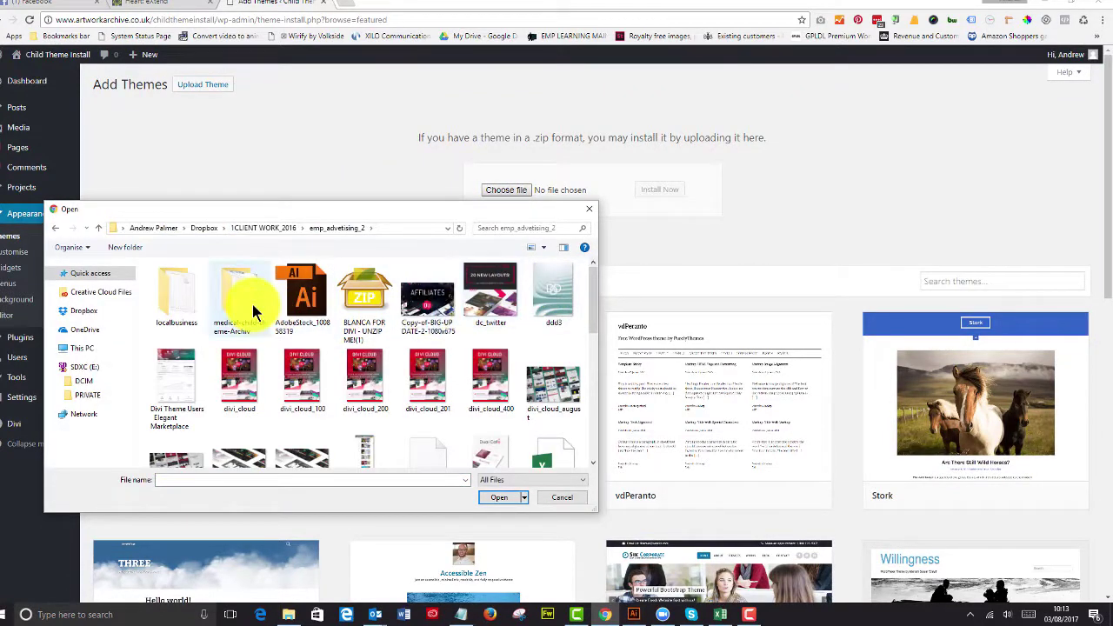
double_click(249, 305)
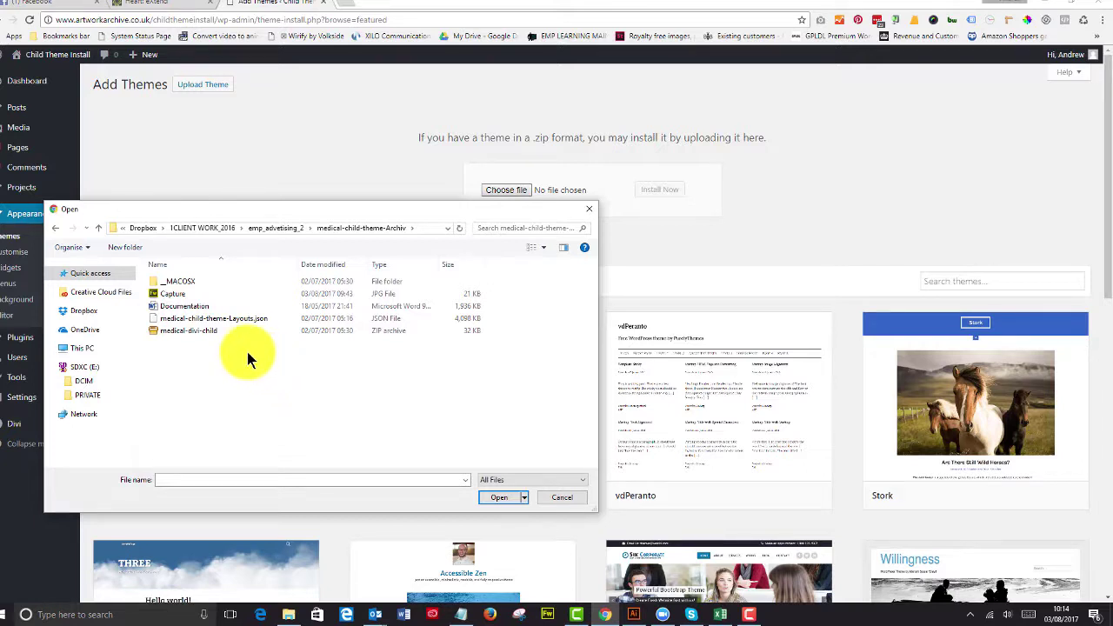
left_click_drag(199, 318, 200, 331)
left_click(200, 331)
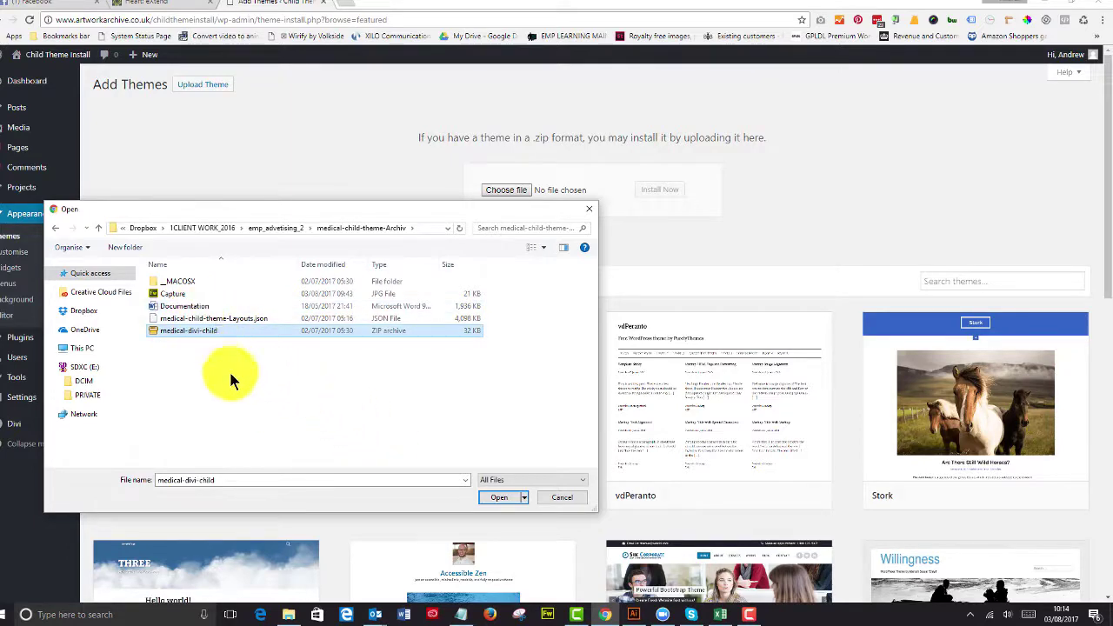
left_click(494, 499)
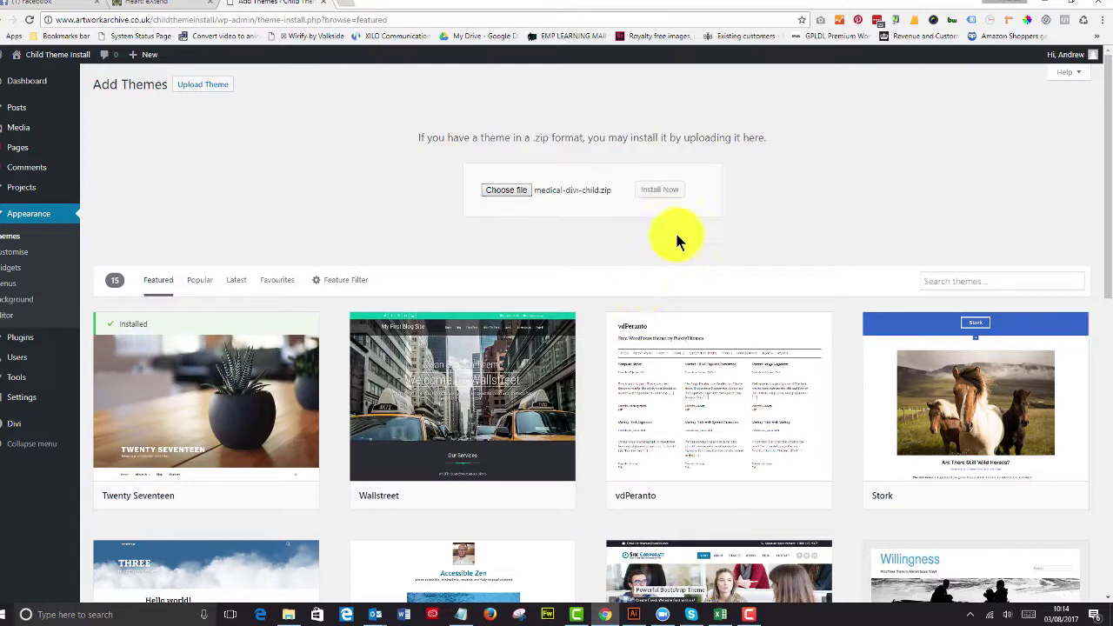
left_click(659, 193)
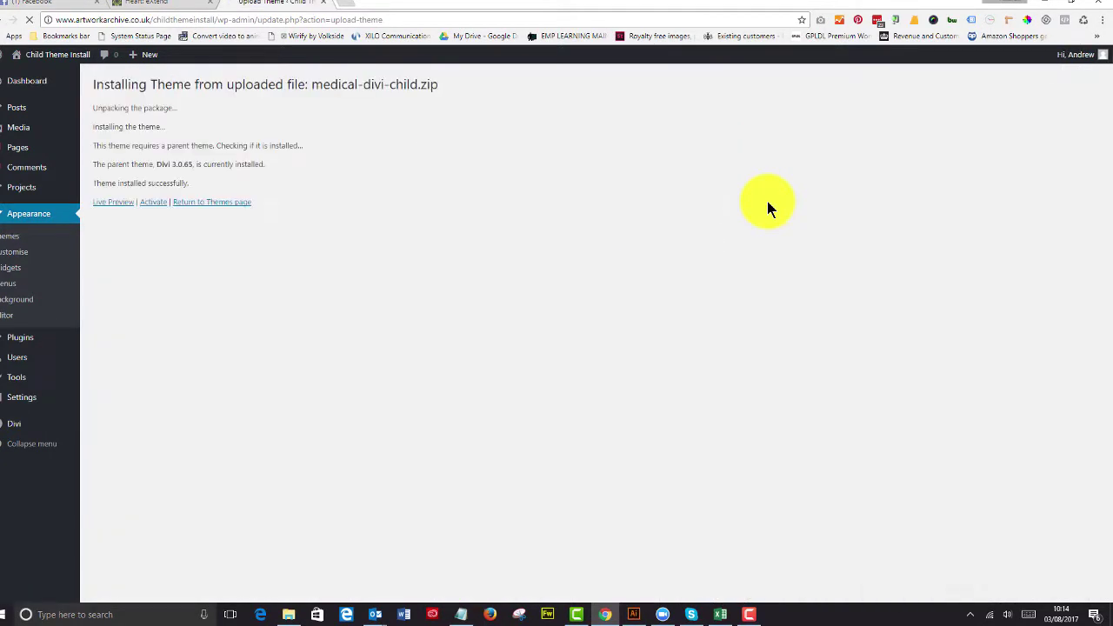
left_click(150, 203)
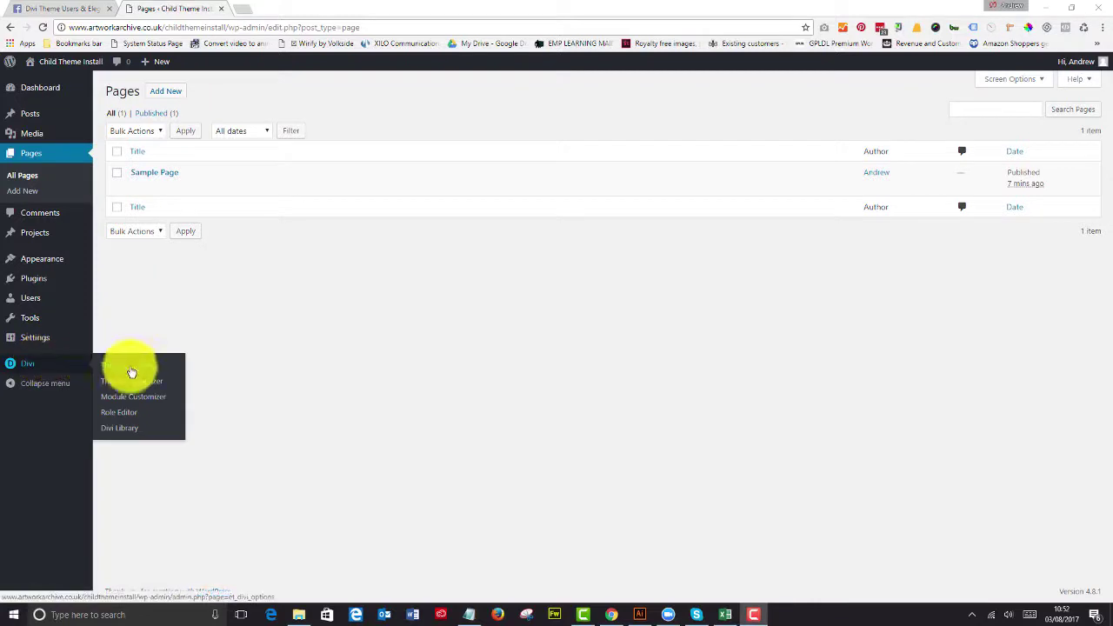
Step: Import medical-child-theme-Layouts.json into the Divi Library through Import & Export
left_click(121, 428)
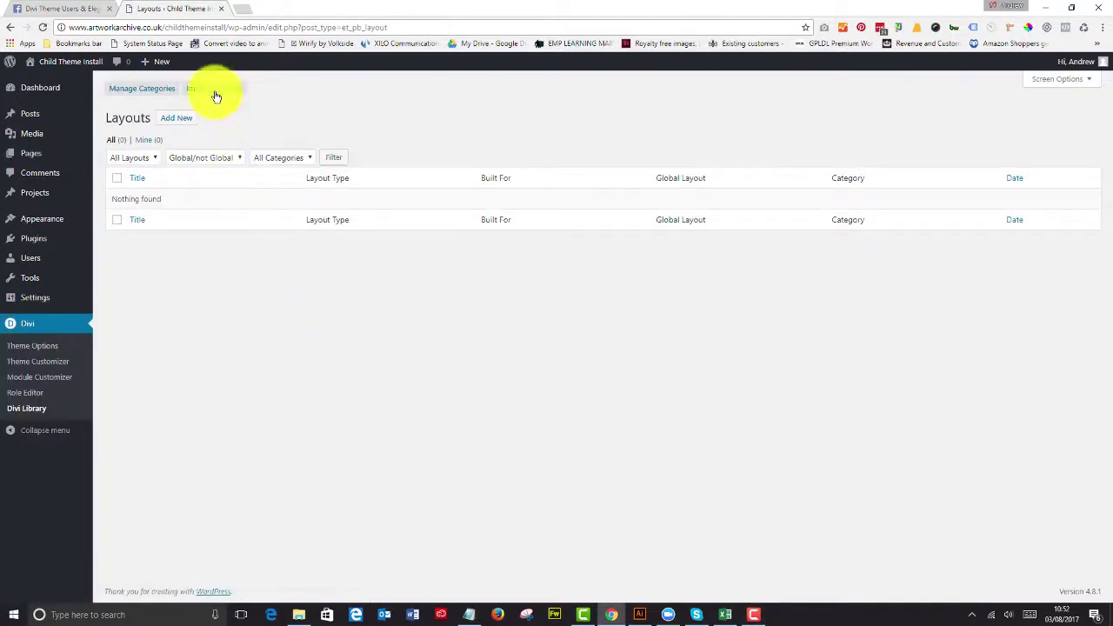
left_click(214, 88)
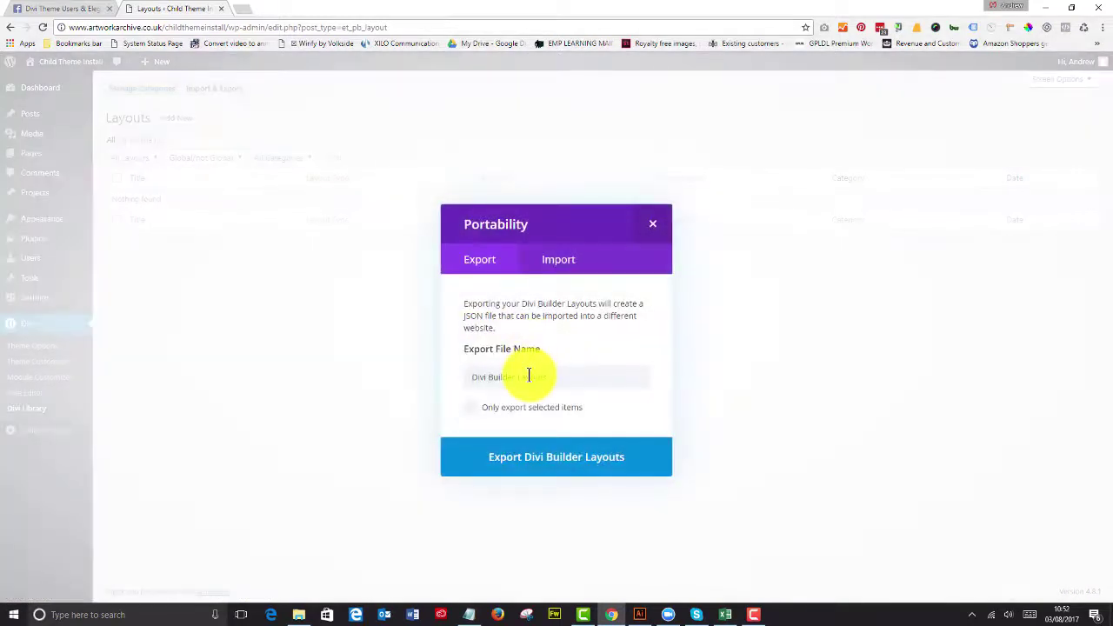
left_click(550, 261)
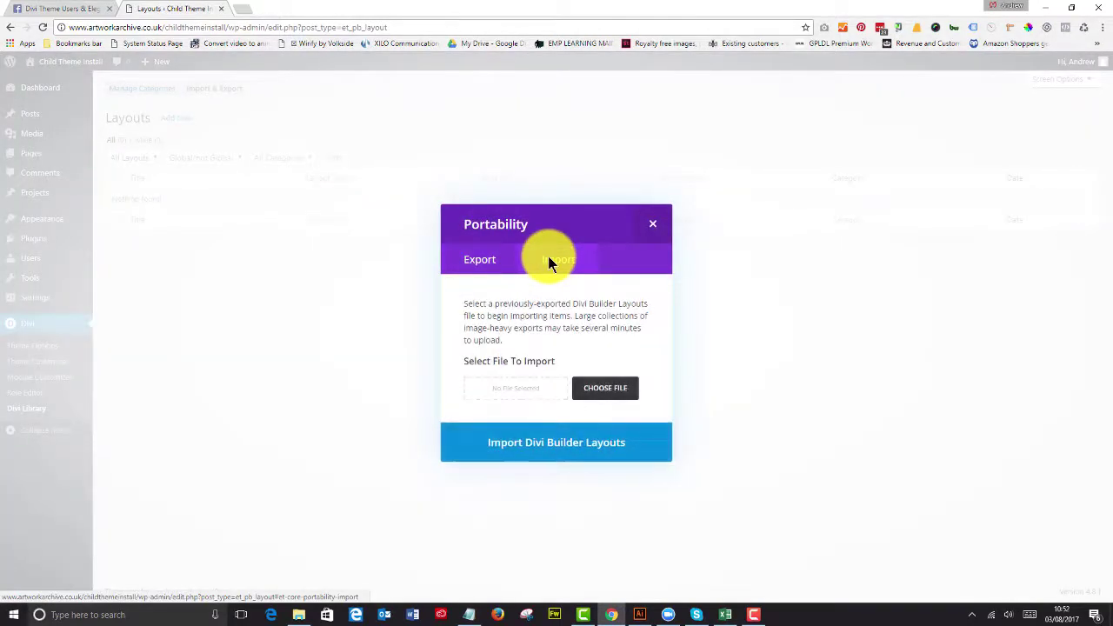
left_click(600, 391)
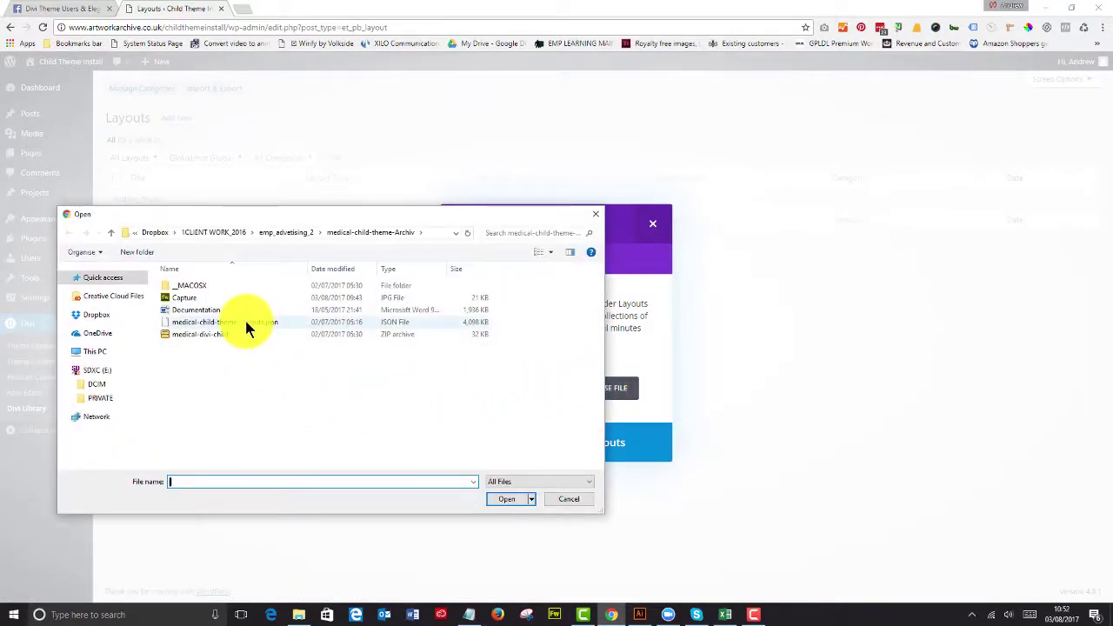
left_click(244, 322)
left_click(509, 501)
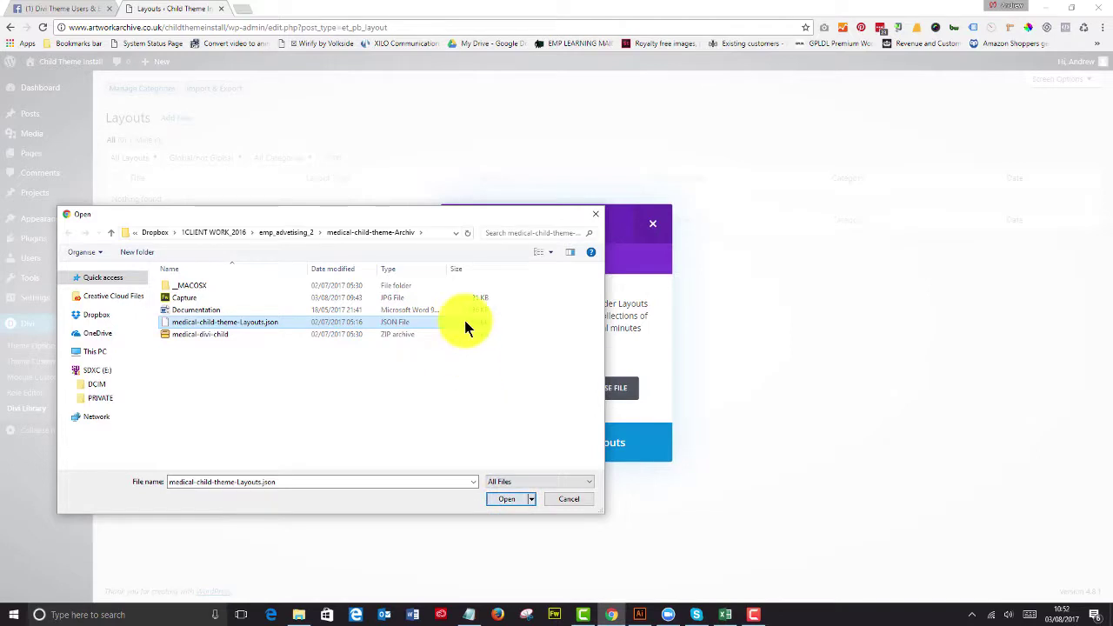
left_click(509, 501)
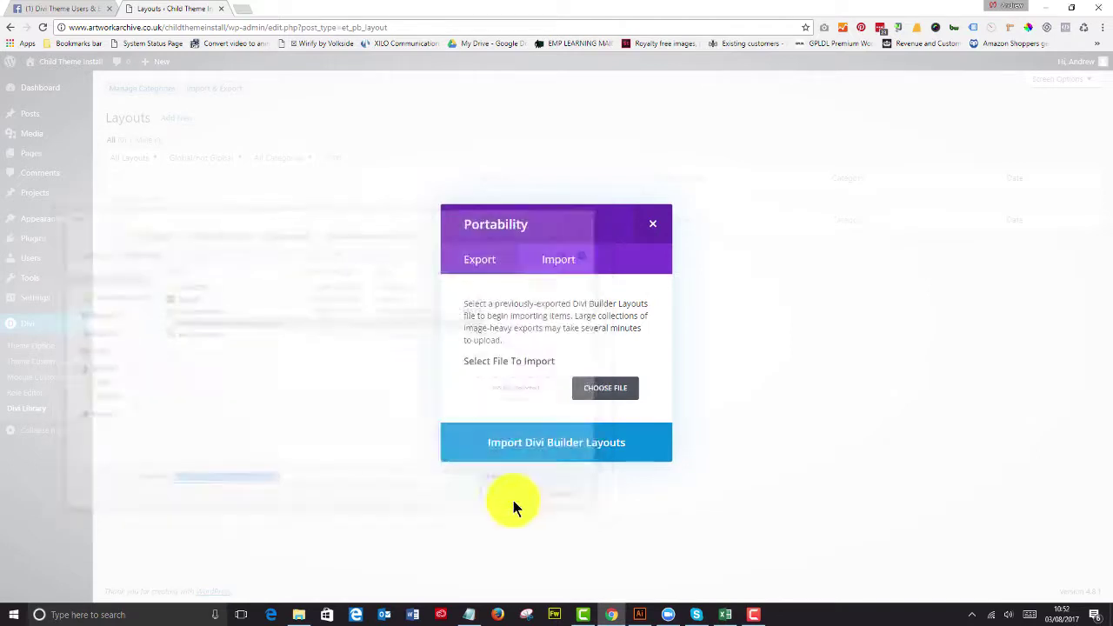
left_click(554, 445)
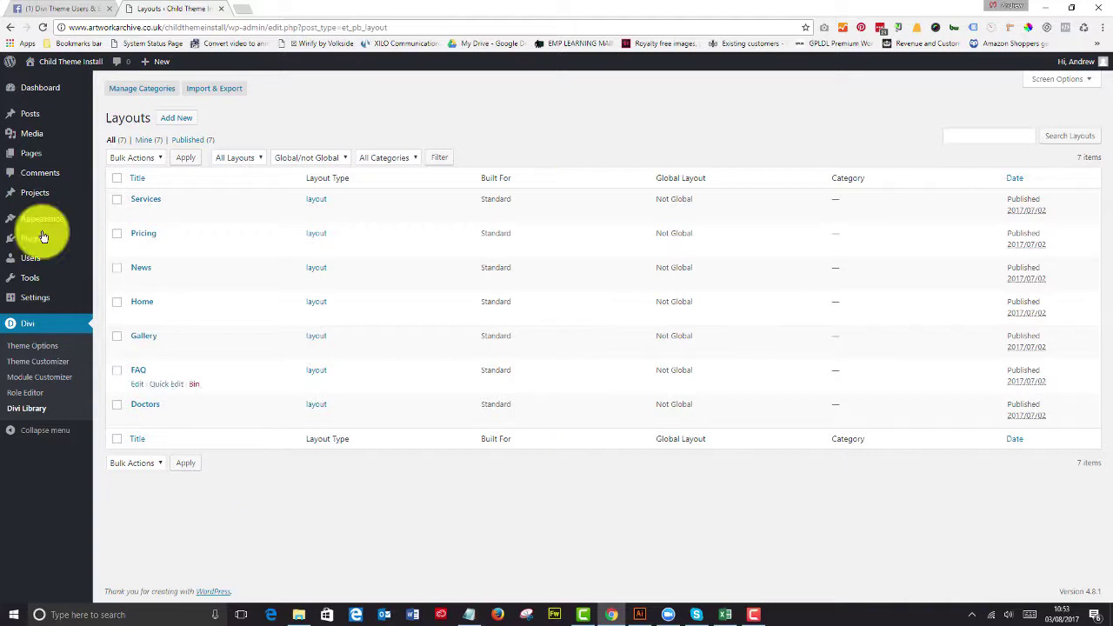
Step: Start a new page in the Divi Builder and load the saved Home layout from the library
left_click(113, 156)
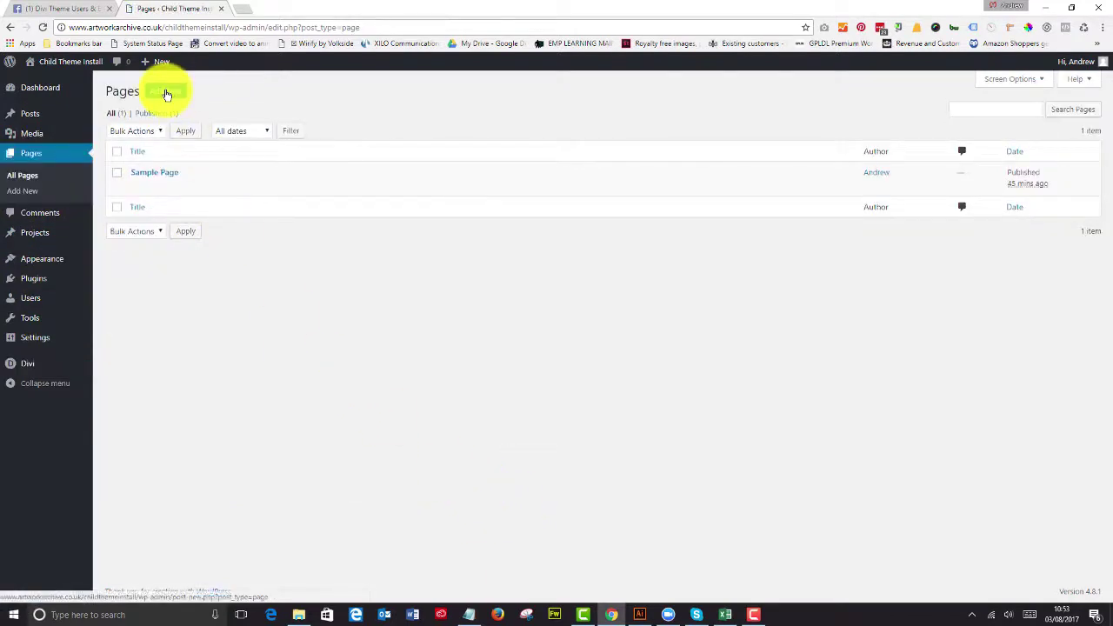
left_click(167, 92)
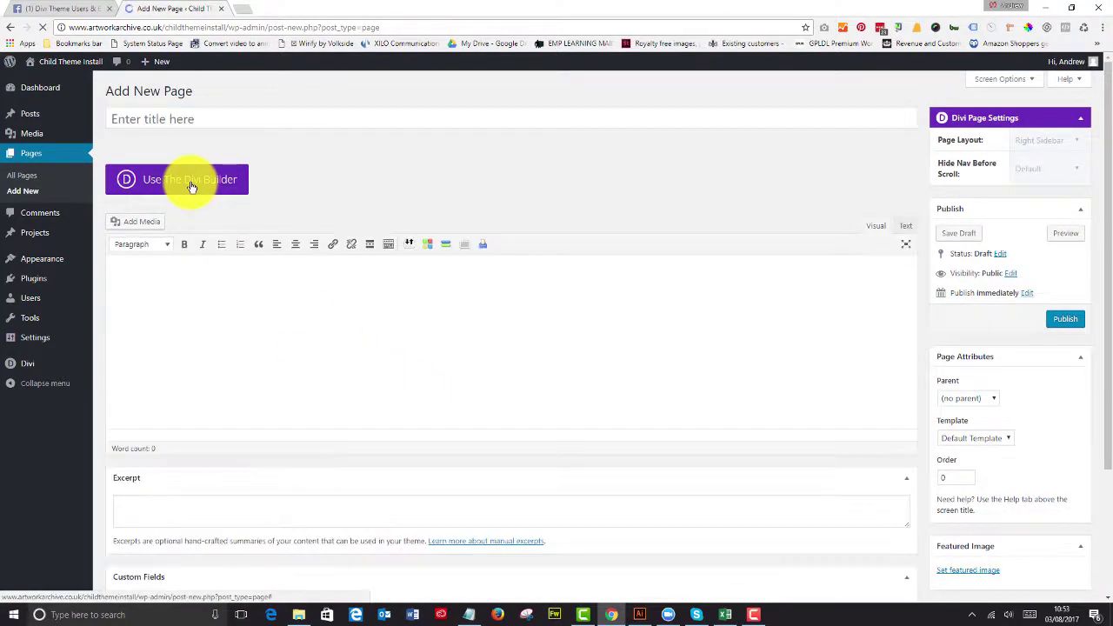
left_click(192, 187)
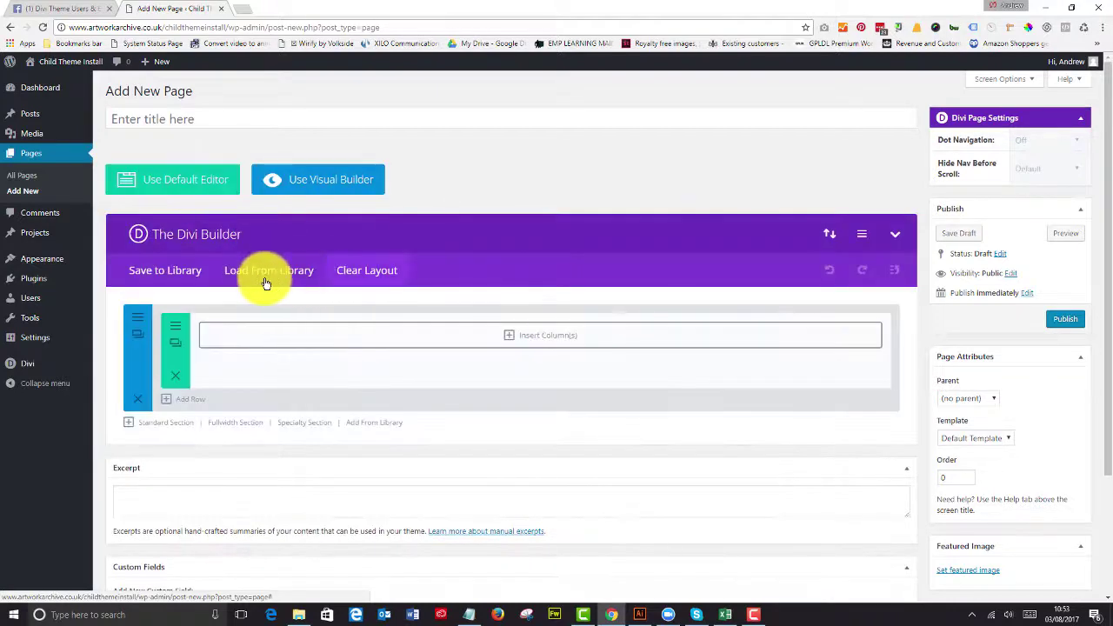
left_click(255, 274)
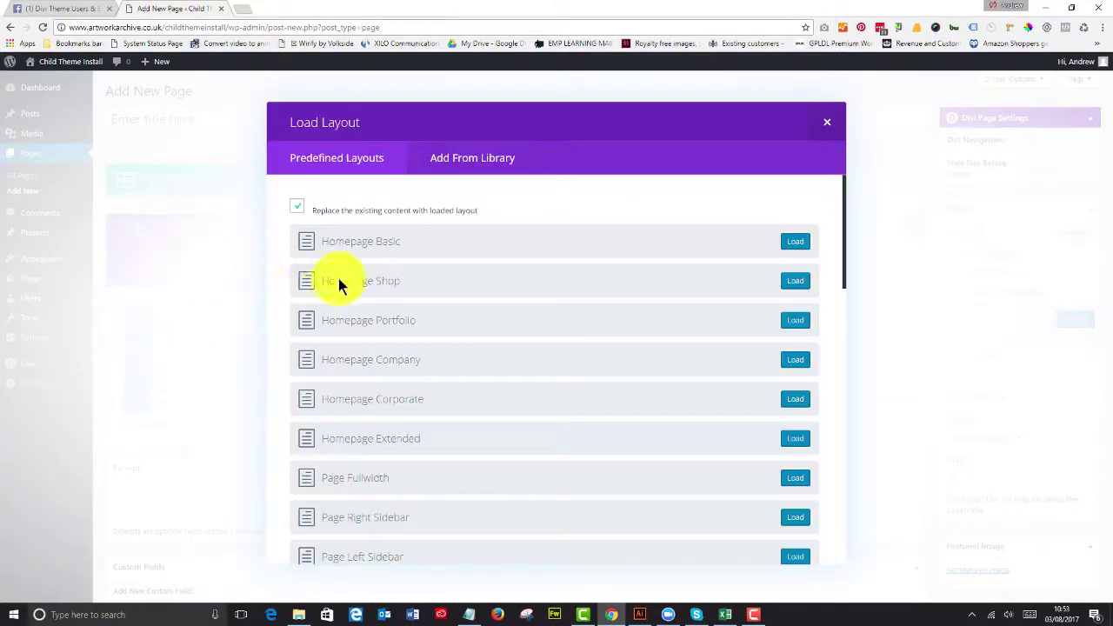
left_click(470, 157)
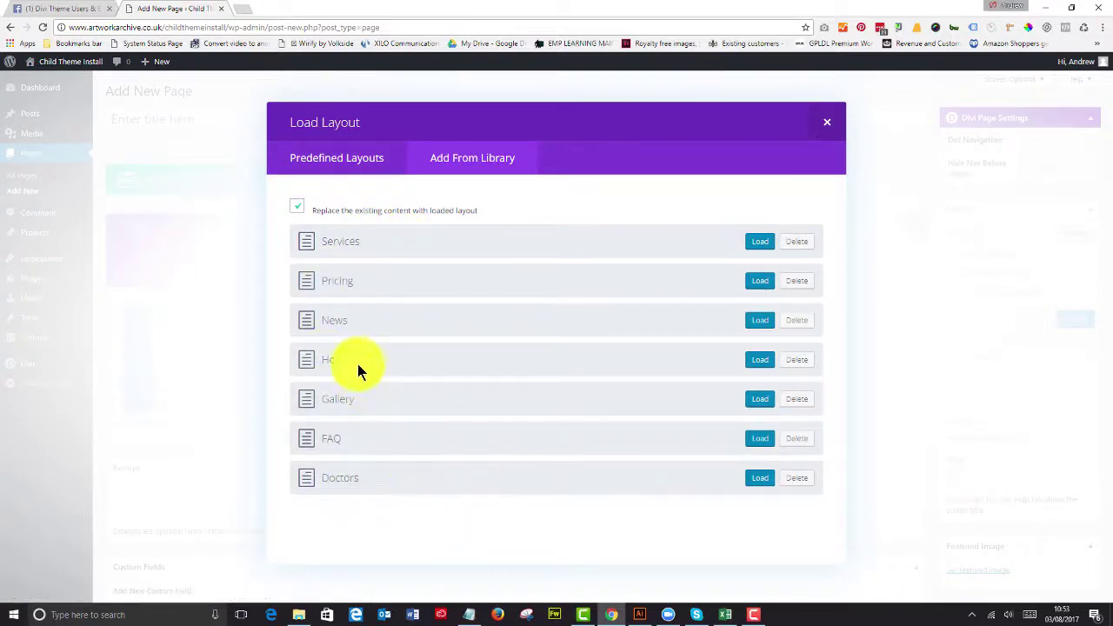
left_click(759, 361)
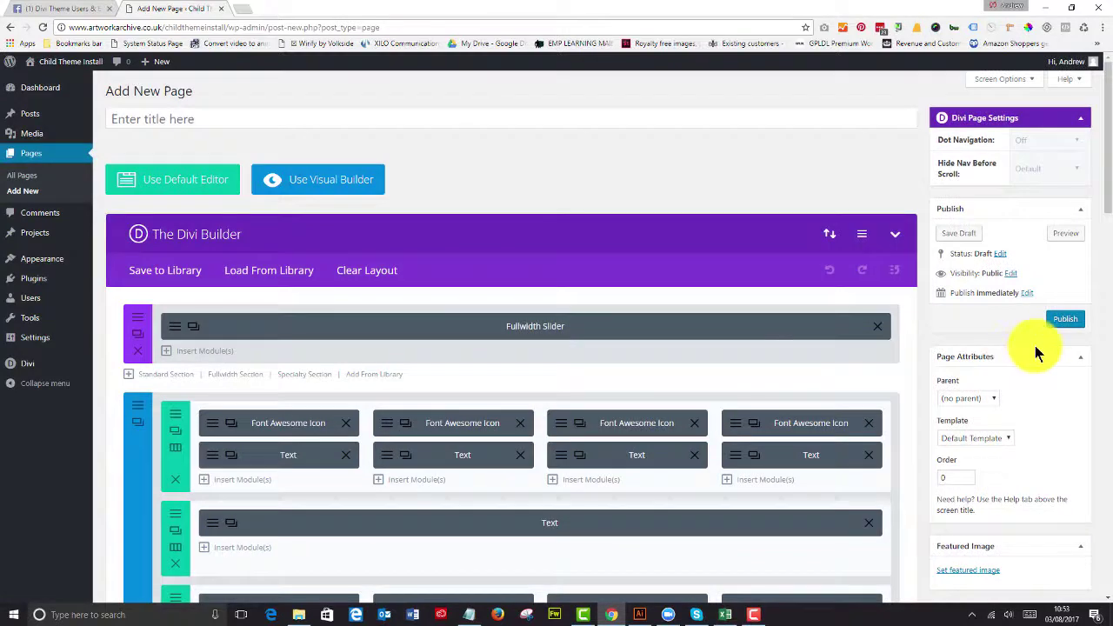
Step: Title the page 'Home' and publish it
left_click(233, 114)
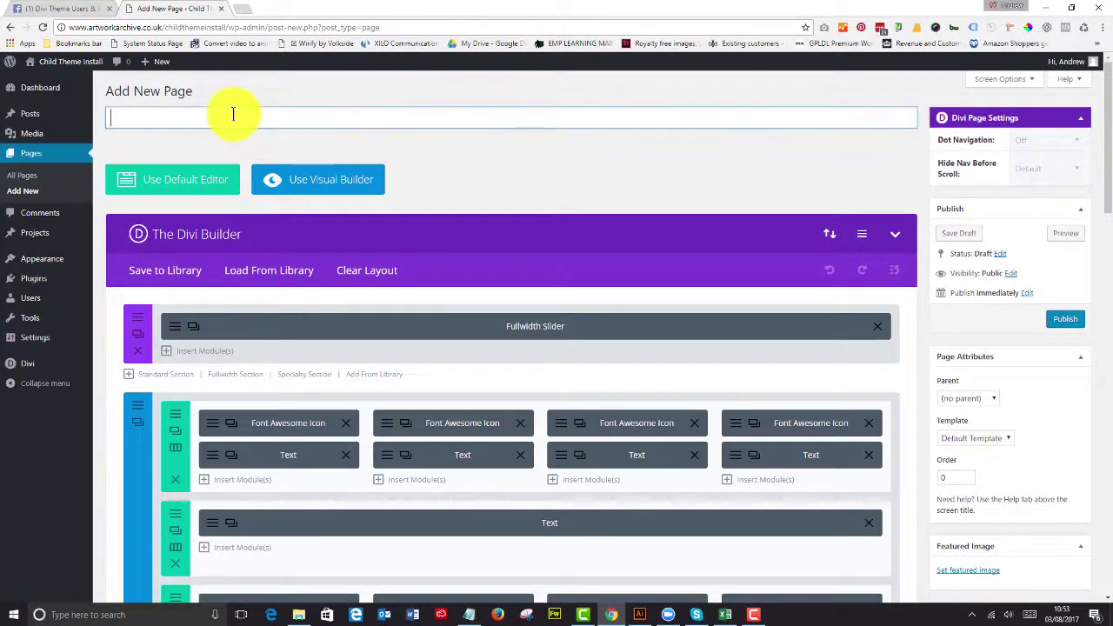
type("Ho9m")
key("BackSpace")
key("BackSpace")
key("BackSpace")
type("me")
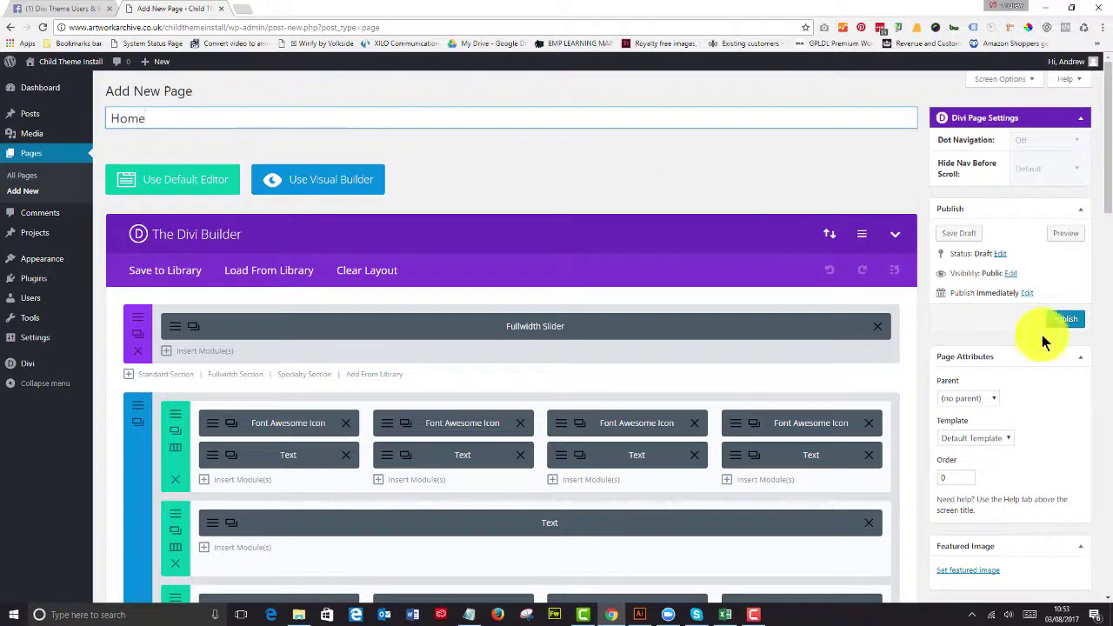
left_click(1068, 320)
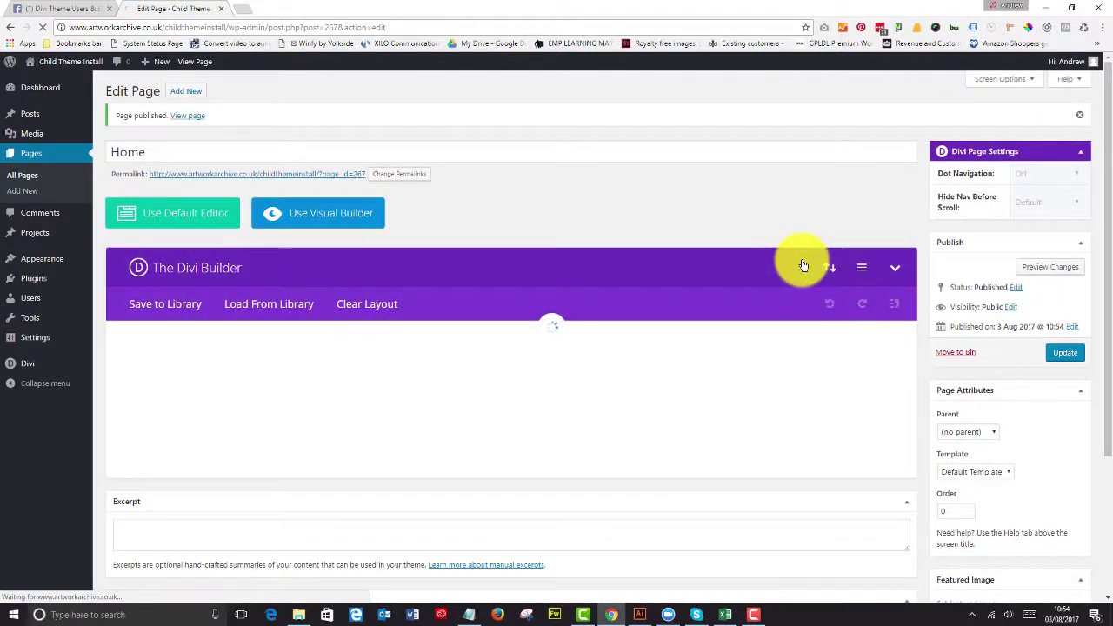
Step: Create a new menu named 'Main Menu' in Appearance > Menus
mouse_move(47, 263)
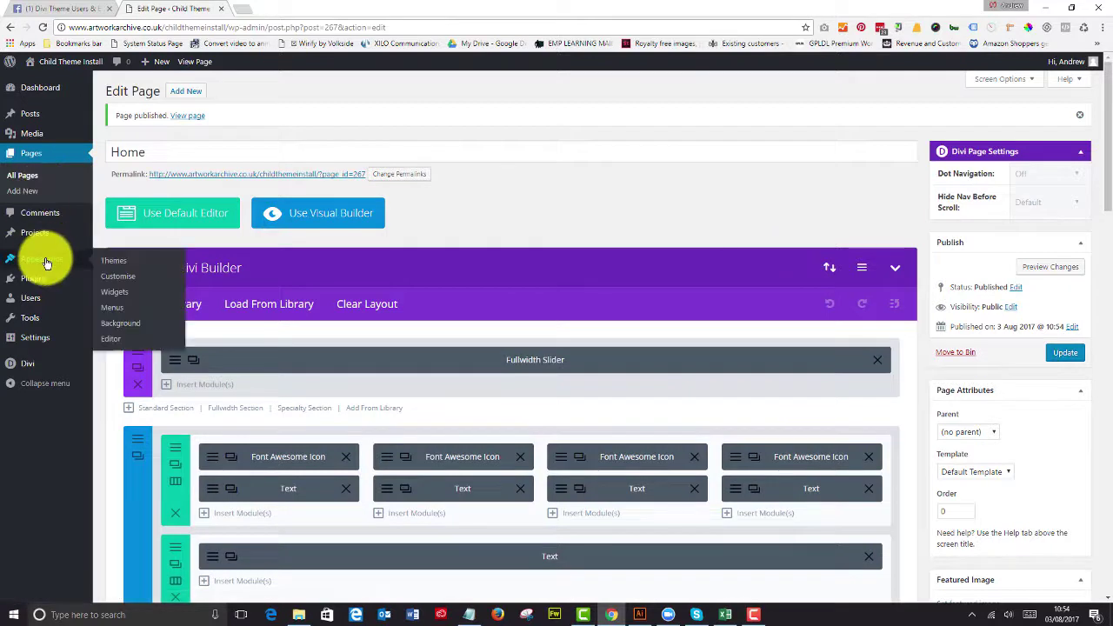
left_click(109, 307)
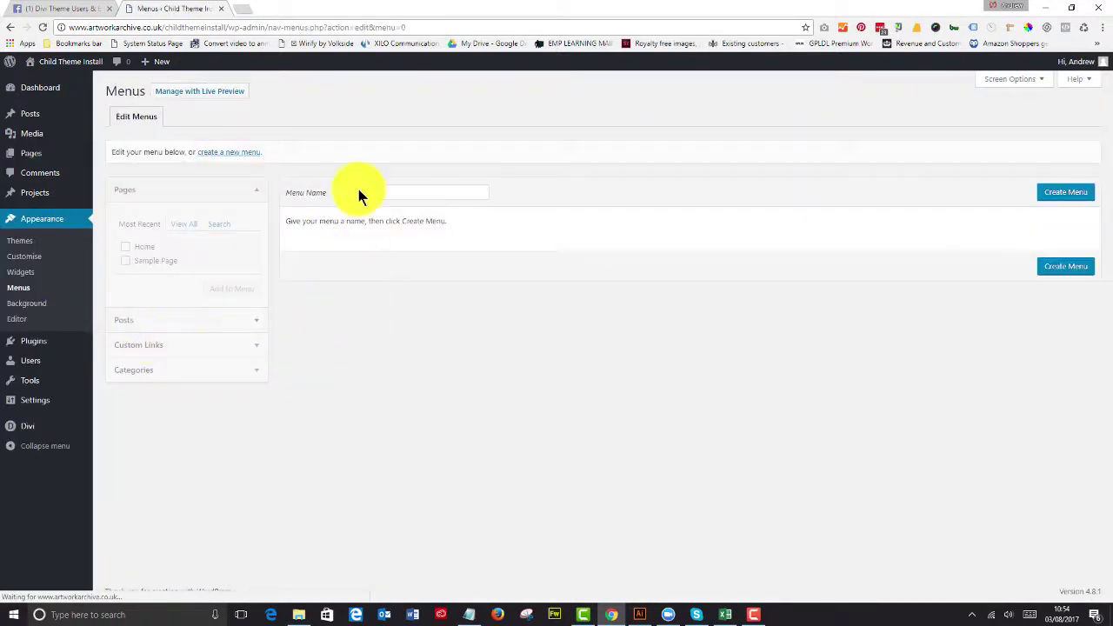
left_click(361, 190)
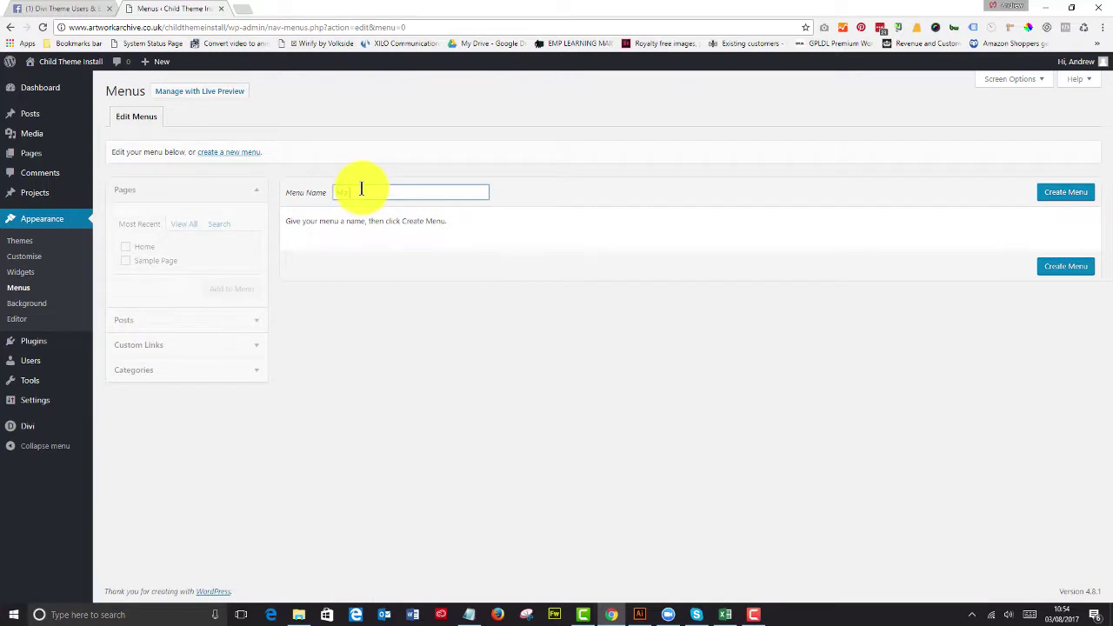
type("Main Menu")
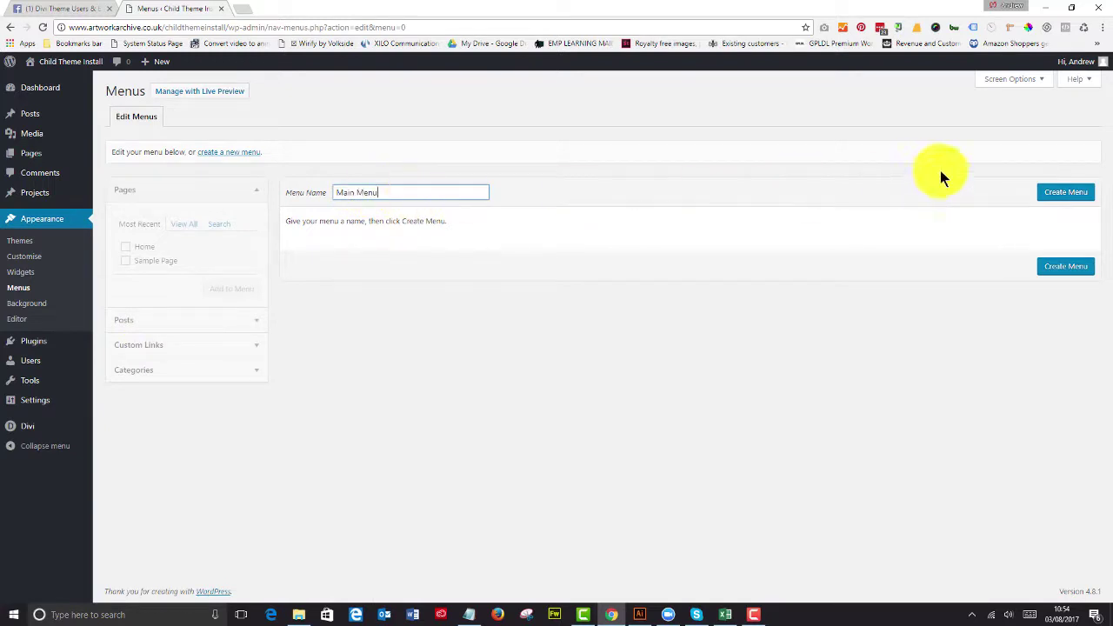
left_click(1053, 193)
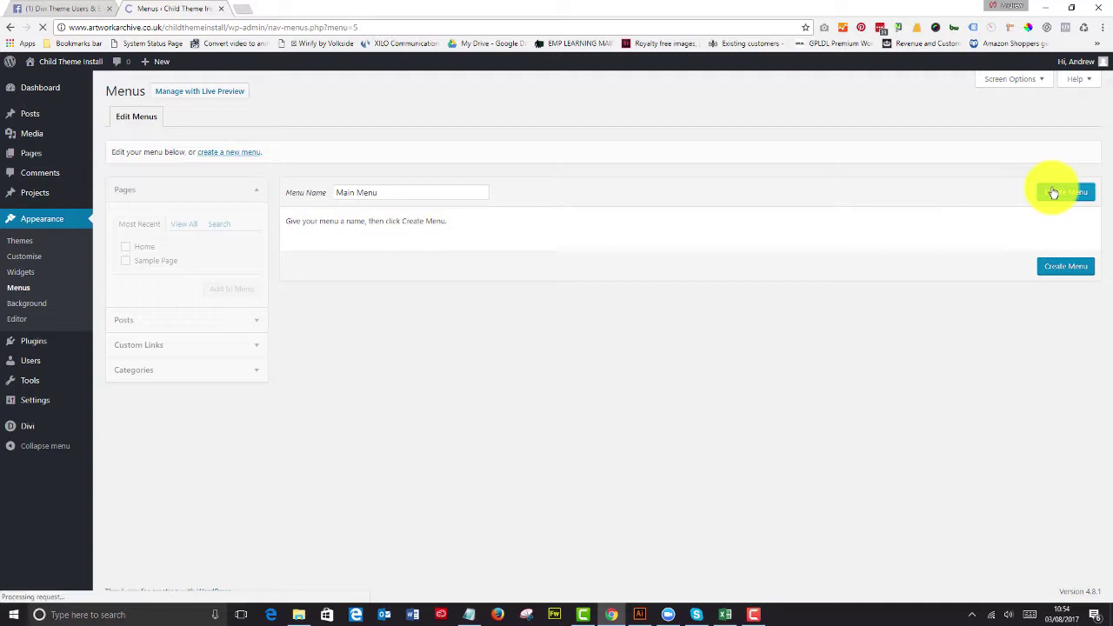
Step: Add the Home page to Main Menu, assign it to Primary Menu, and save
left_click(126, 248)
left_click(230, 289)
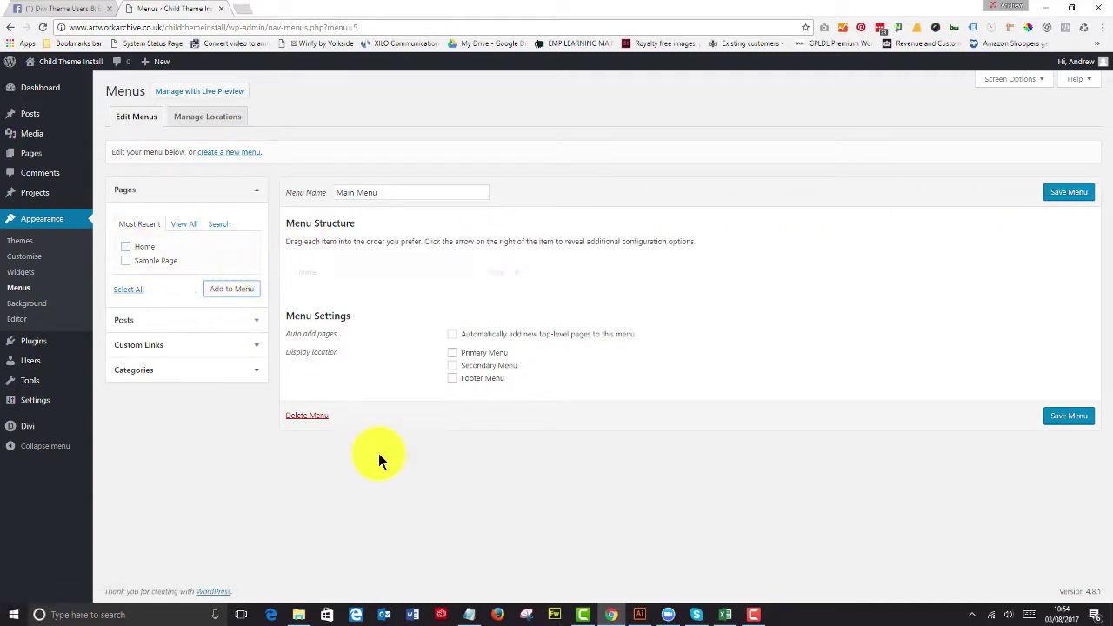
left_click(452, 353)
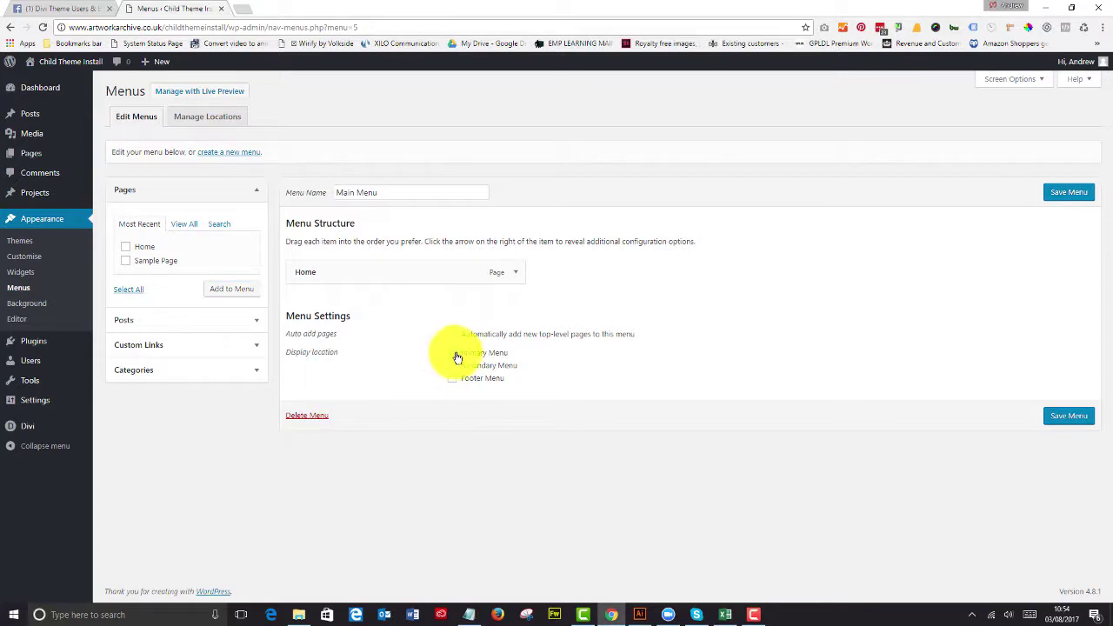
left_click(1062, 417)
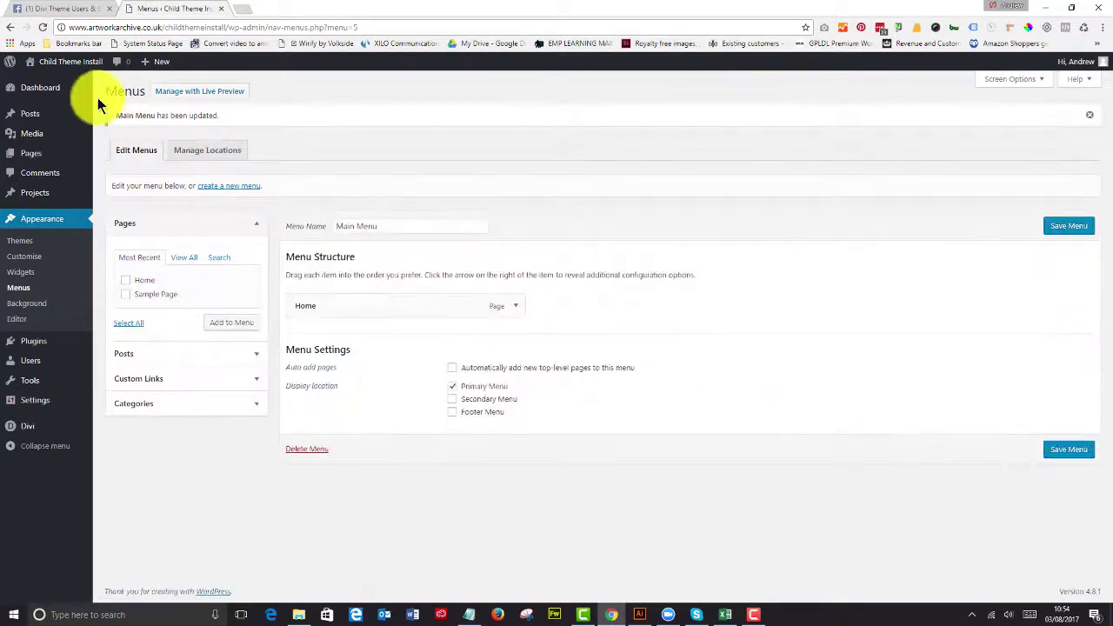
Step: Visit the live site and open the Customizer's Static Front Page settings
mouse_move(50, 64)
left_click(51, 85)
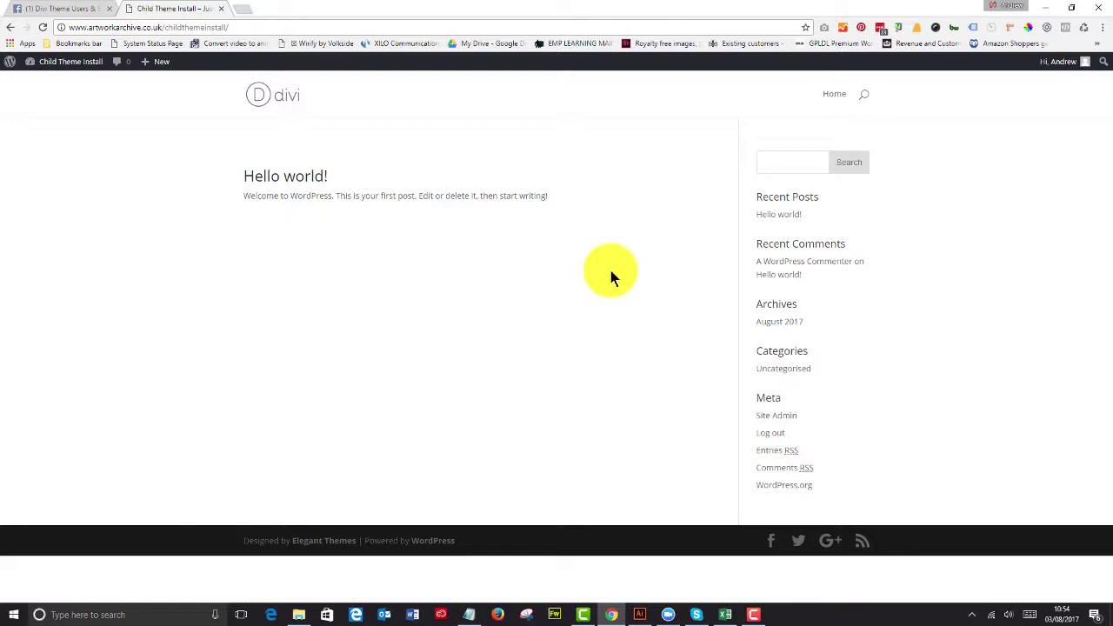
mouse_move(52, 62)
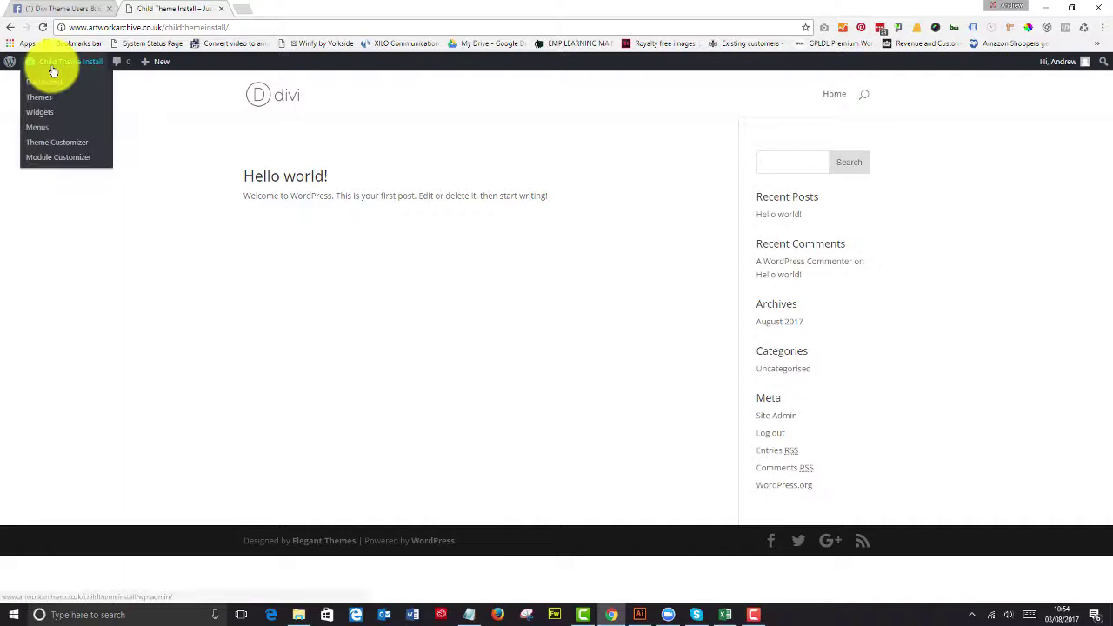
left_click(54, 144)
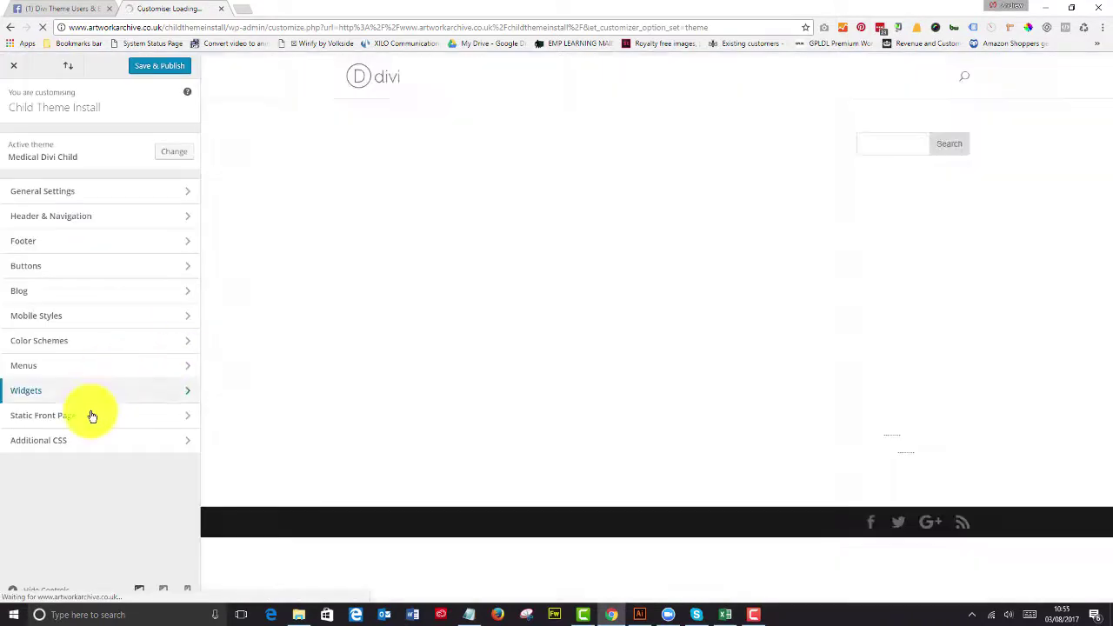
left_click(94, 421)
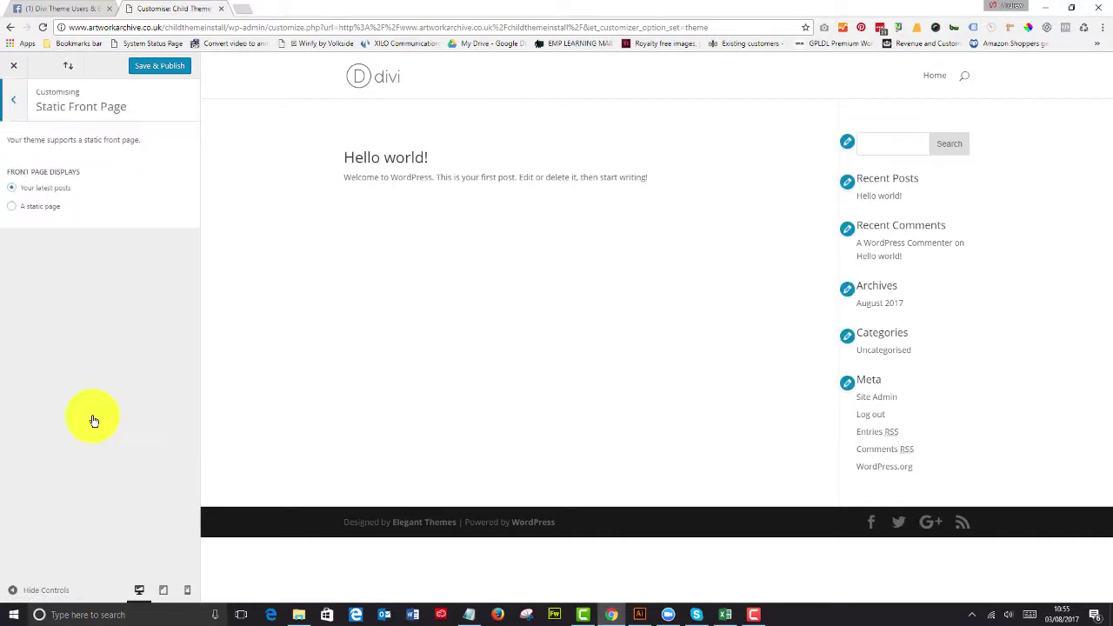
Step: Set the front page to the static Home page, leave Posts page unset, and Save & Publish
left_click(29, 210)
left_click(80, 257)
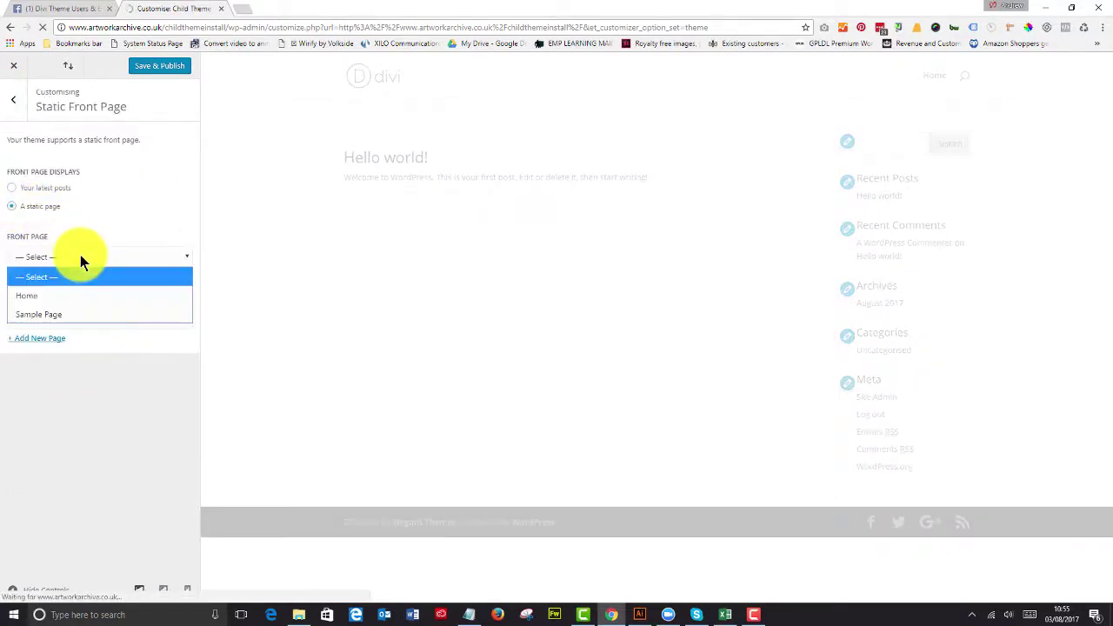
left_click(76, 295)
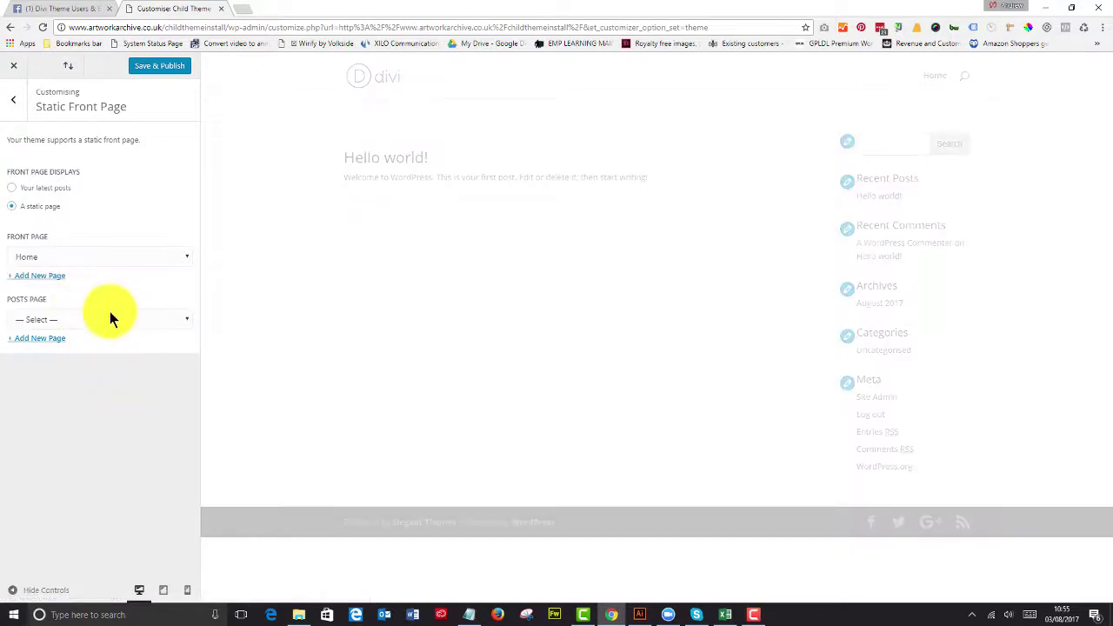
left_click(108, 317)
left_click(108, 329)
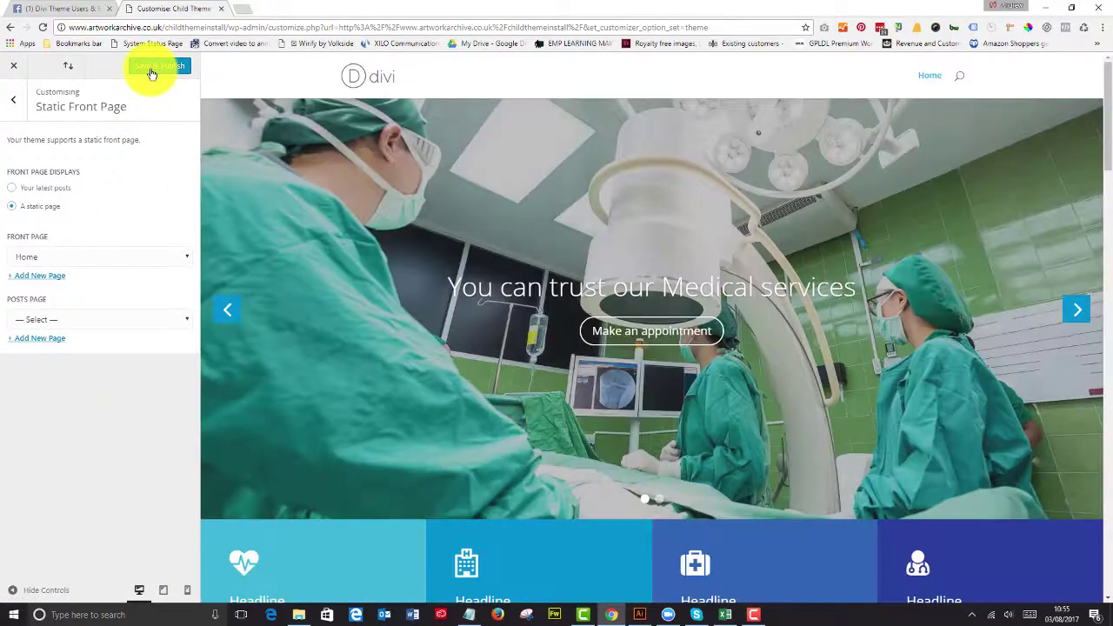
left_click(153, 67)
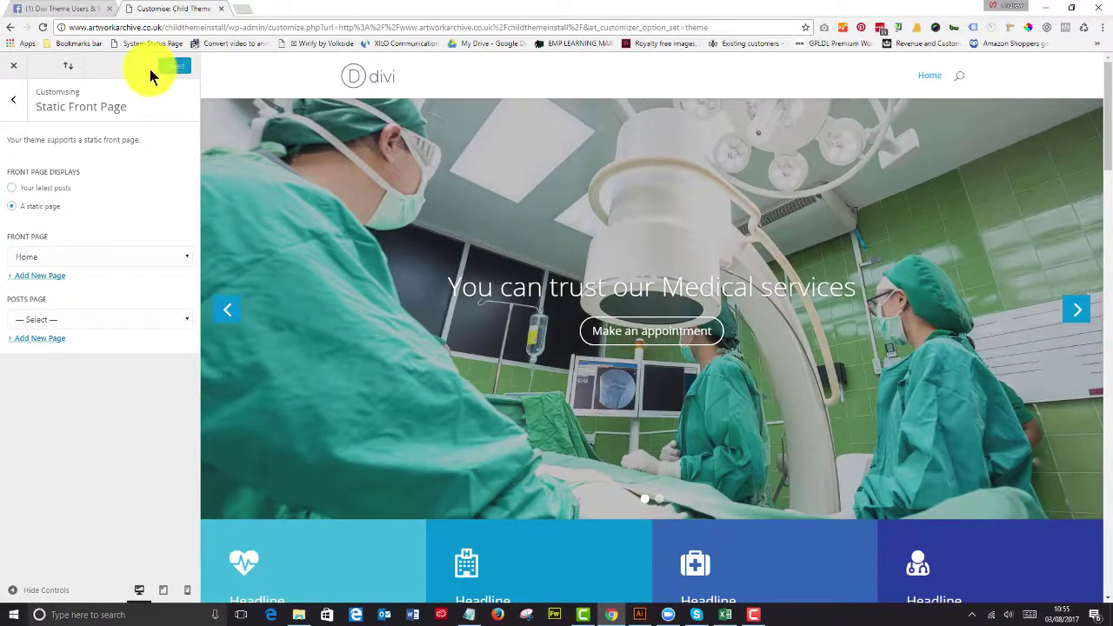
Step: Close the Customizer and scroll down through the live medical home page and back up
left_click(11, 69)
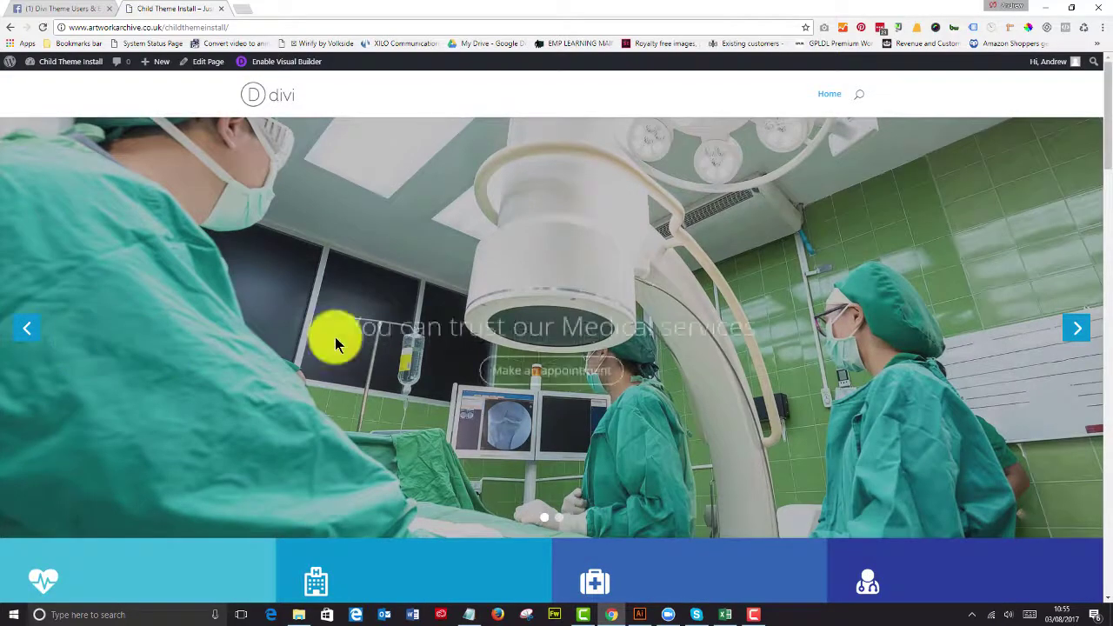
scroll(748, 326, "down", 2)
scroll(739, 327, "down", 6)
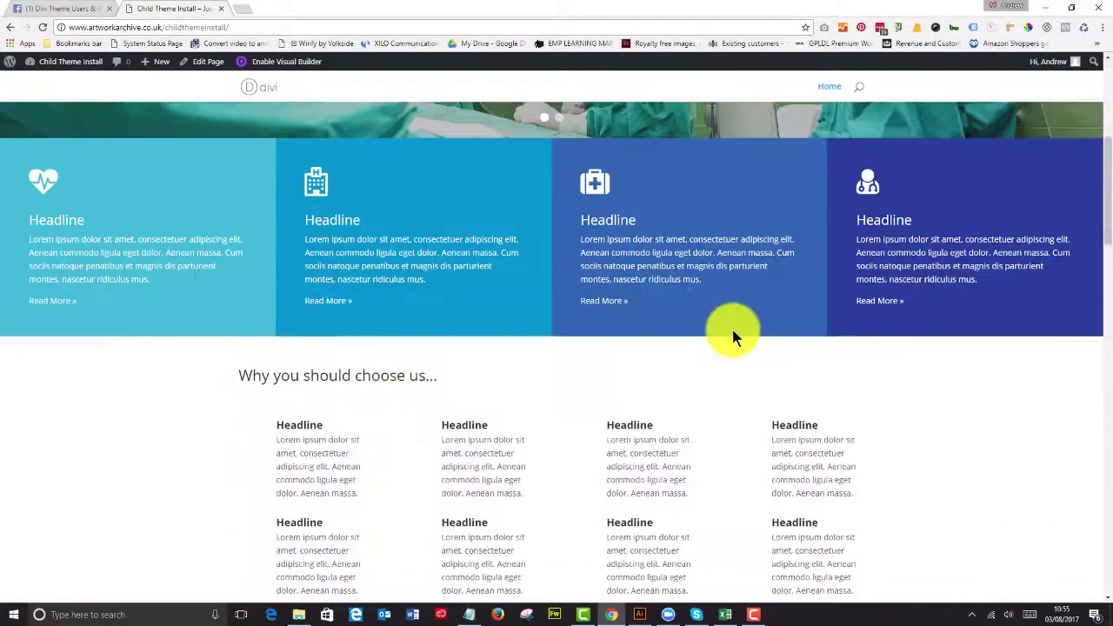
scroll(198, 363, "down", 7)
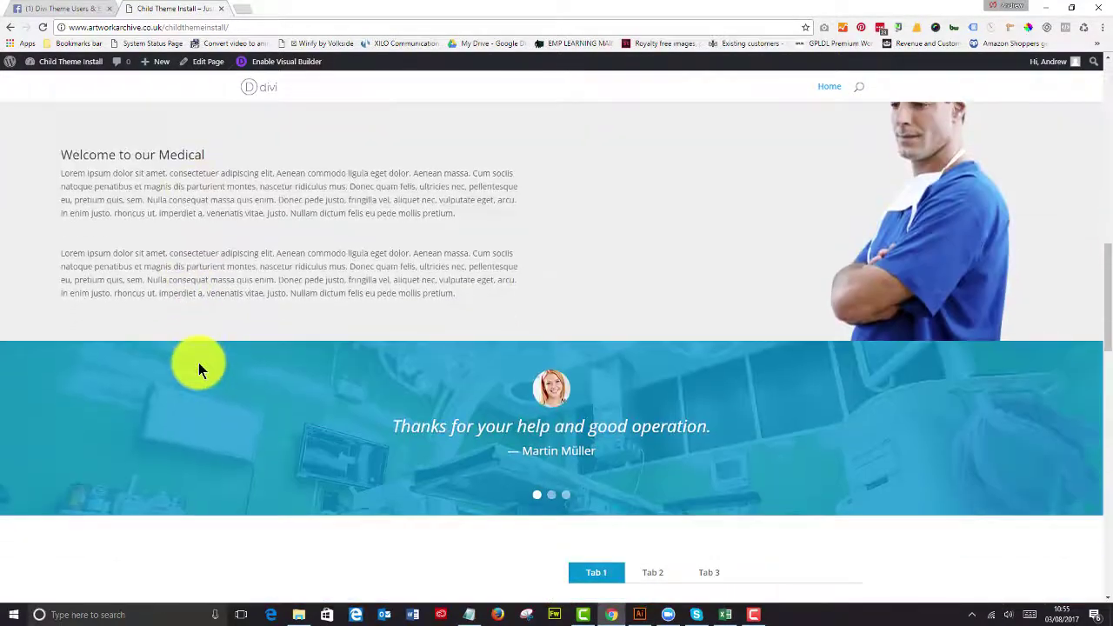
scroll(205, 363, "down", 7)
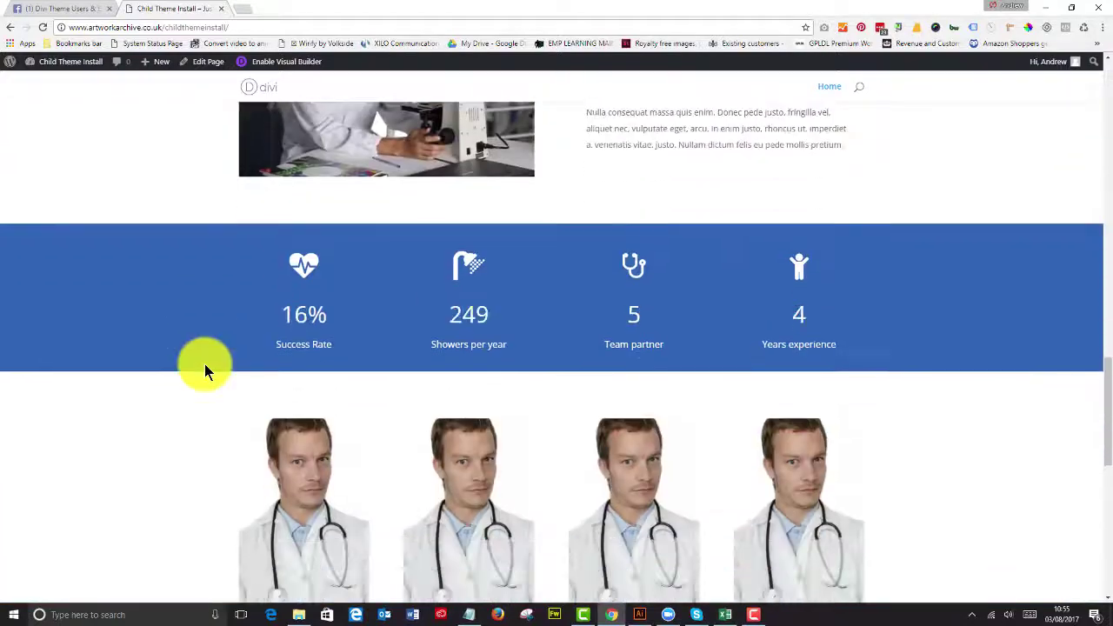
scroll(204, 362, "down", 2)
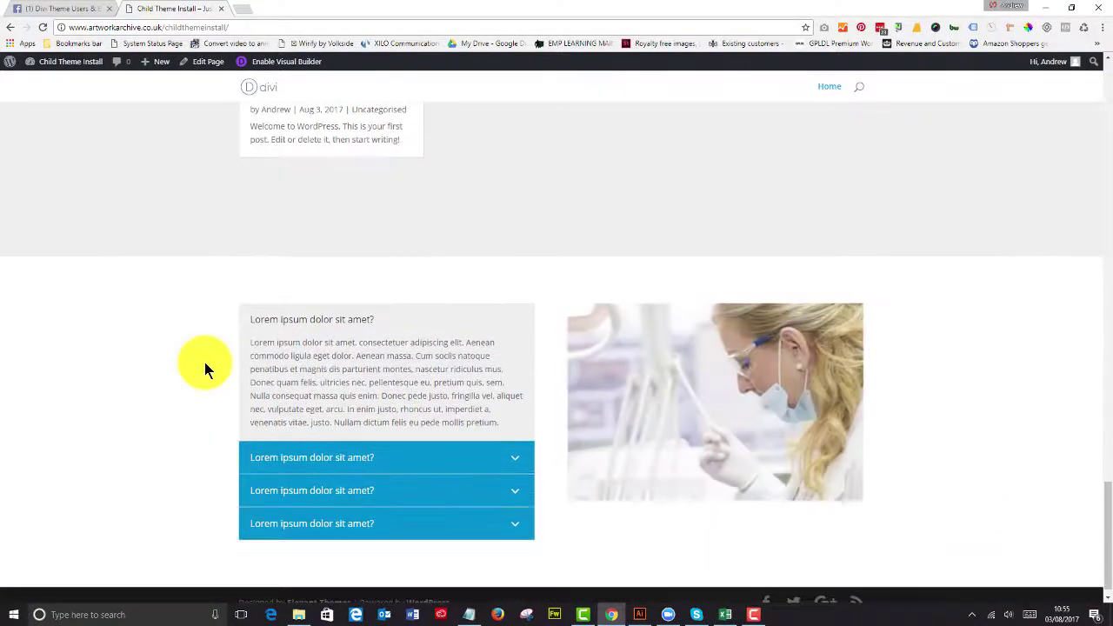
scroll(202, 359, "up", 12)
scroll(203, 359, "up", 10)
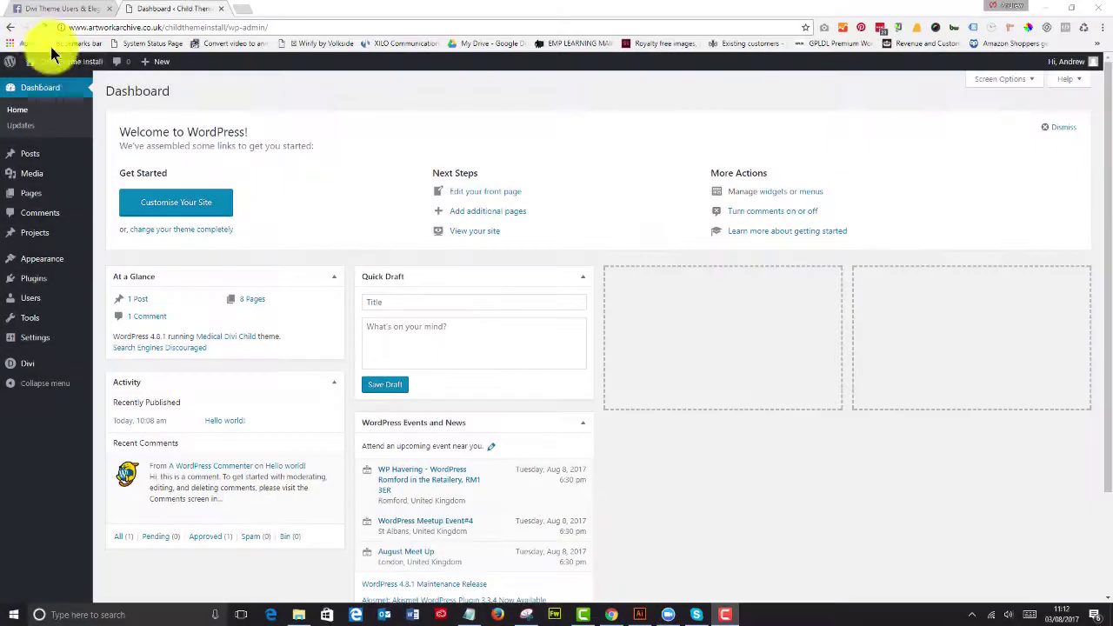
mouse_move(55, 62)
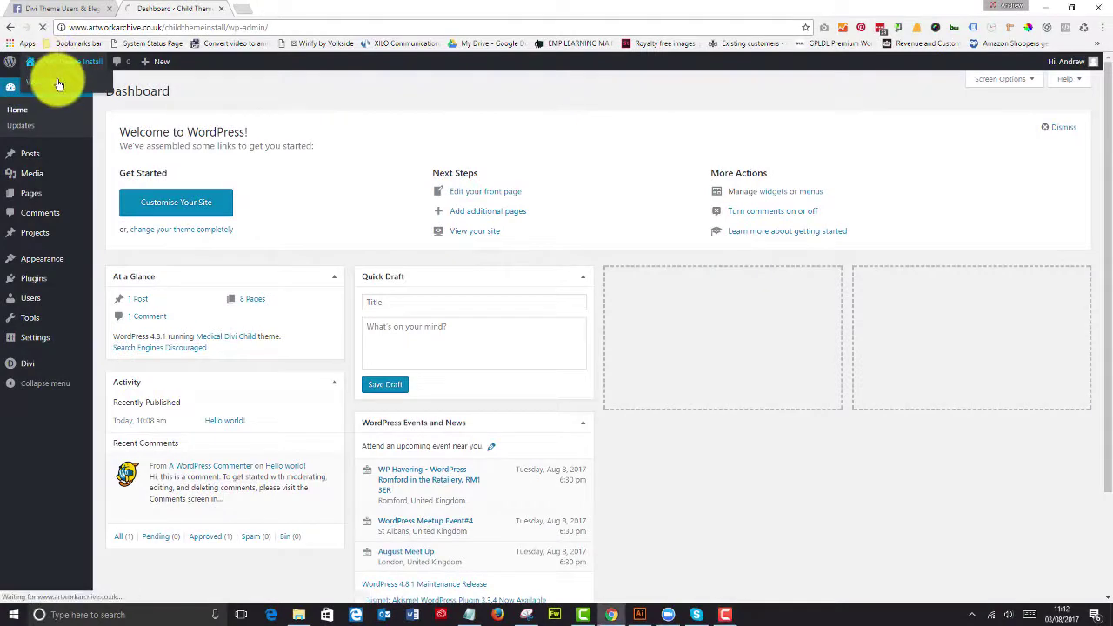
left_click(55, 84)
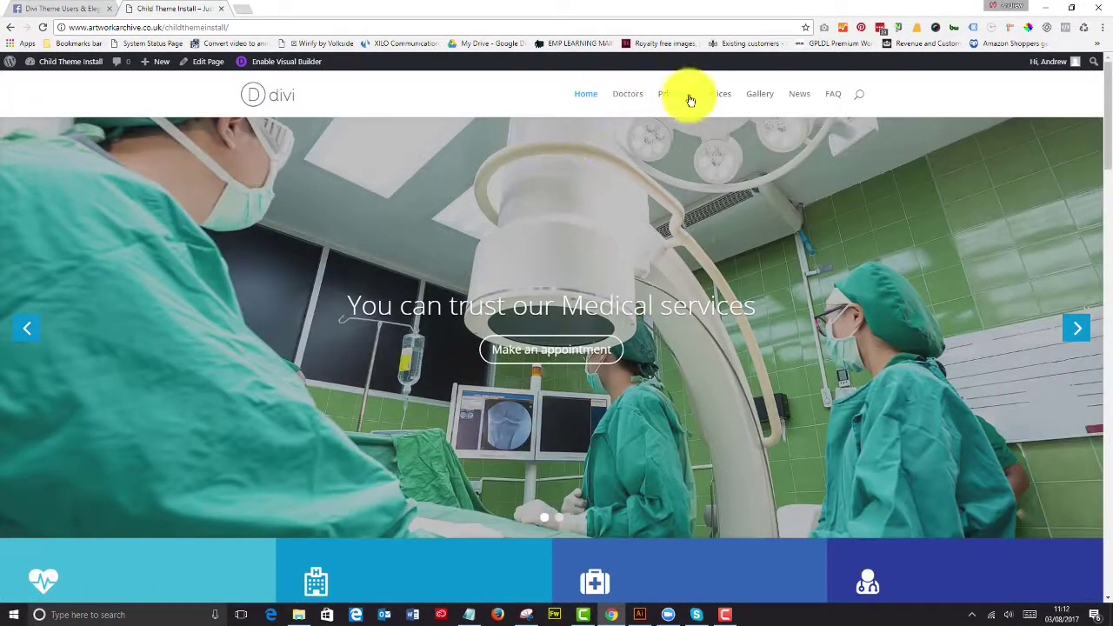
scroll(522, 353, "down", 4)
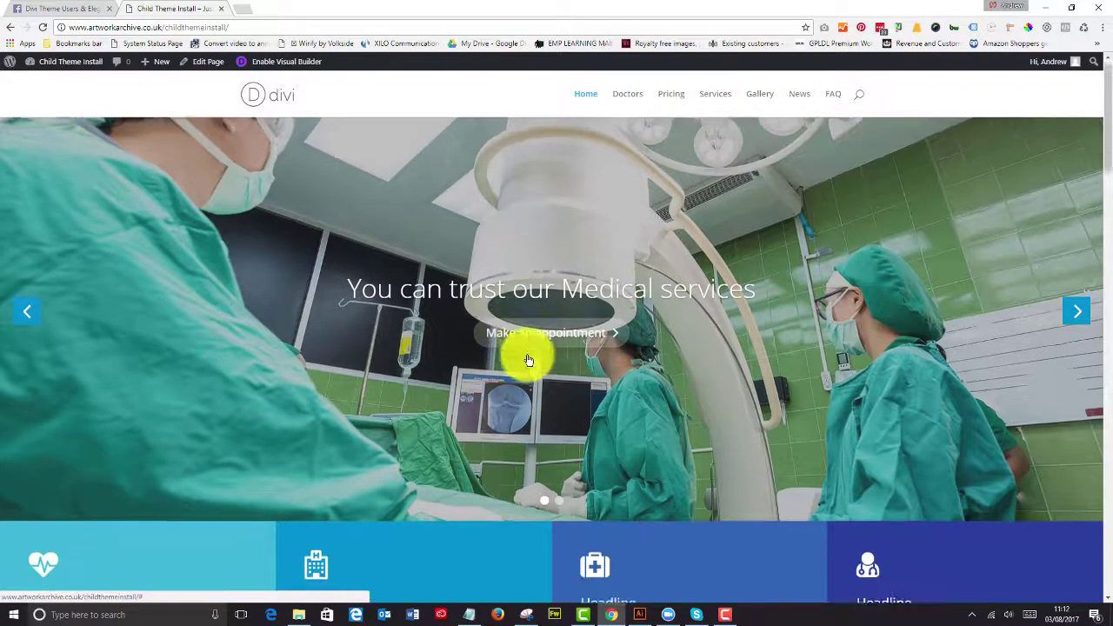
scroll(514, 343, "up", 4)
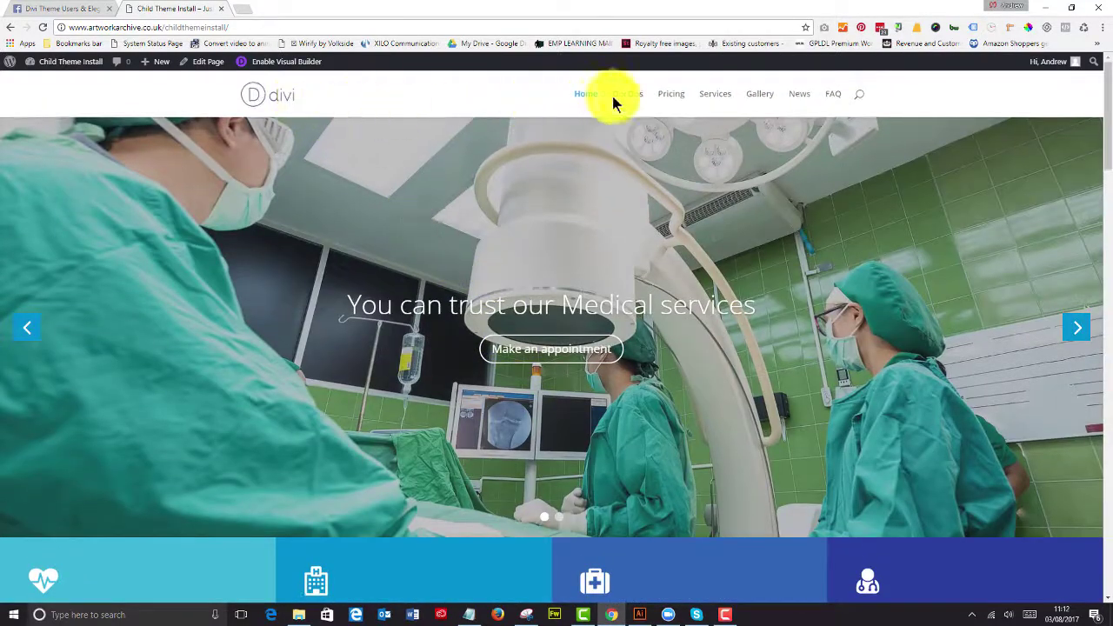
left_click(636, 94)
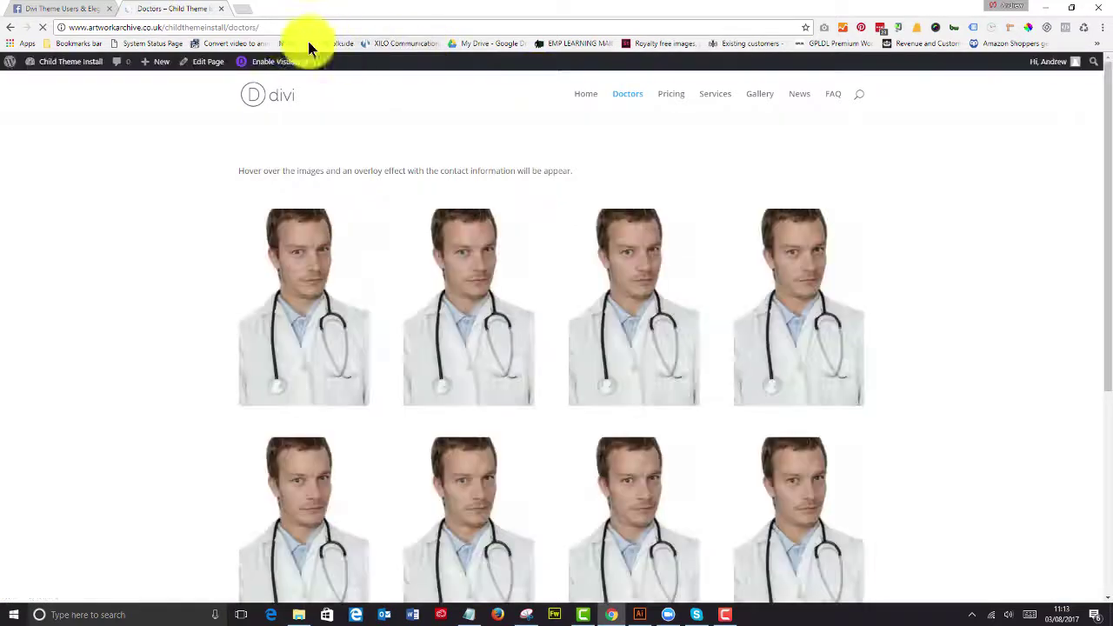
left_click(672, 94)
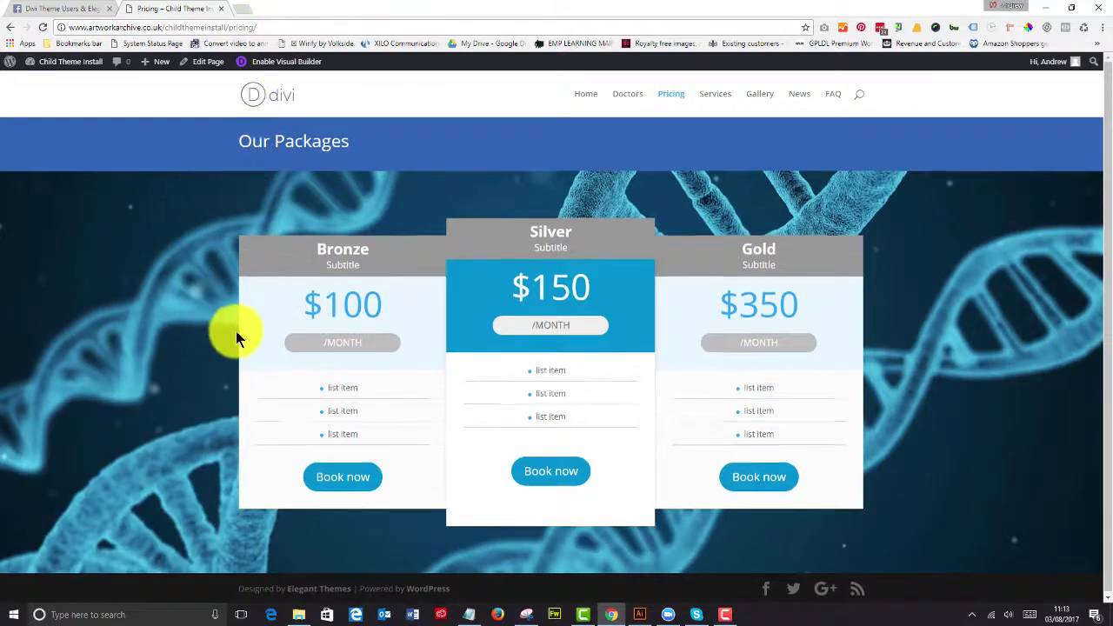
Step: Search Add Plugins for All in One Migration and install All-in-One WP Migration
mouse_move(63, 61)
left_click(58, 82)
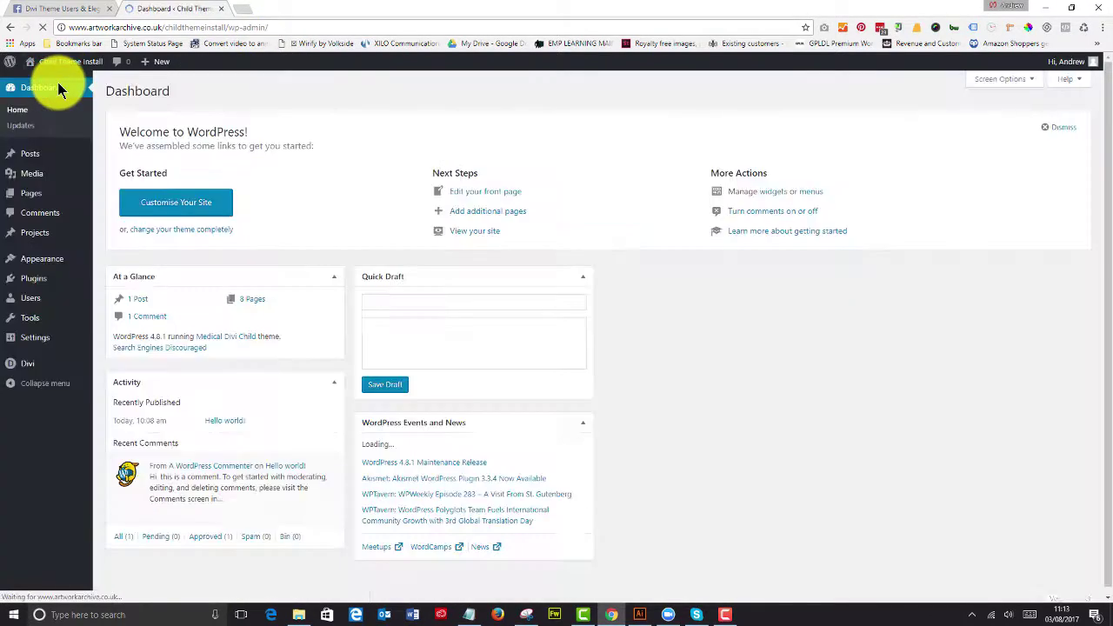
mouse_move(39, 368)
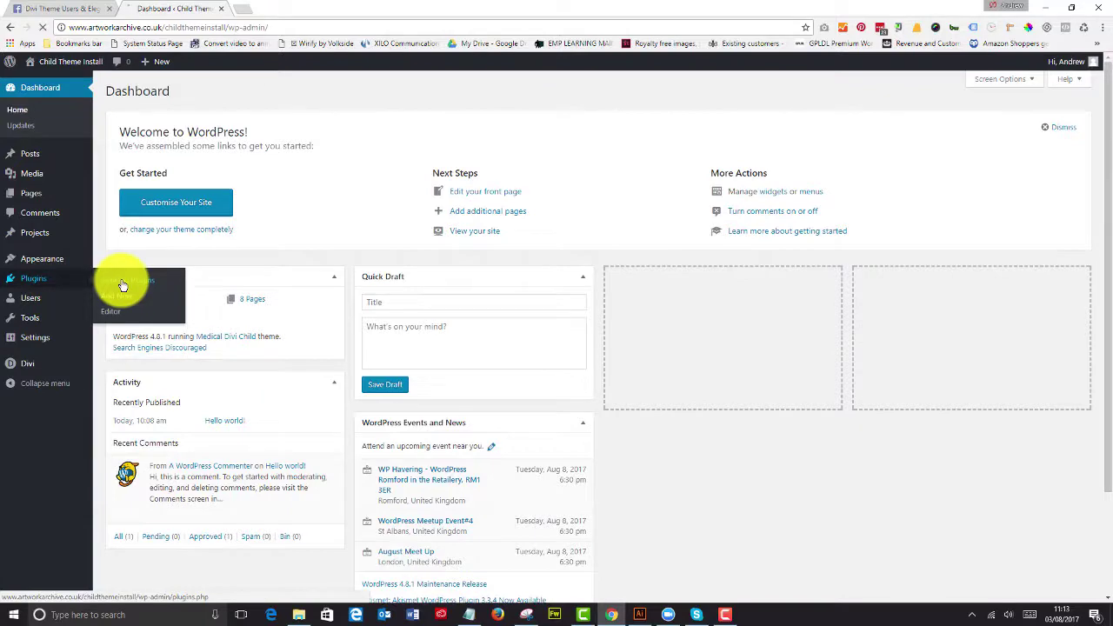
left_click(124, 283)
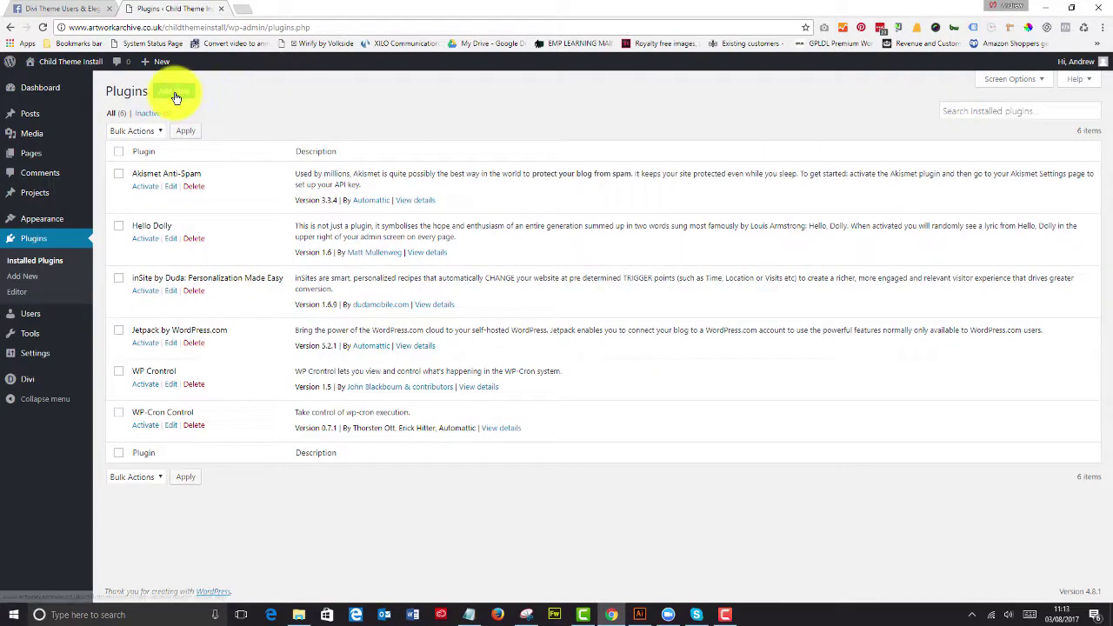
left_click(174, 92)
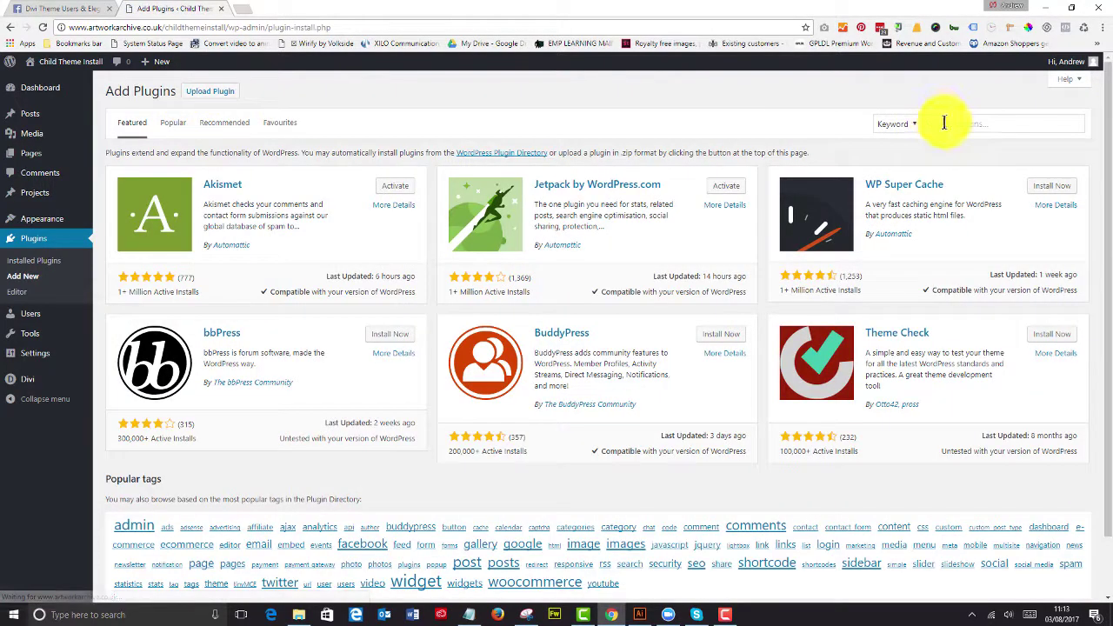
left_click(948, 124)
type("c")
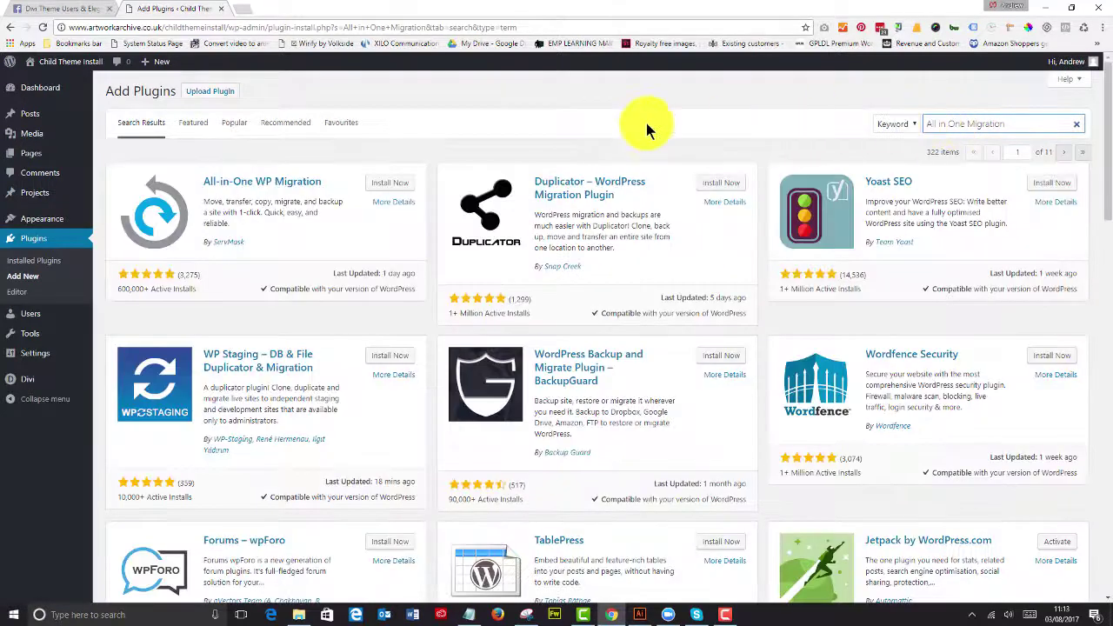
left_click(404, 186)
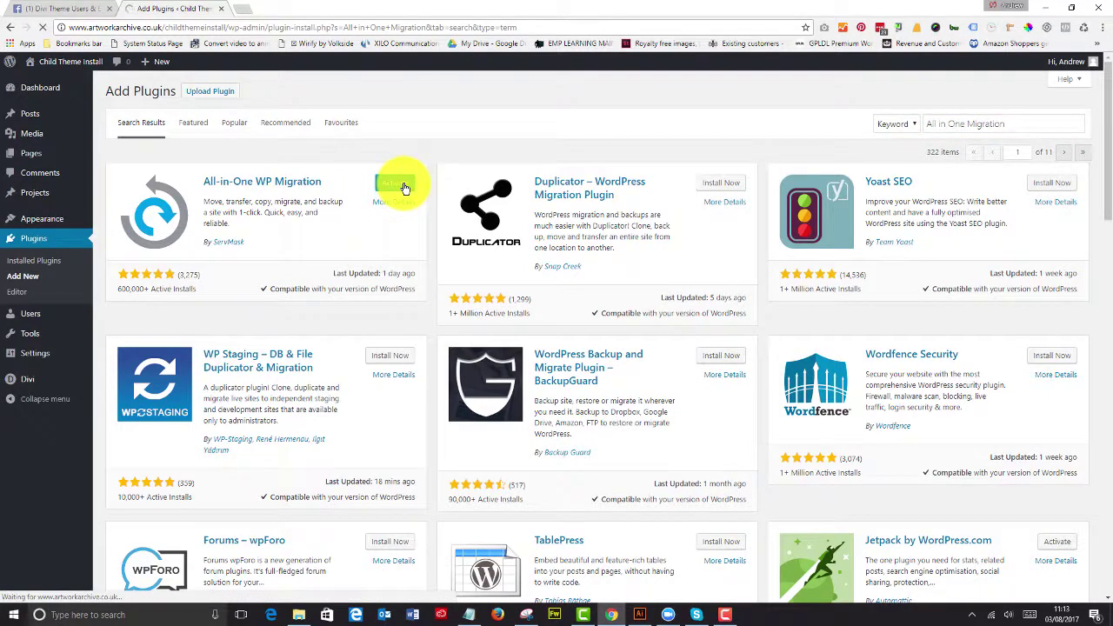
Step: Activate All-in-One WP Migration, export the site to a file, and download the 64 MB export
left_click(403, 186)
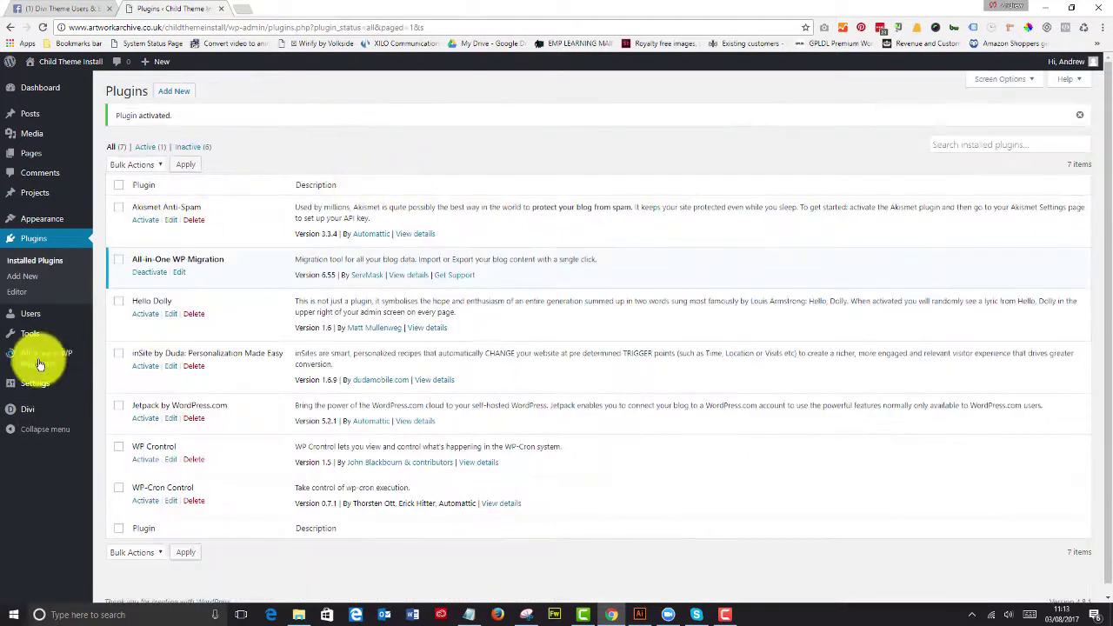
mouse_move(42, 363)
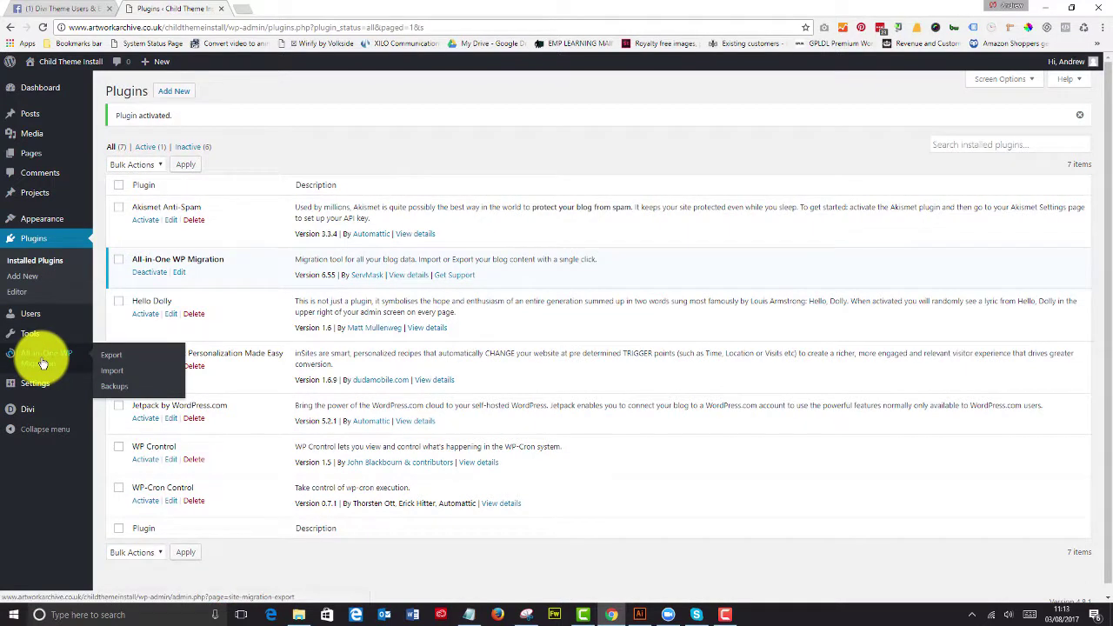
left_click(110, 357)
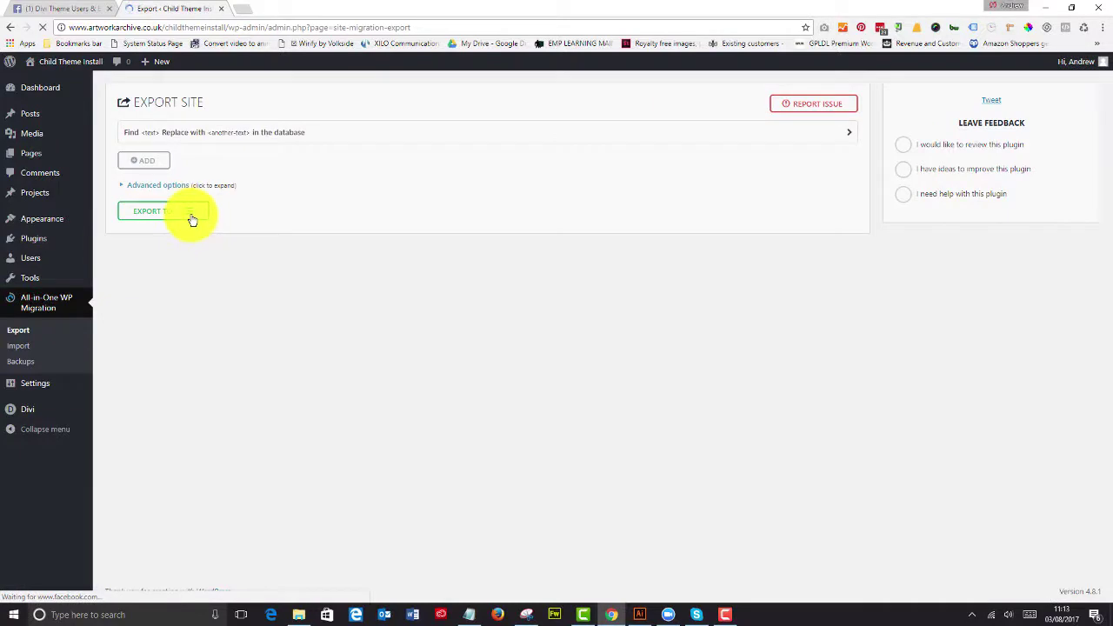
left_click(192, 218)
left_click(167, 232)
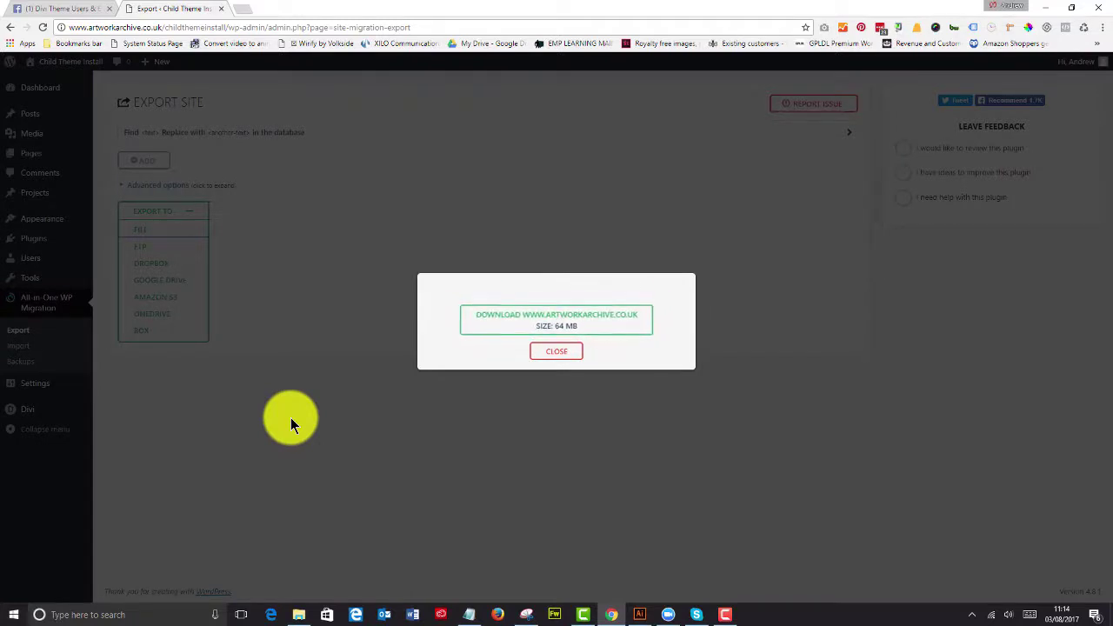
left_click(562, 324)
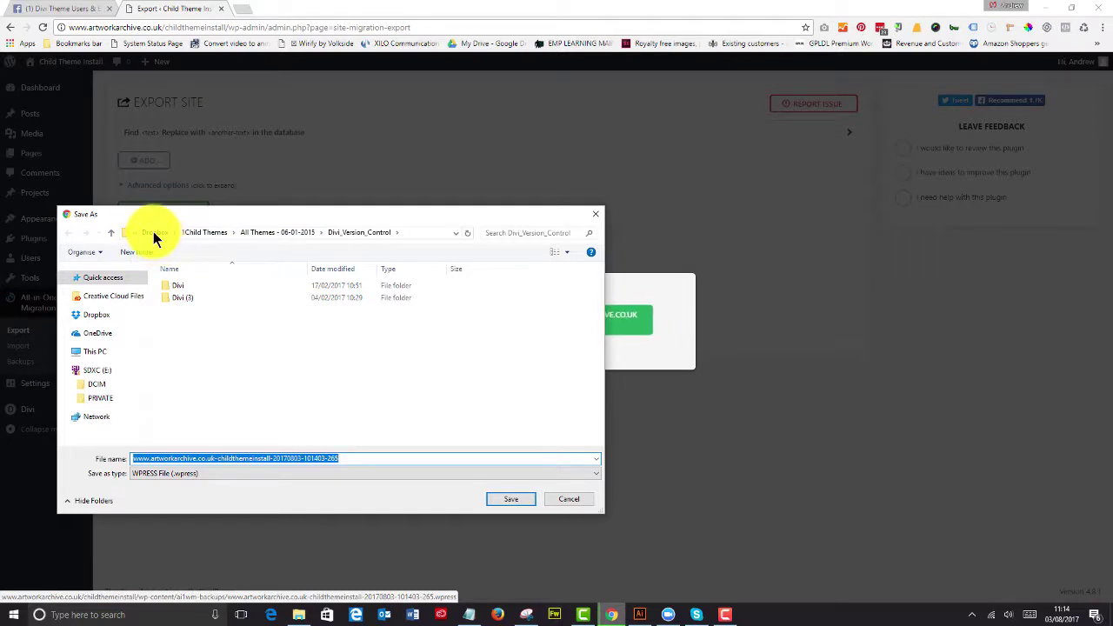
Step: Save the .wpress file in Dropbox under 1CLIENT WORK_2016 > emp_advetising_2 > medical child theme
left_click(155, 235)
double_click(202, 293)
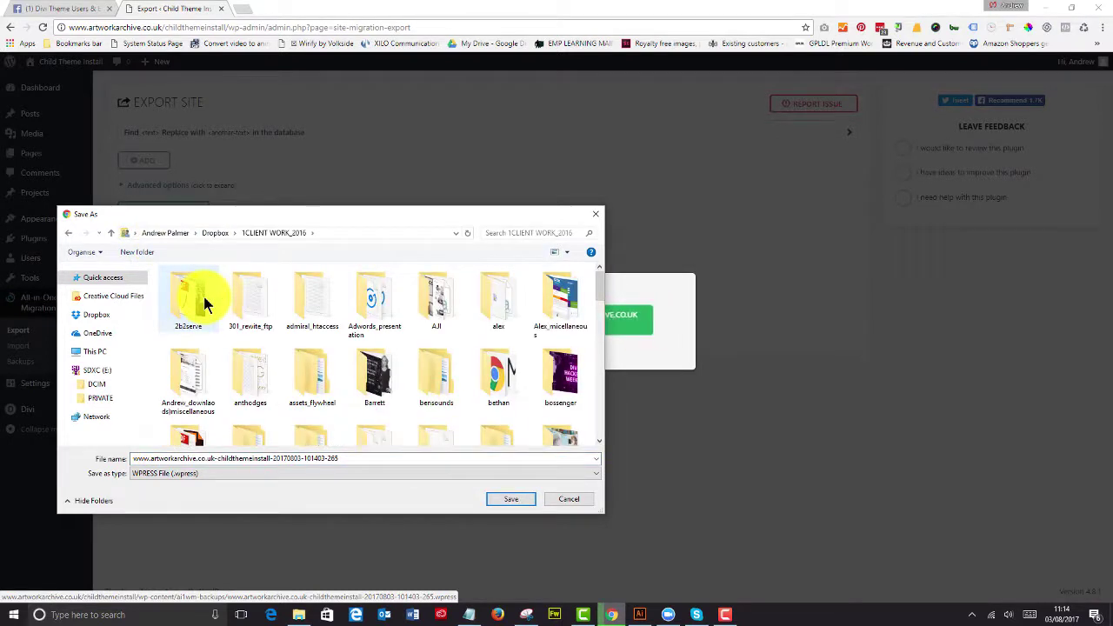
type("emp")
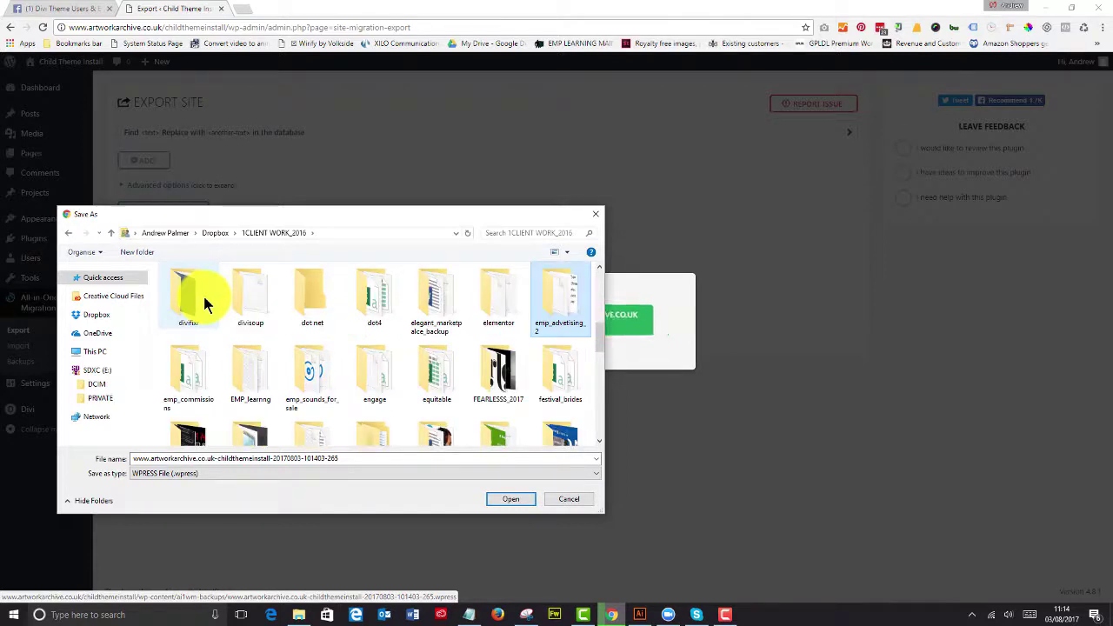
double_click(553, 300)
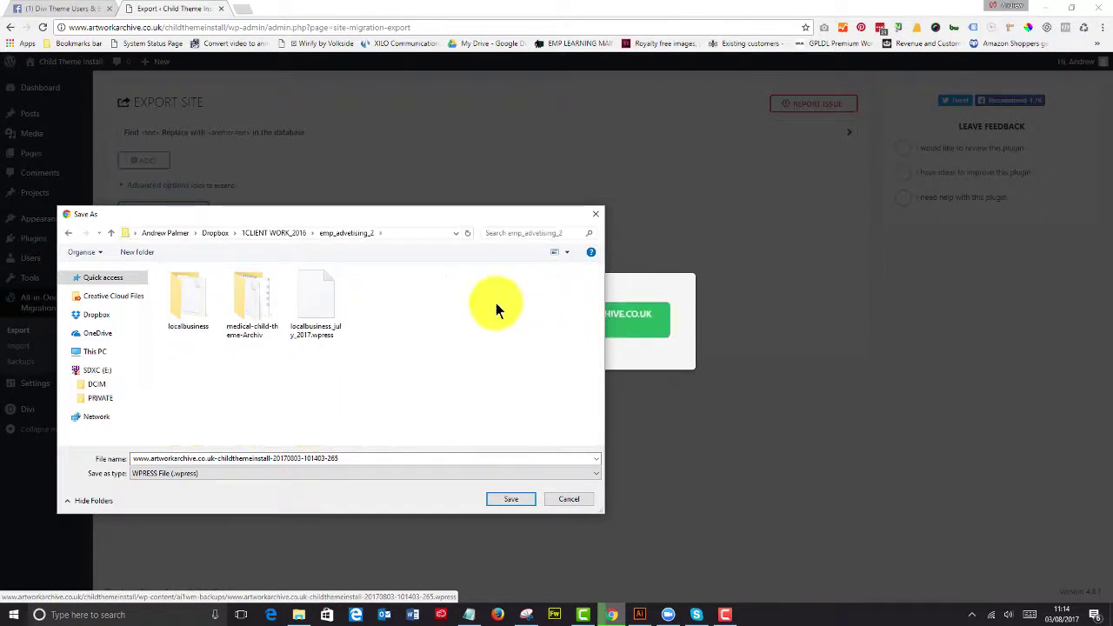
double_click(247, 312)
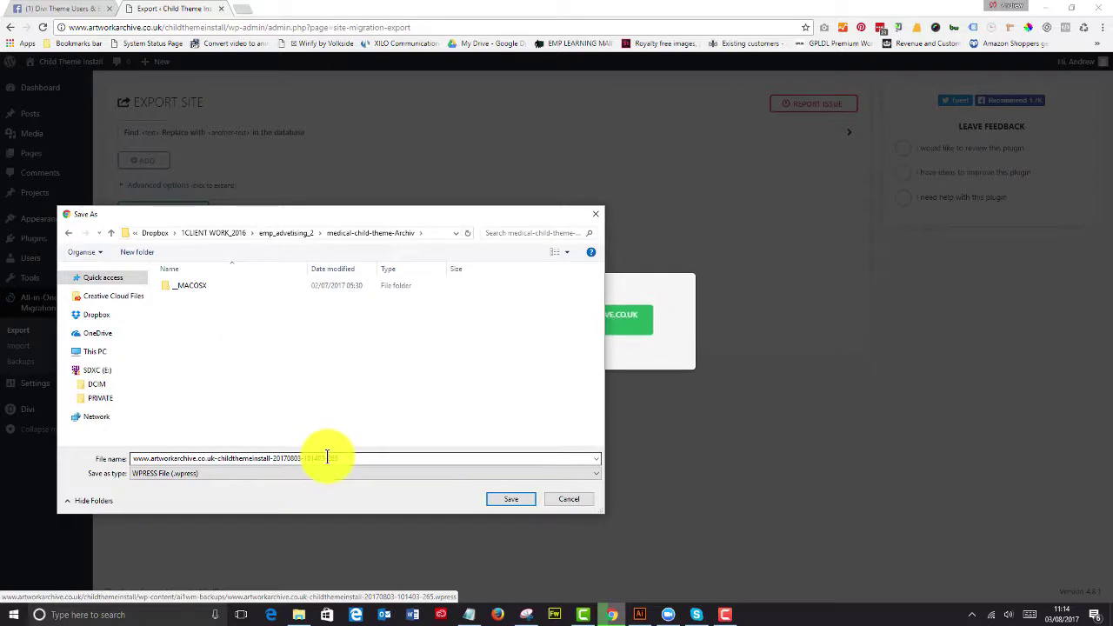
left_click(511, 499)
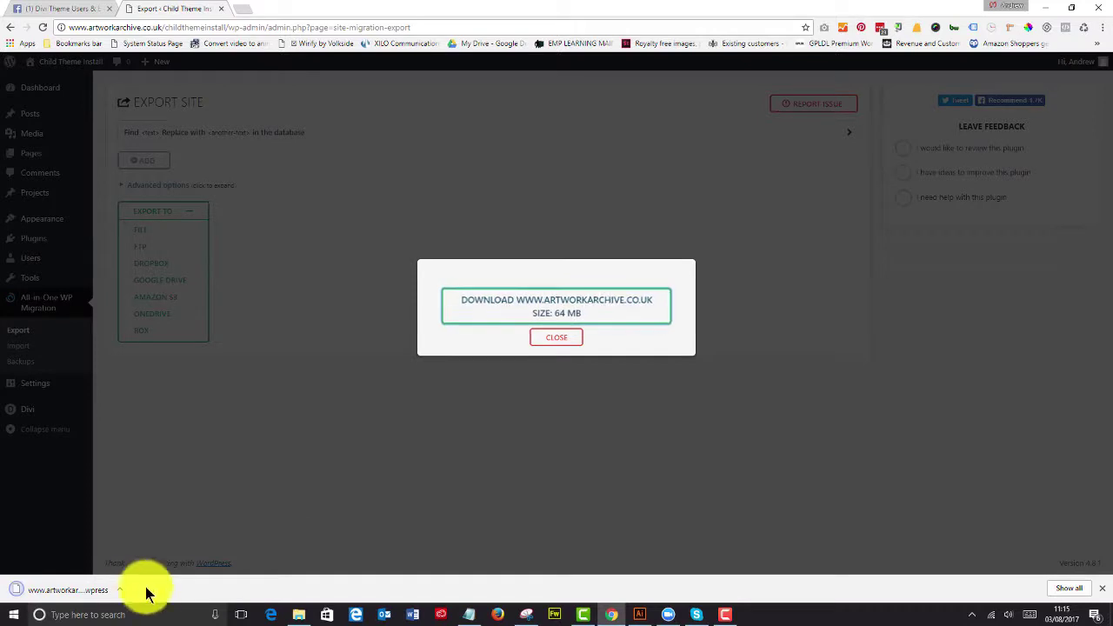
Step: Show the downloaded .wpress export in File Explorer, then minimise the folder window
left_click(556, 339)
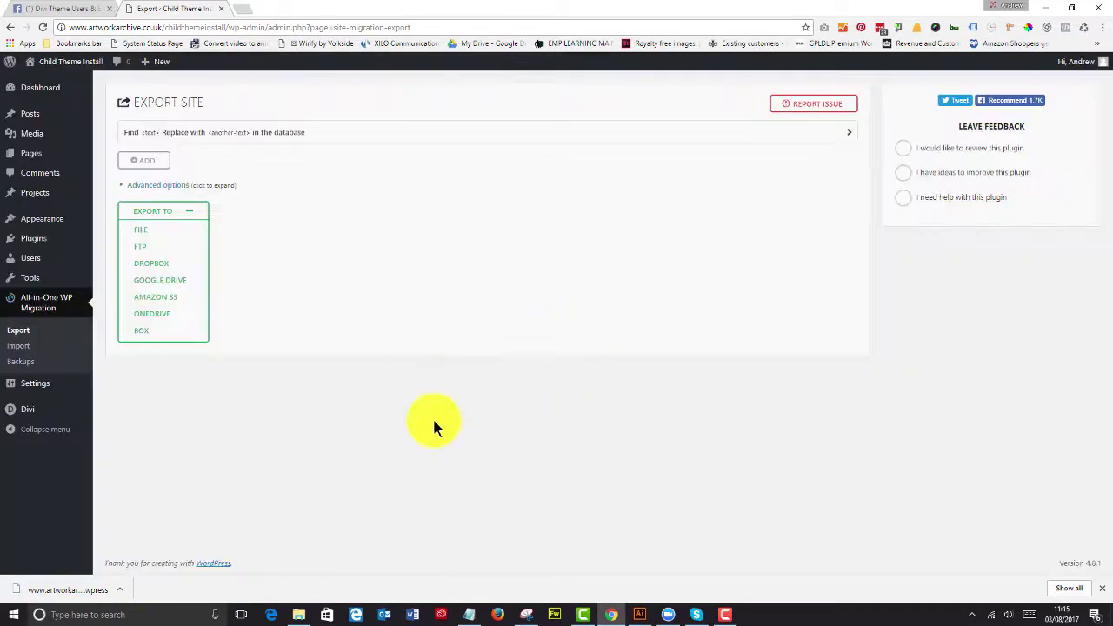
left_click(119, 589)
left_click(130, 556)
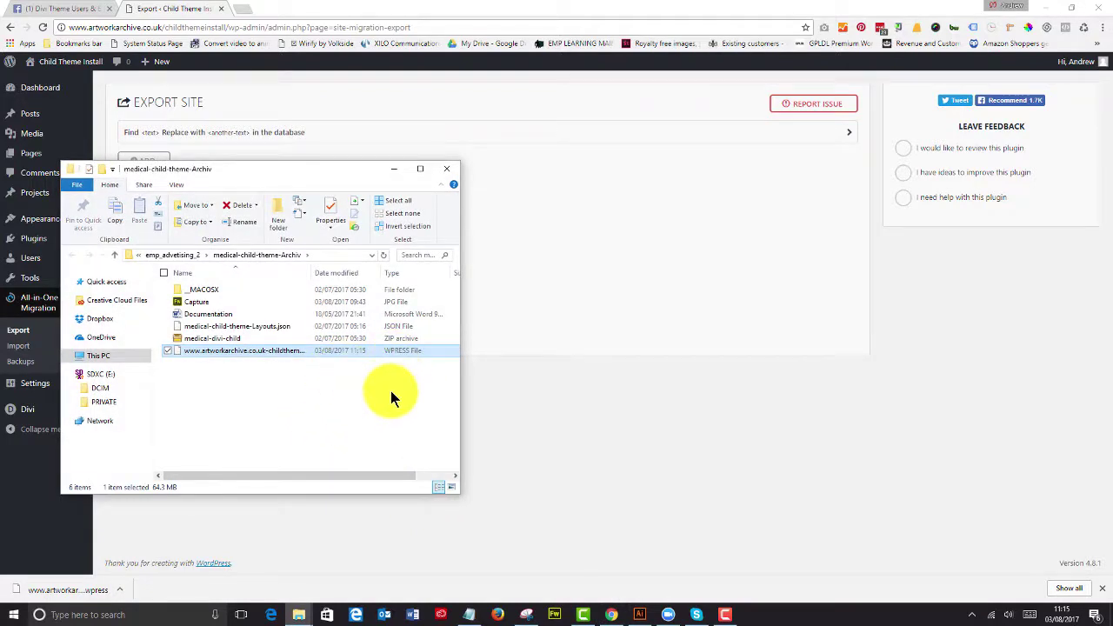
left_click(392, 171)
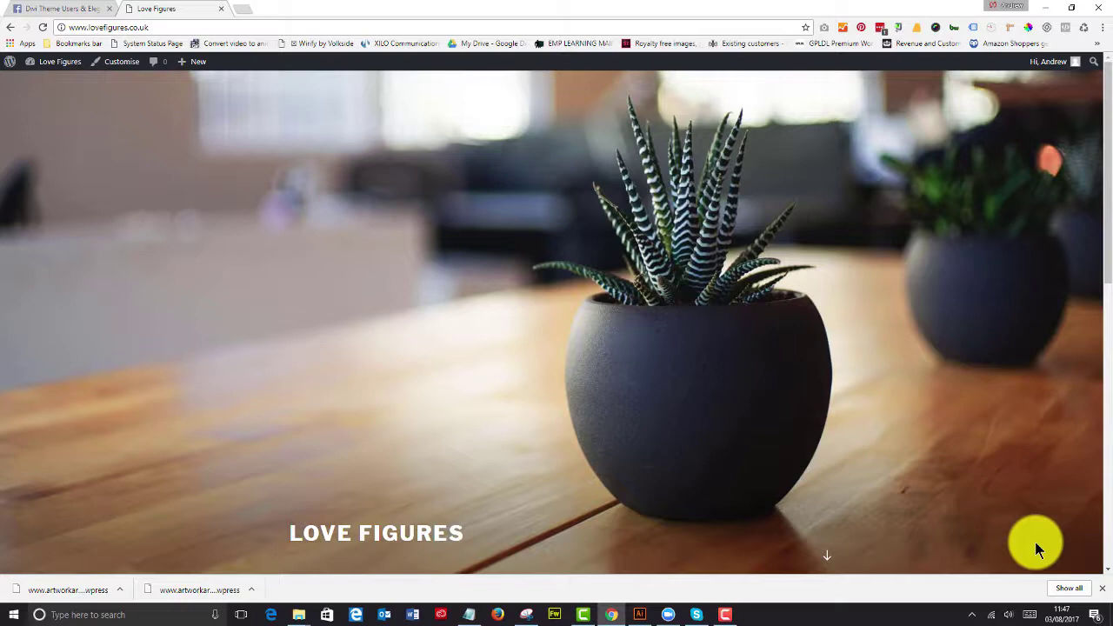
Step: On the Love Figures dashboard, search Add Plugins and activate All-in-One WP Migration
left_click(59, 62)
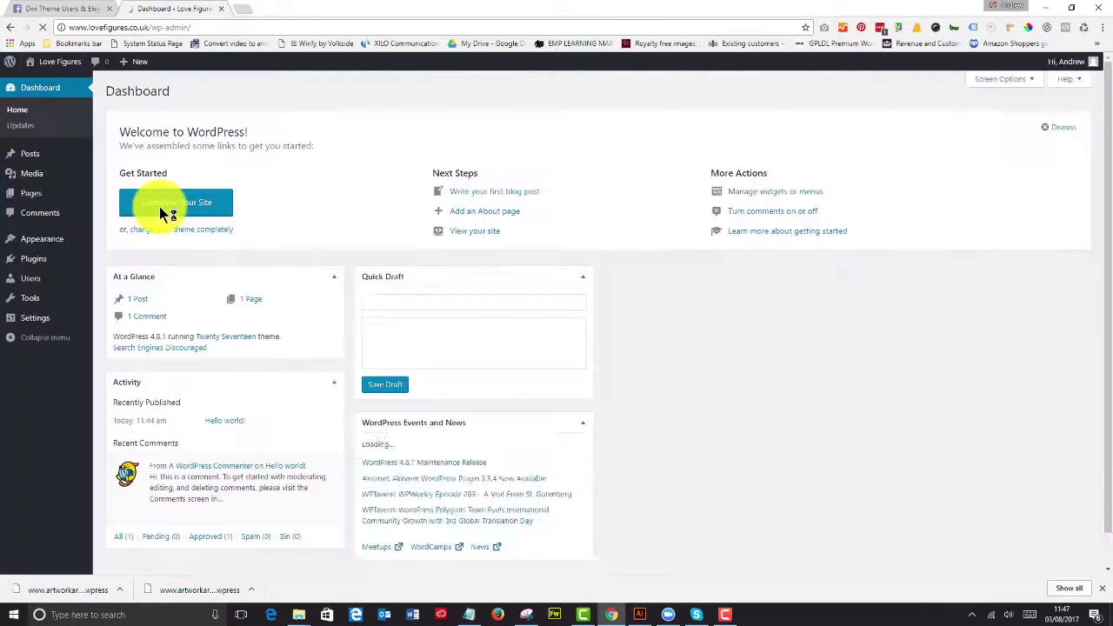
mouse_move(78, 261)
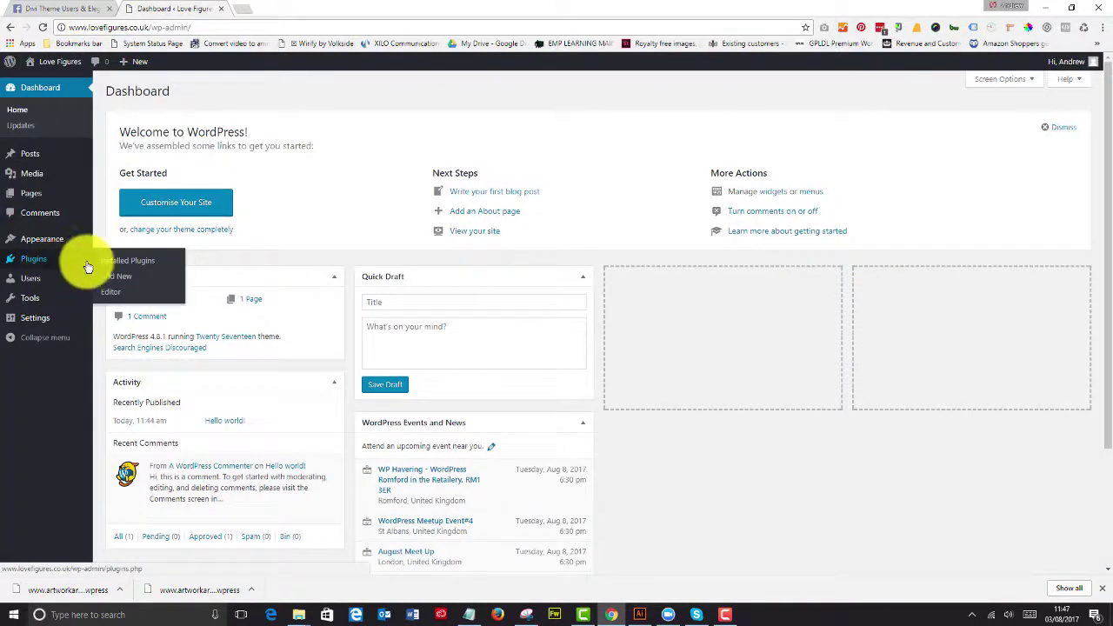
left_click(113, 281)
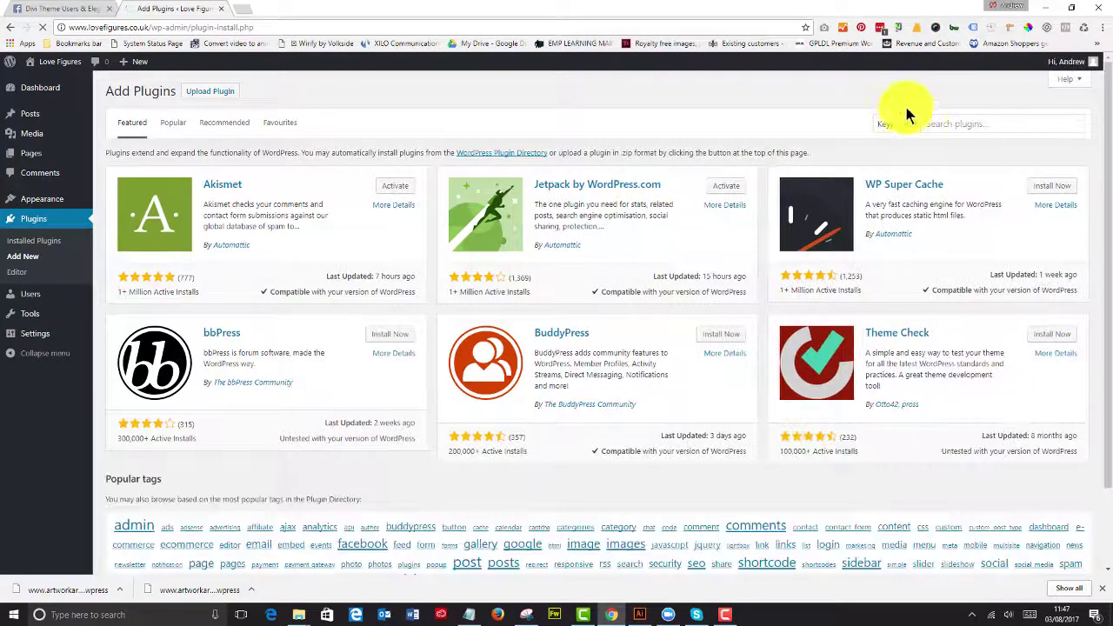
left_click(949, 122)
type("d")
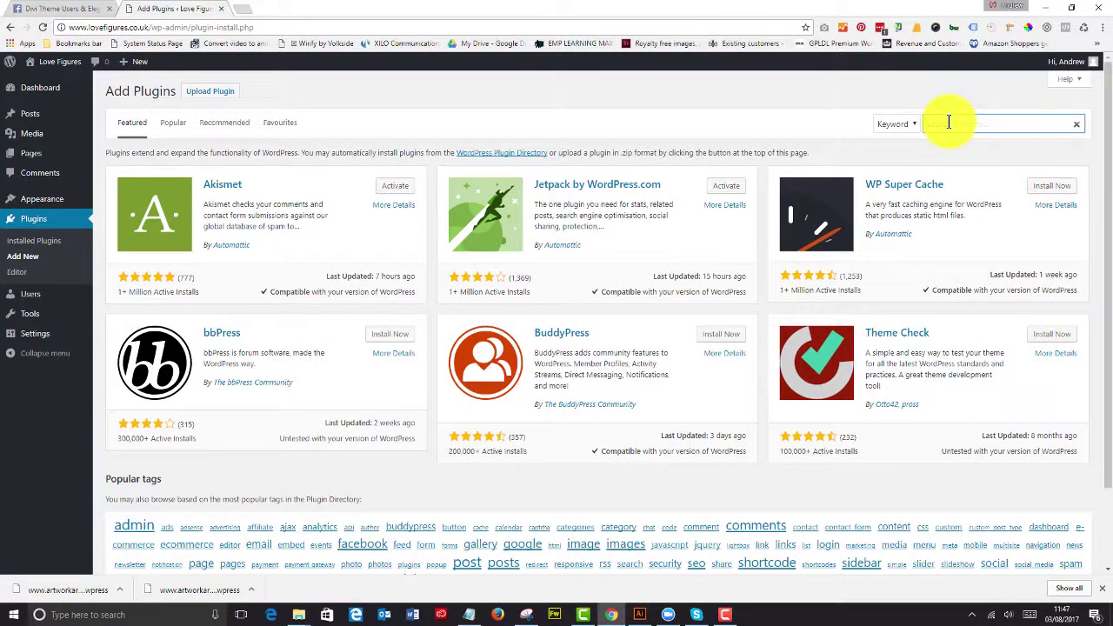
type("ivi integration")
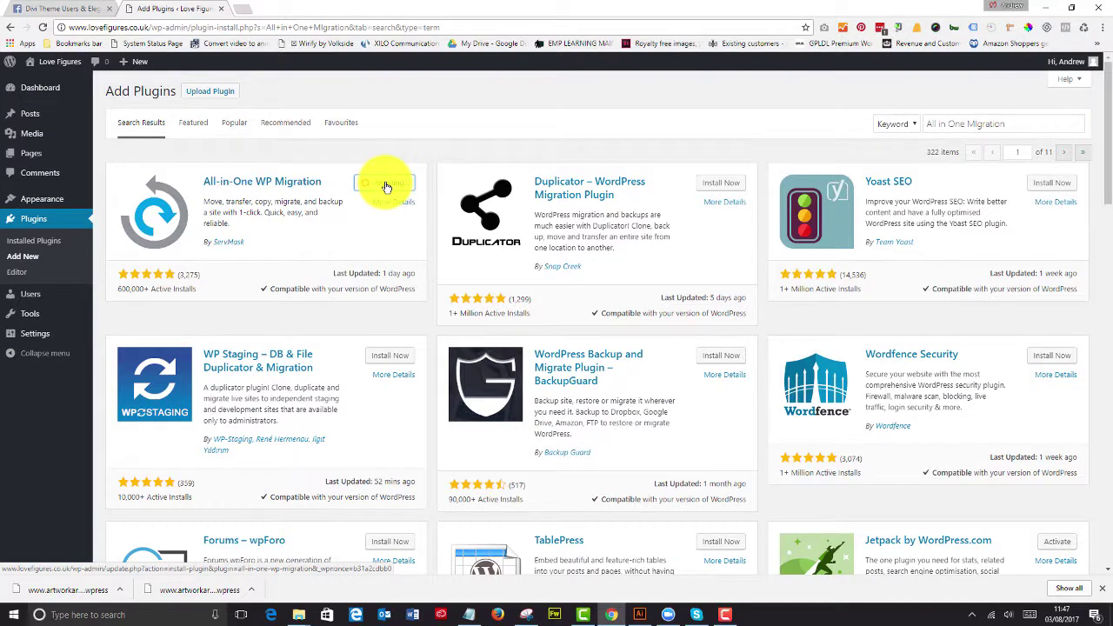
left_click(388, 188)
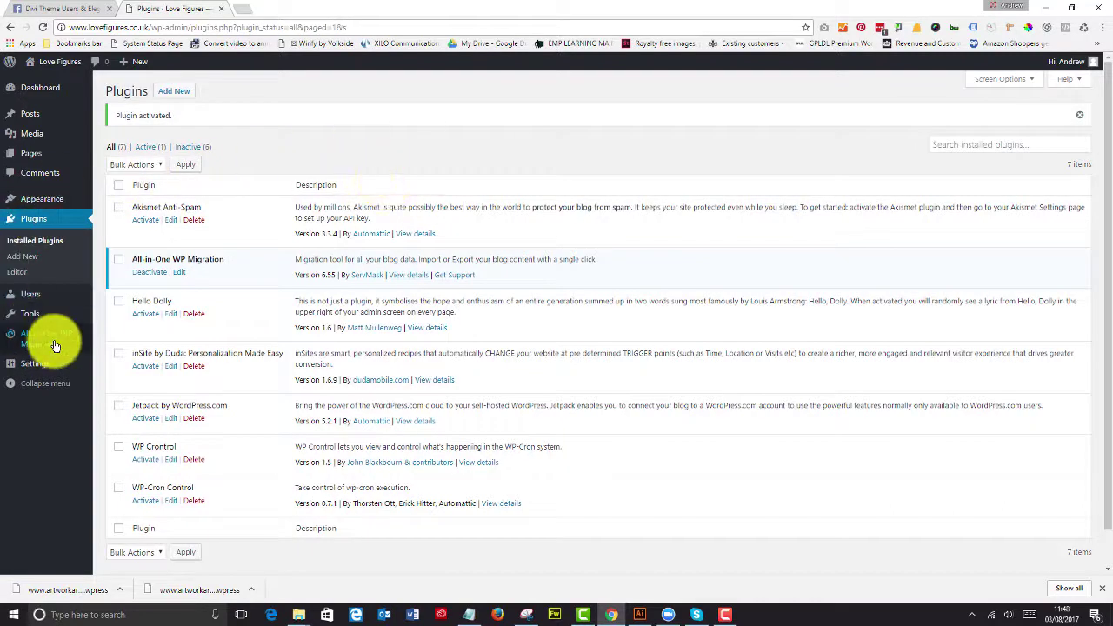
mouse_move(54, 345)
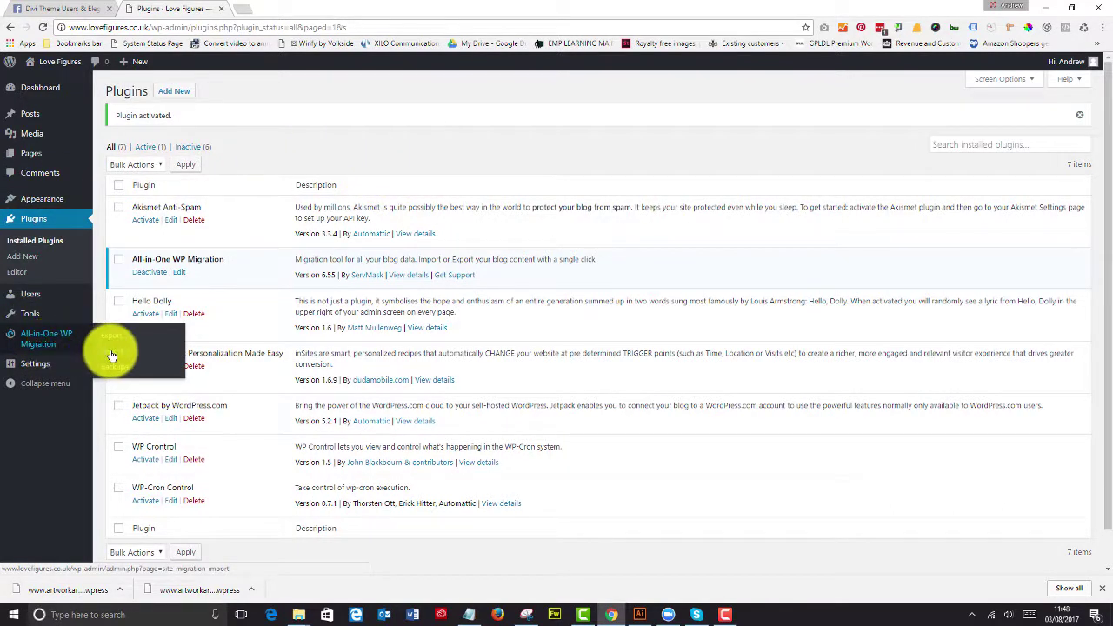
Step: Import the exported artworkarchive .wpress backup from a file via All-in-One WP Migration's Import page
left_click(111, 353)
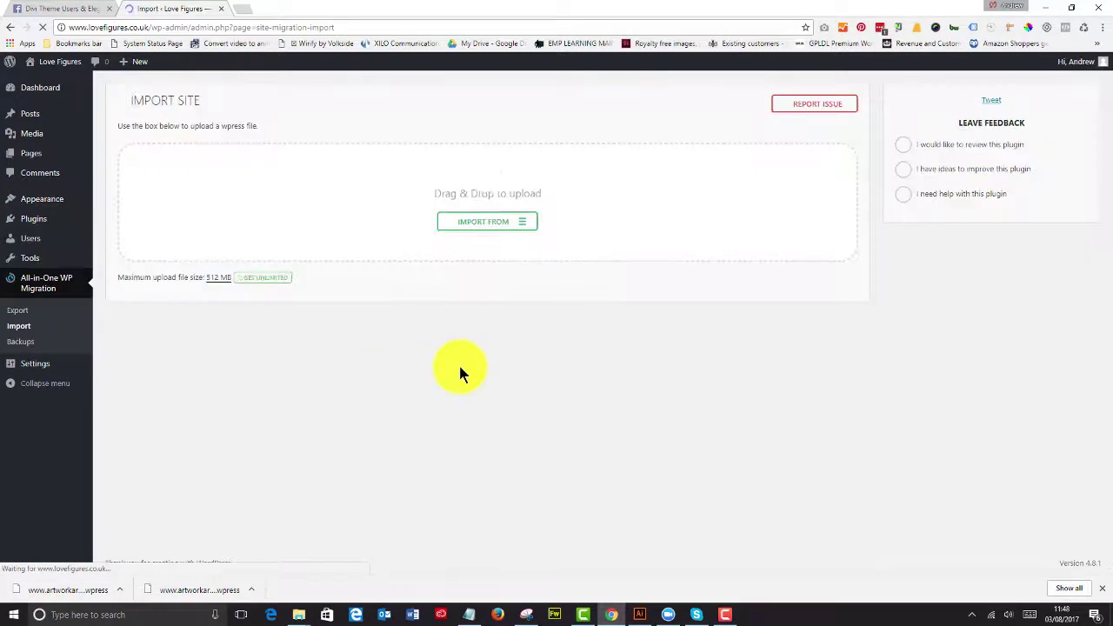
left_click(498, 224)
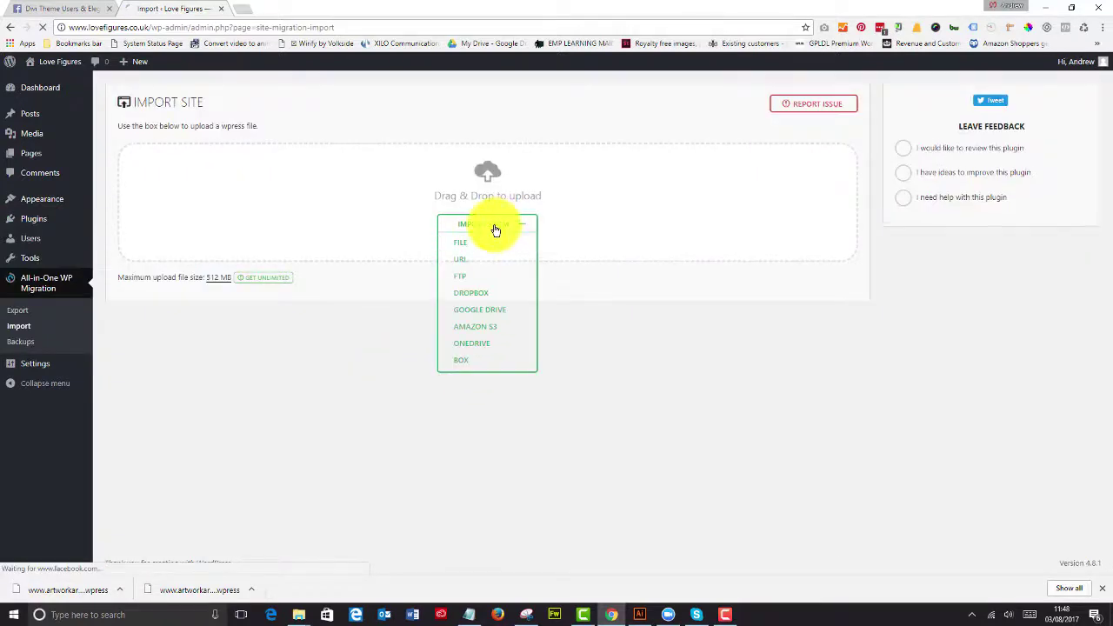
left_click(468, 247)
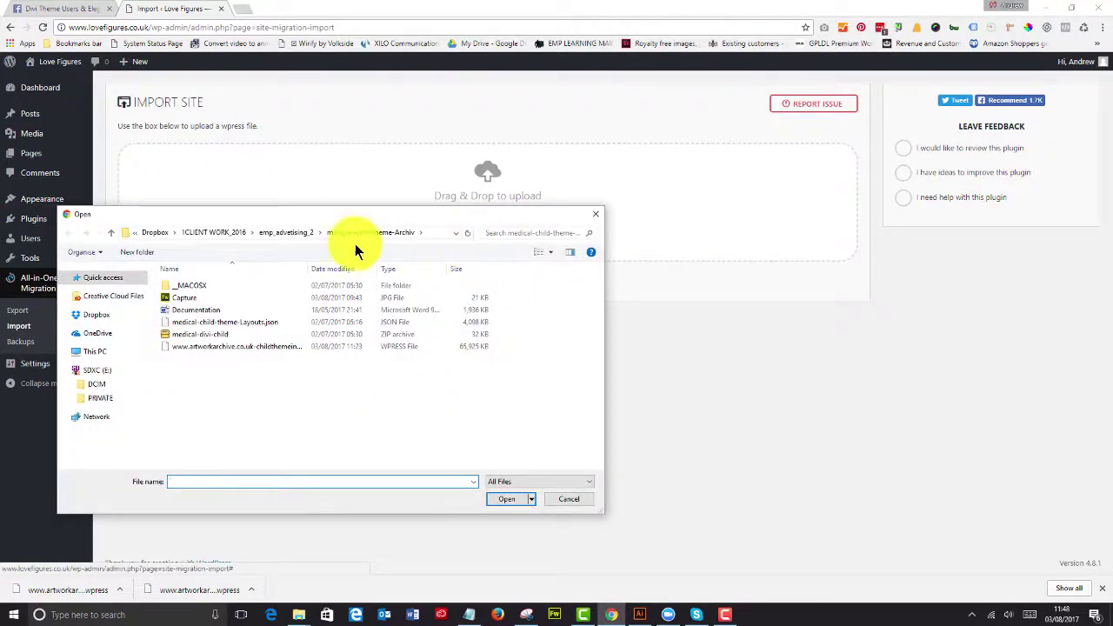
left_click(209, 347)
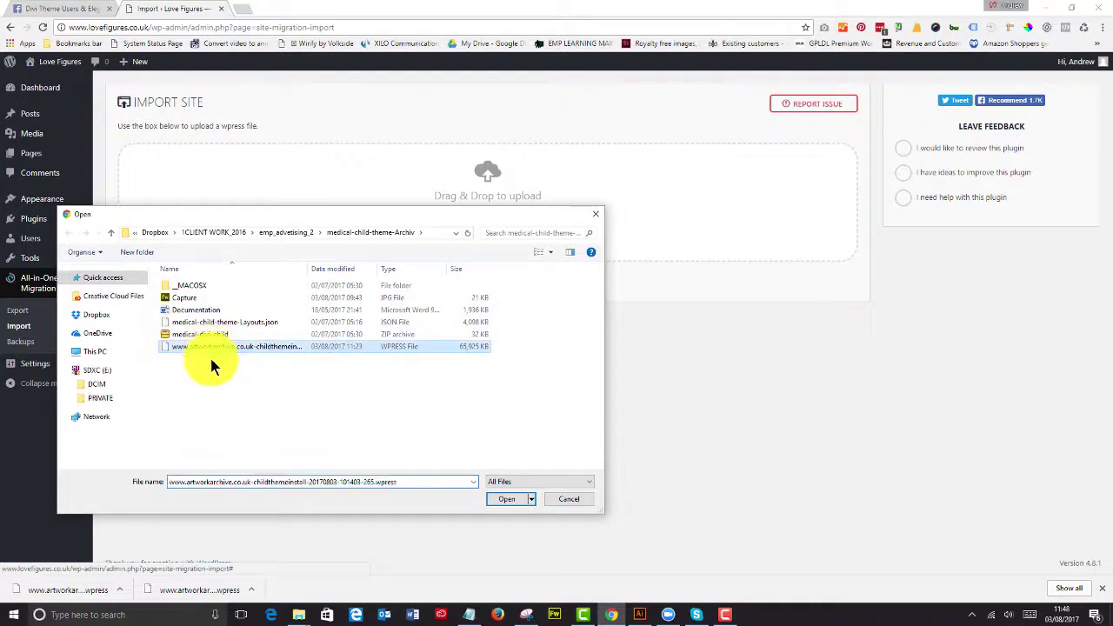
left_click(508, 499)
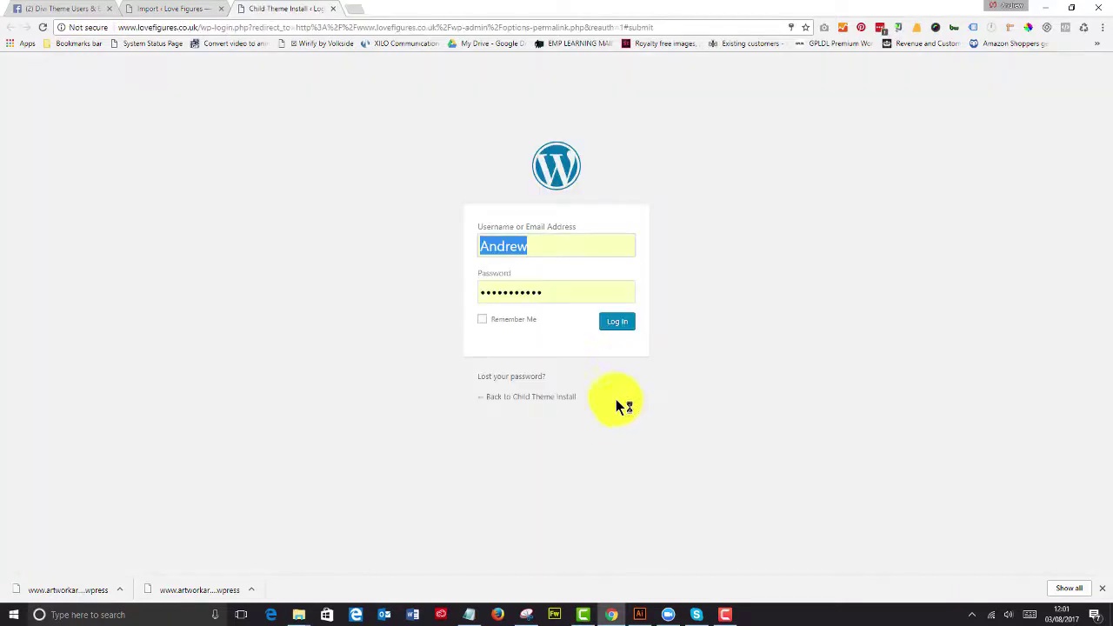
Step: Replace the password field contents with the account password and log back in
left_click(545, 291)
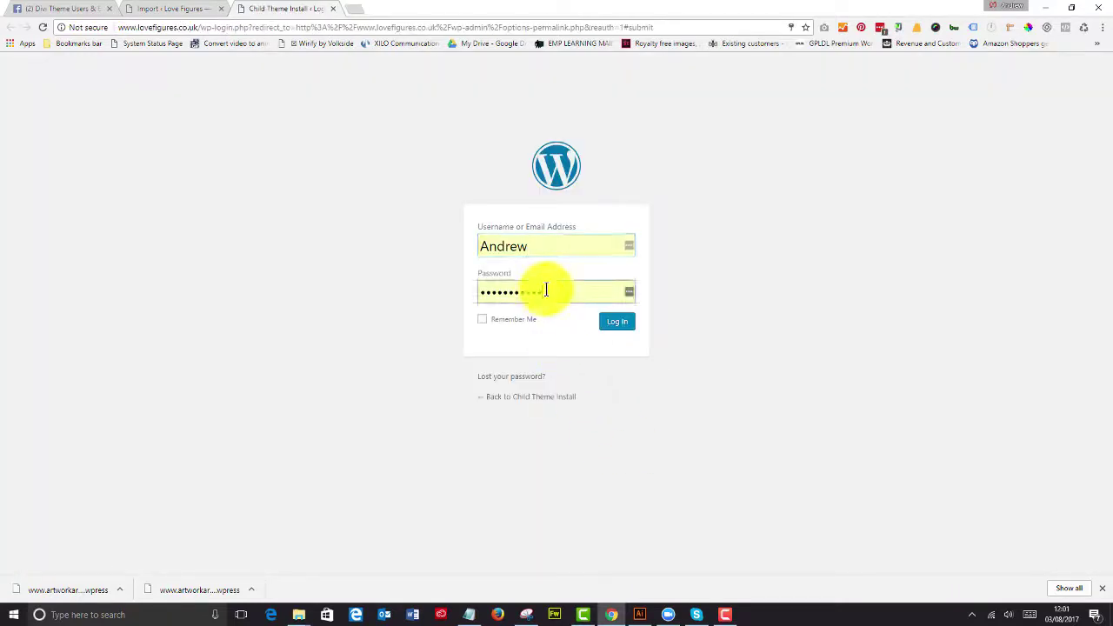
left_click_drag(546, 290, 458, 290)
type("••••••")
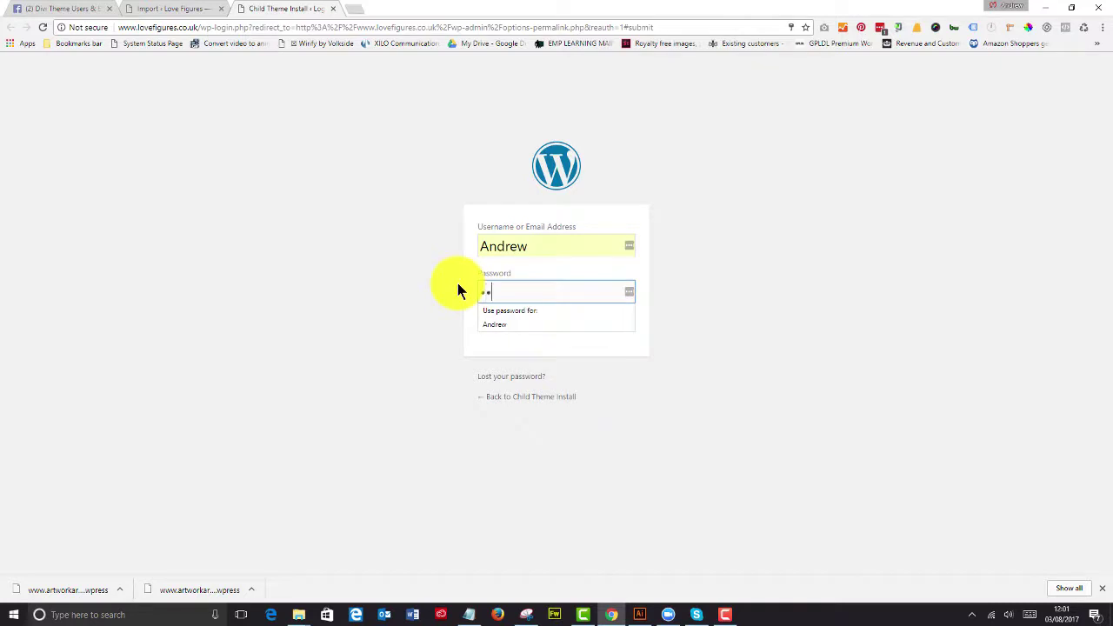
type("•••••")
left_click(470, 323)
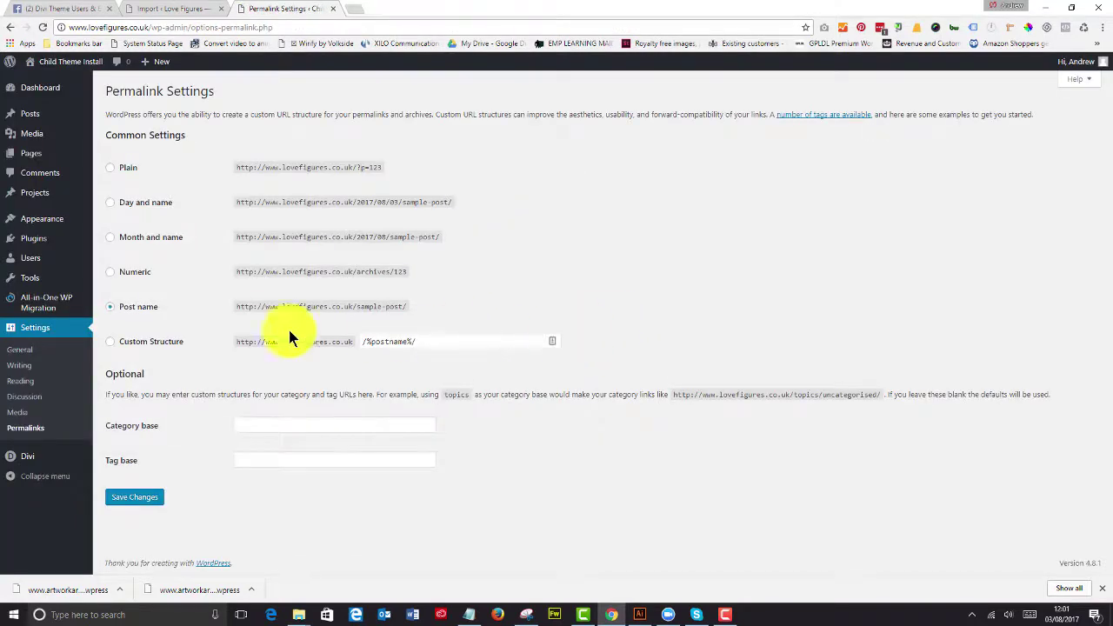
Step: Save the Post name permalink structure twice on Permalink Settings
left_click(142, 498)
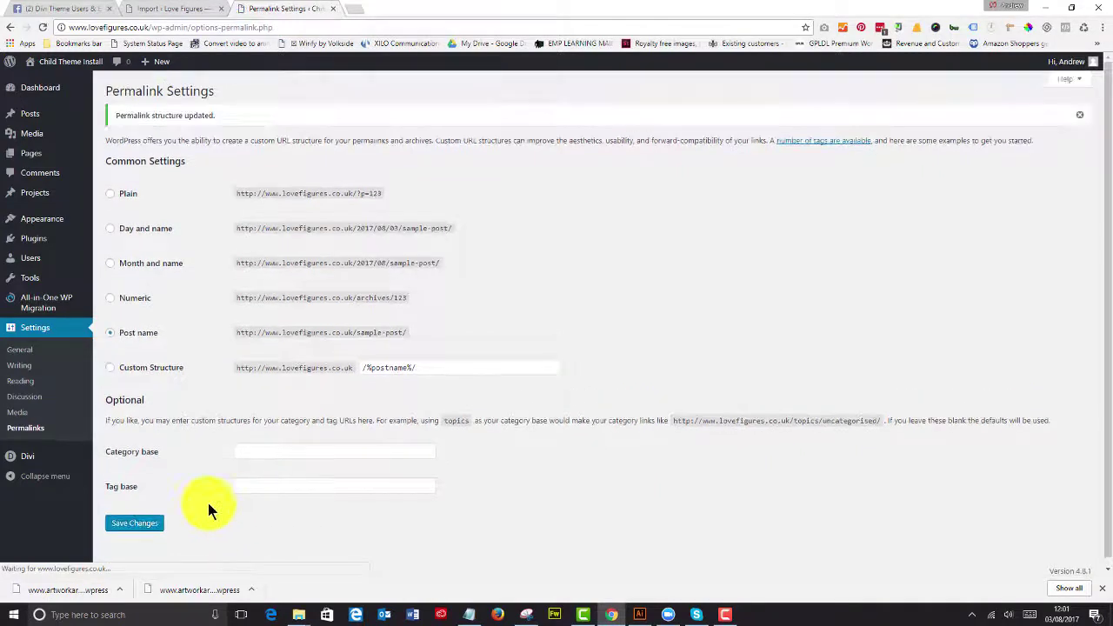
left_click(148, 527)
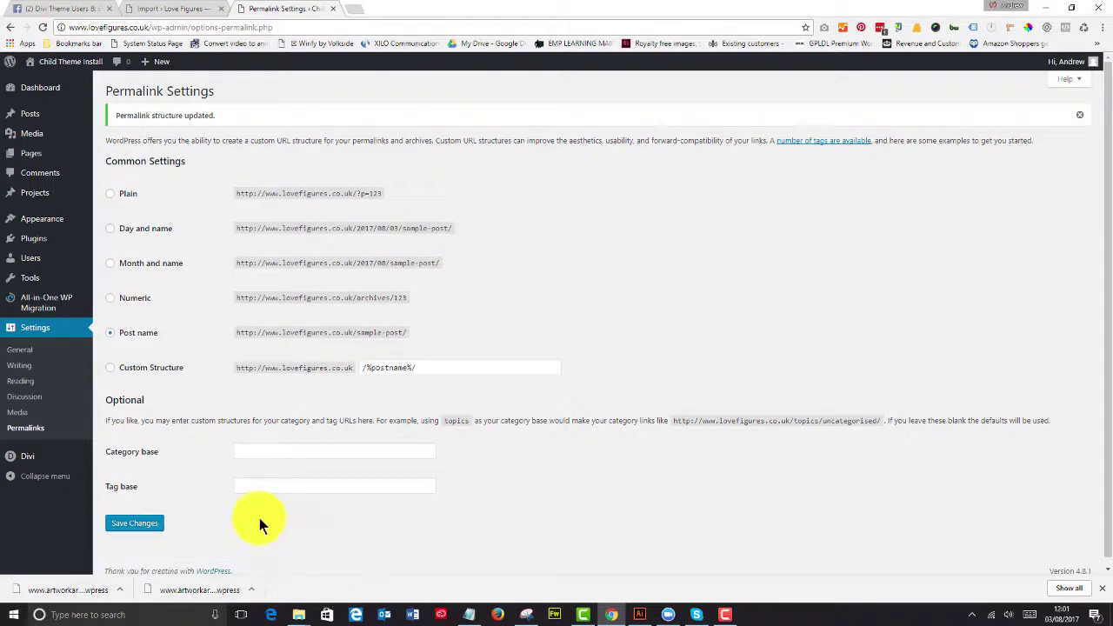
mouse_move(49, 62)
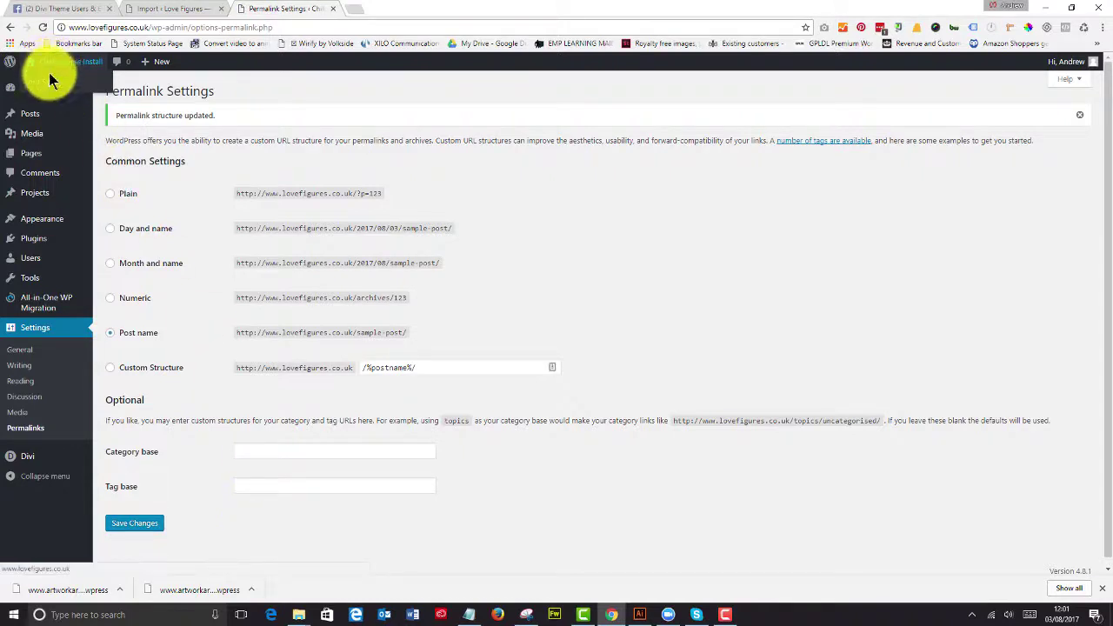
Step: Browse the live medical home page and Doctors page, then go back to the admin Dashboard
left_click(50, 83)
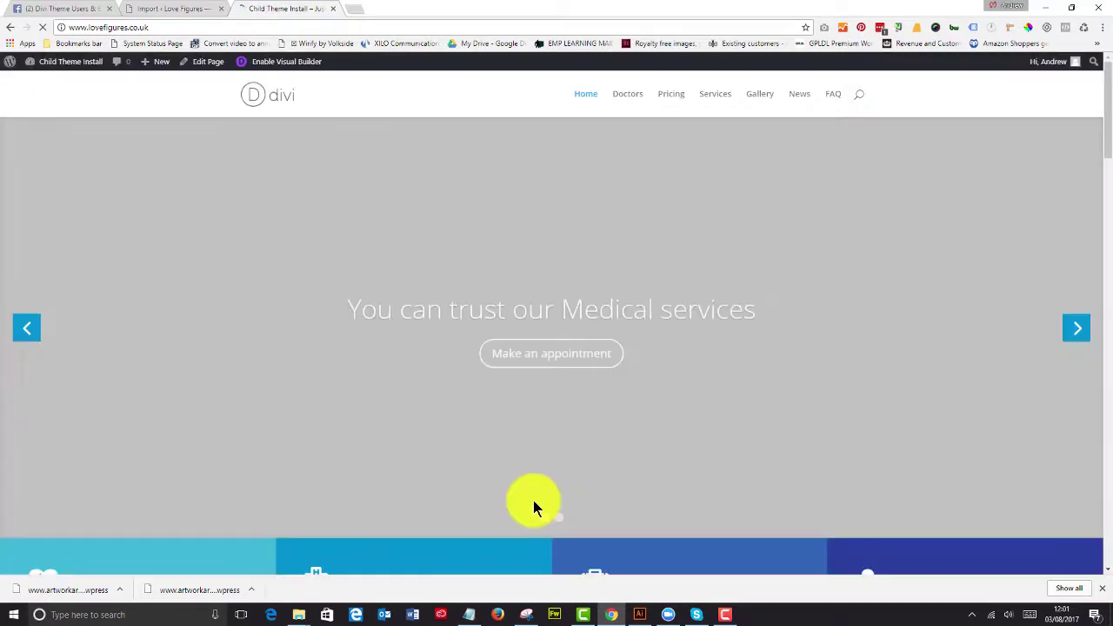
scroll(420, 467, "down", 7)
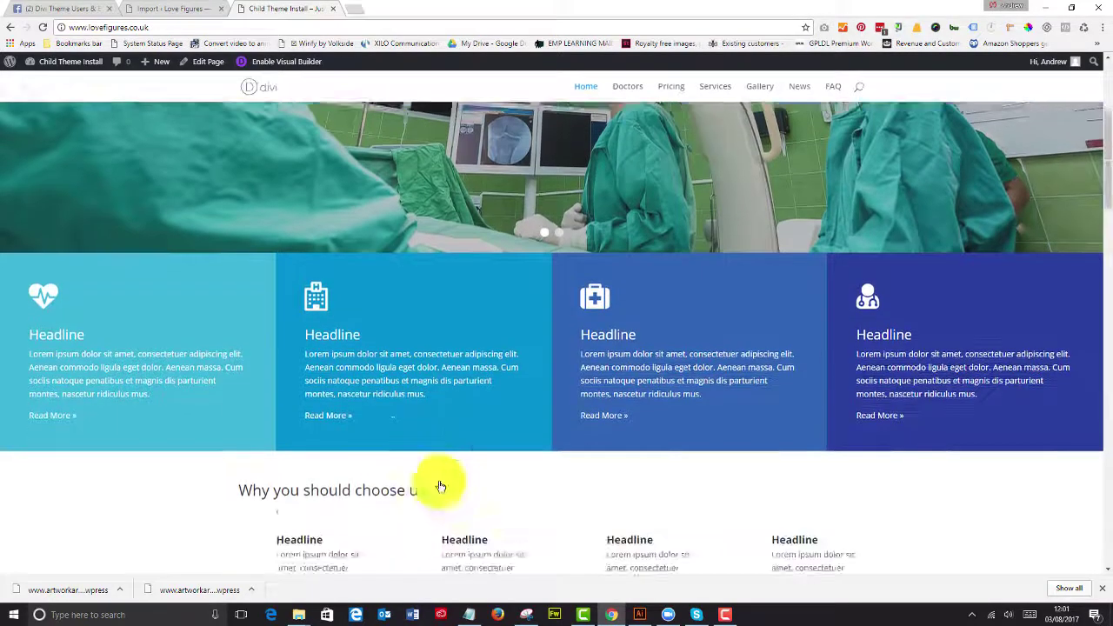
scroll(441, 488, "up", 8)
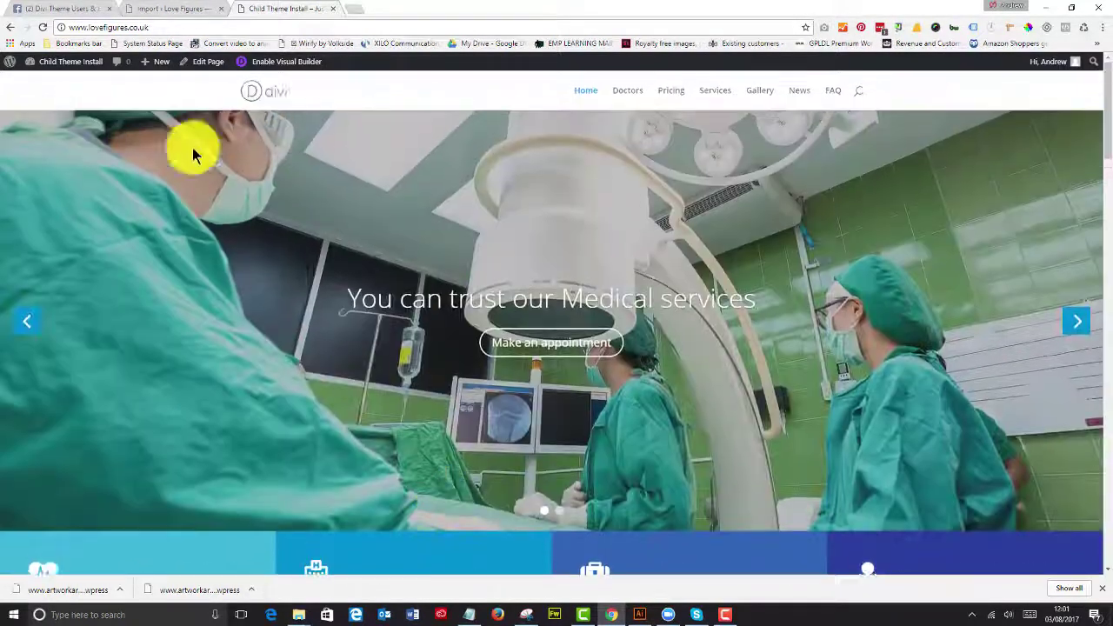
left_click_drag(148, 27, 68, 27)
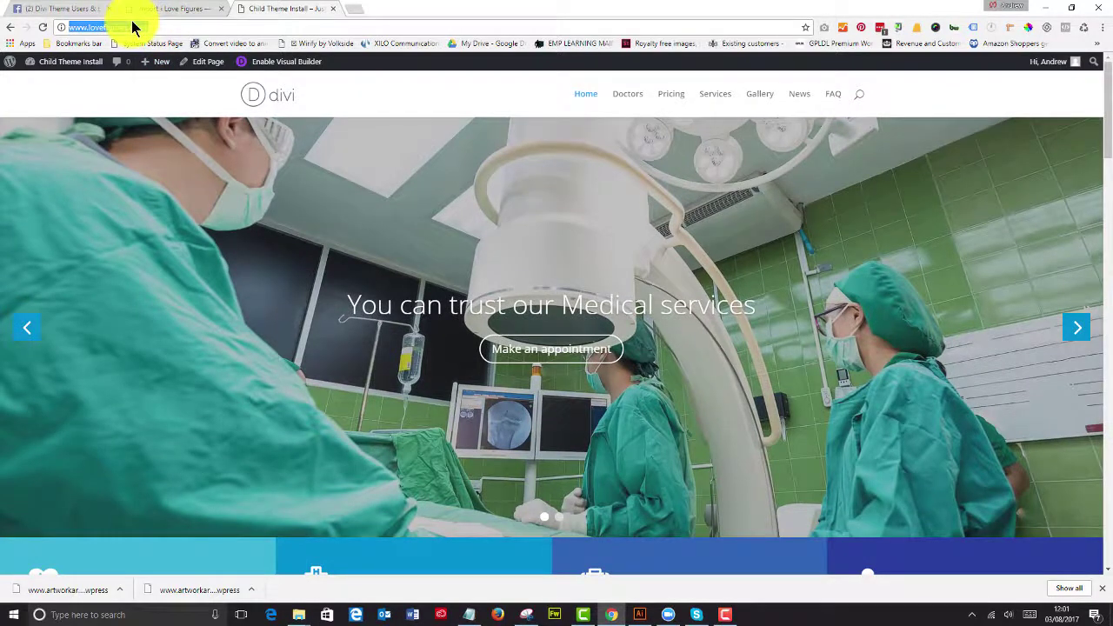
left_click(632, 96)
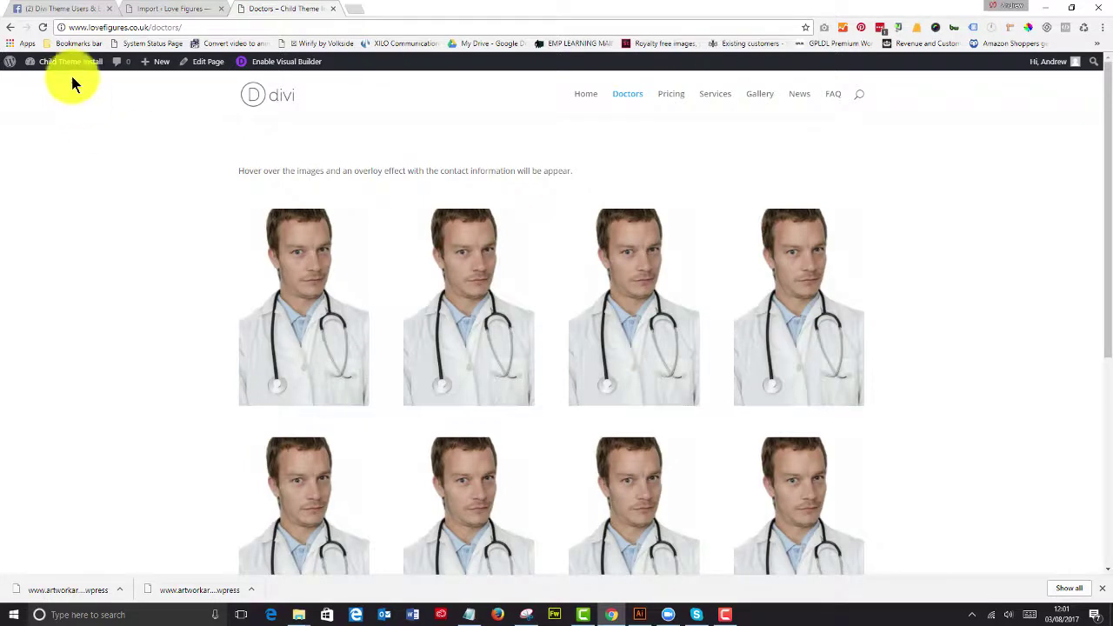
left_click(59, 62)
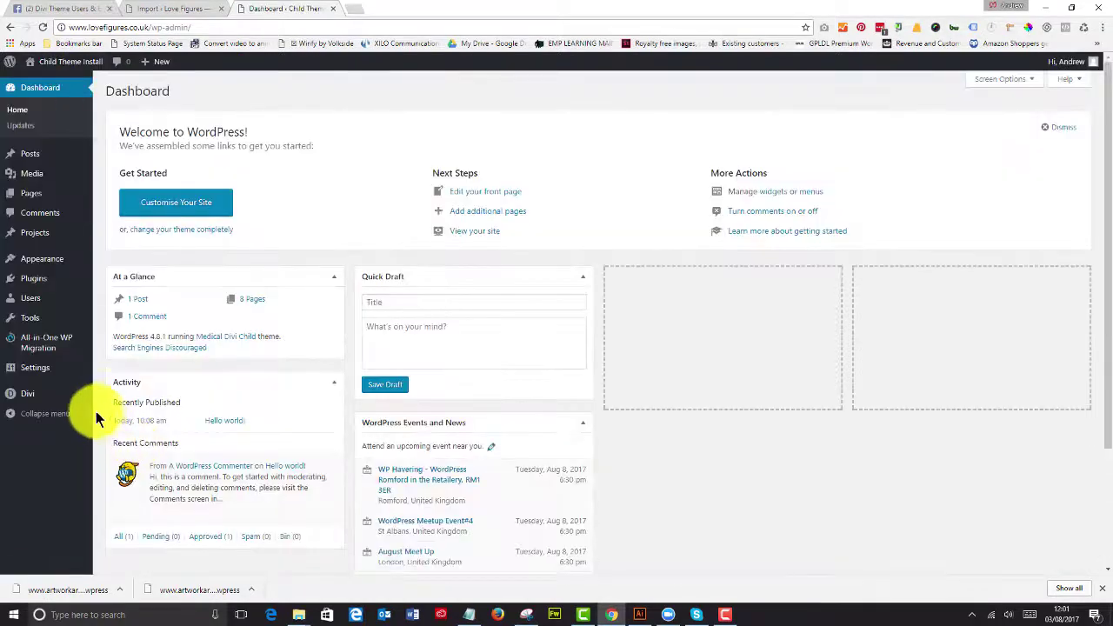
mouse_move(39, 380)
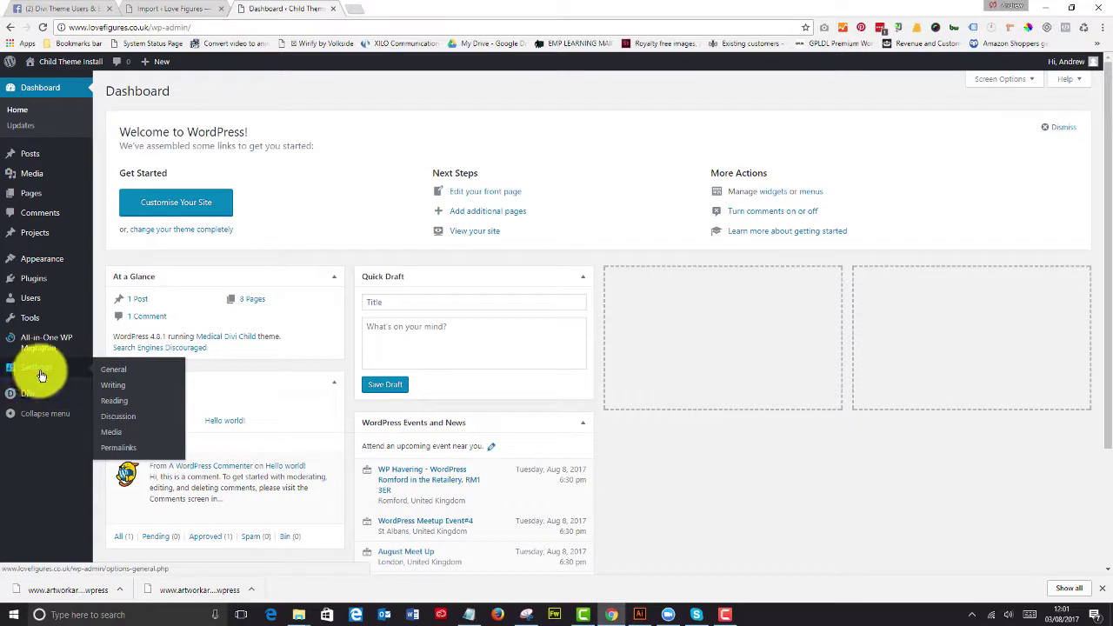
Step: Clear 'Discourage search engines from indexing this site' in Reading settings, save, and return to the Dashboard
left_click(40, 376)
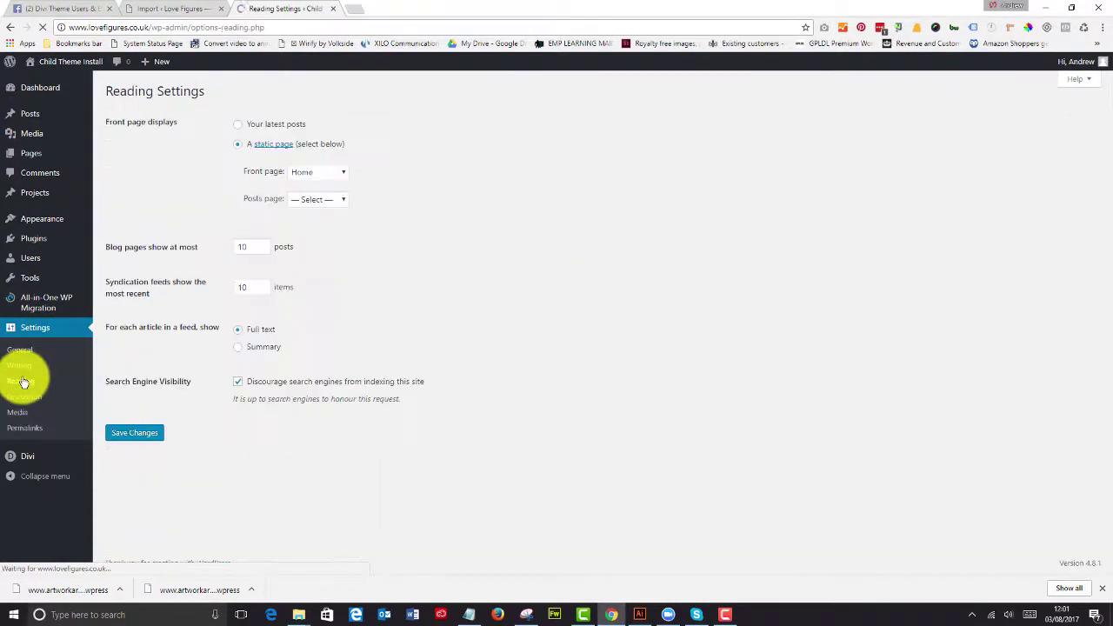
left_click(237, 383)
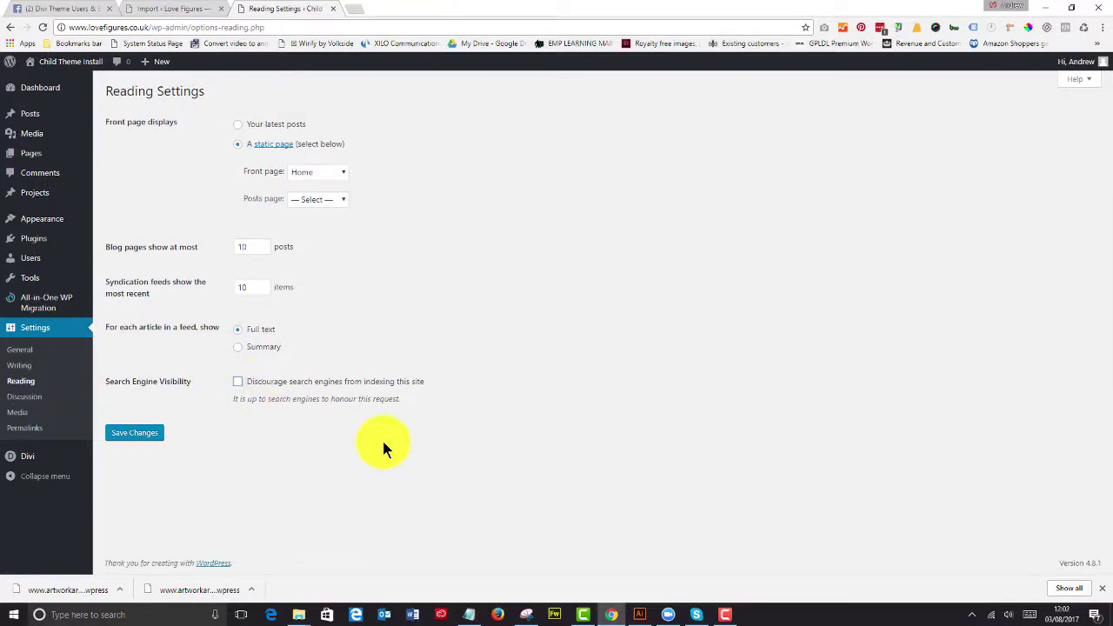
left_click(155, 435)
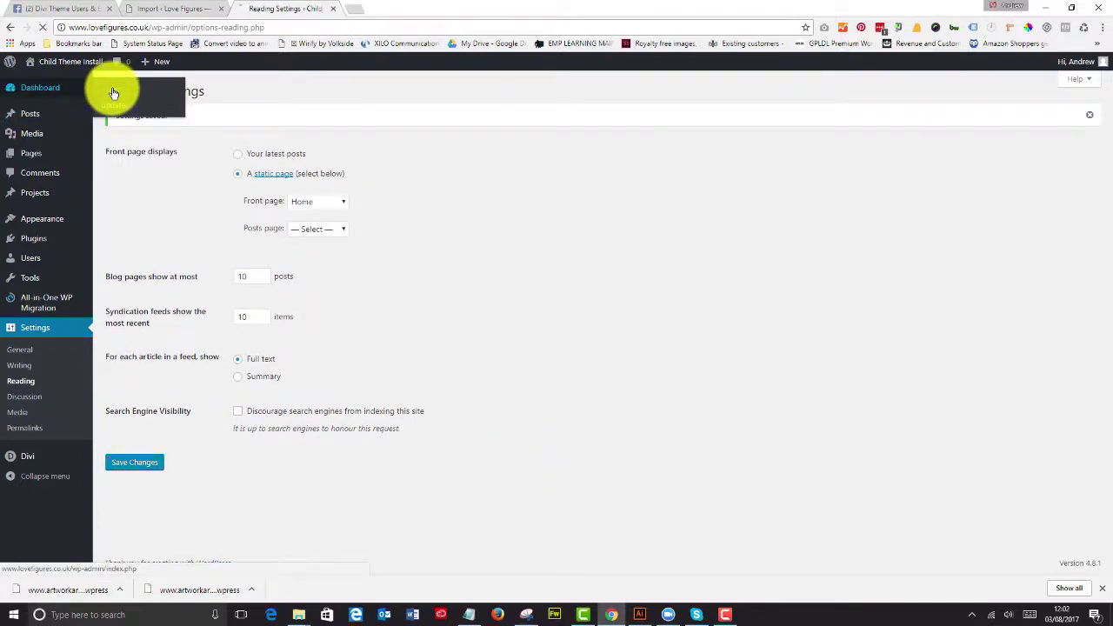
left_click(111, 90)
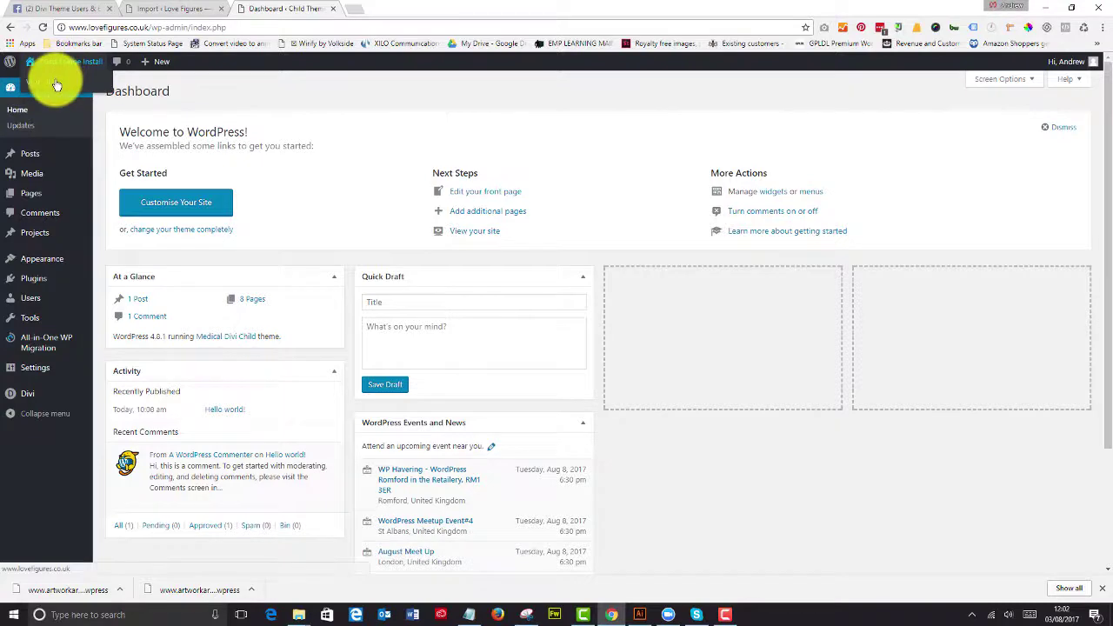
Step: View the live Love Figures front page and scroll past the medical services slider
left_click(61, 77)
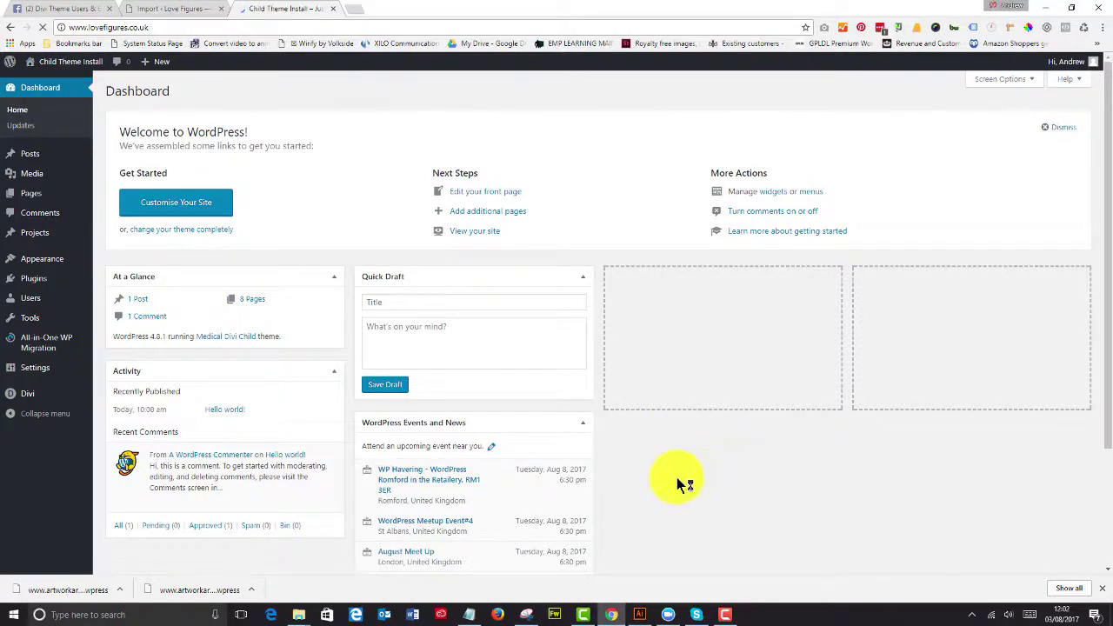
scroll(661, 462, "down", 3)
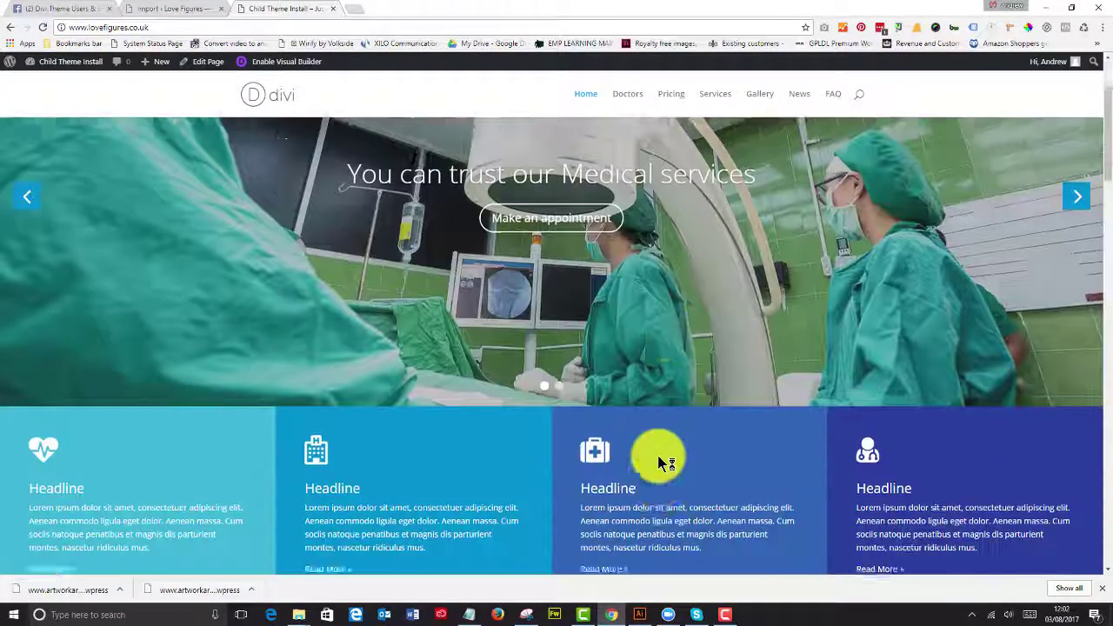